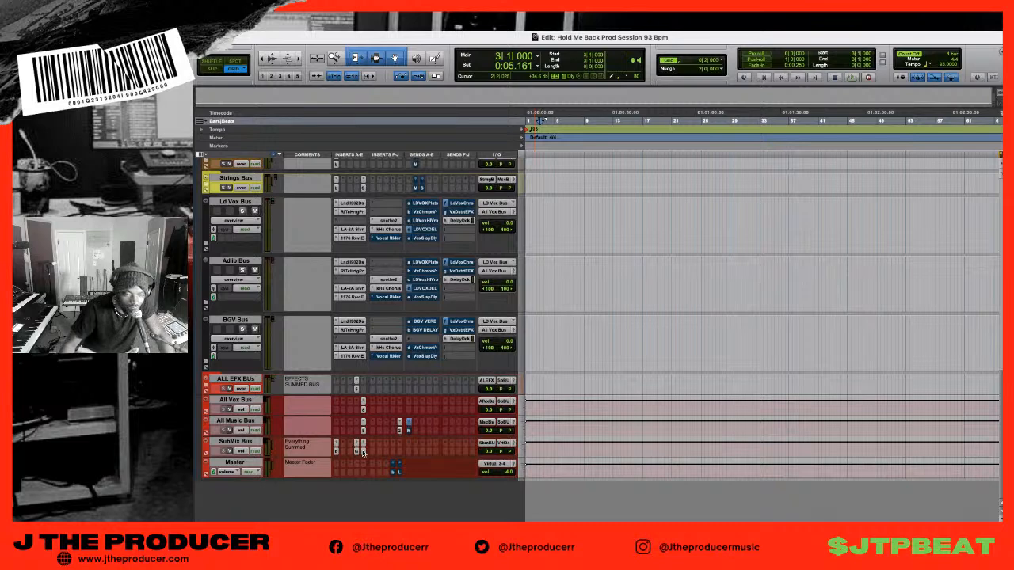
# - Review the plug-in inserts on the SubMix Bus, the soothe2 insert on the BGV Bus, and the session's track layout
pyautogui.click(363, 453)
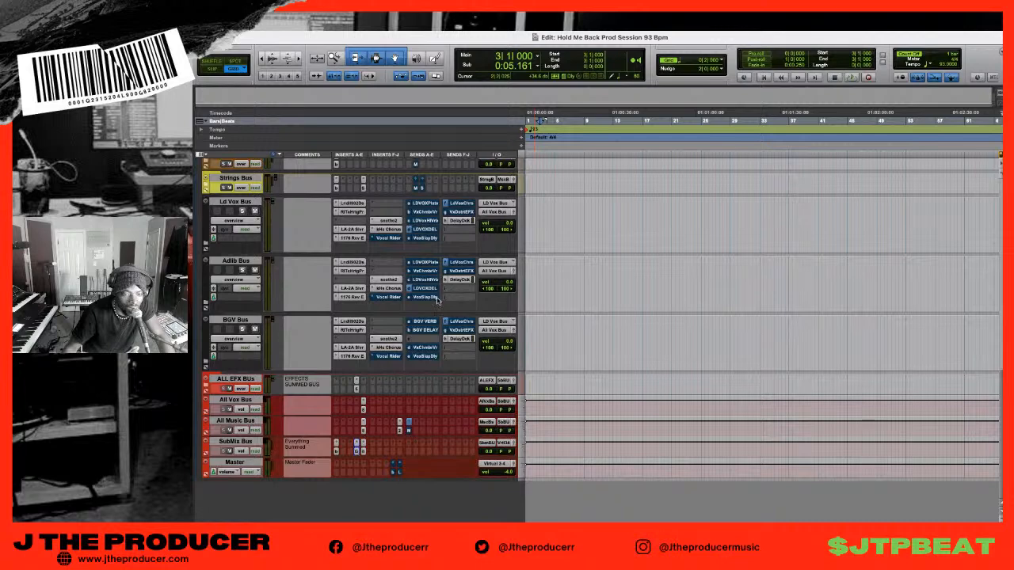
pyautogui.click(357, 449)
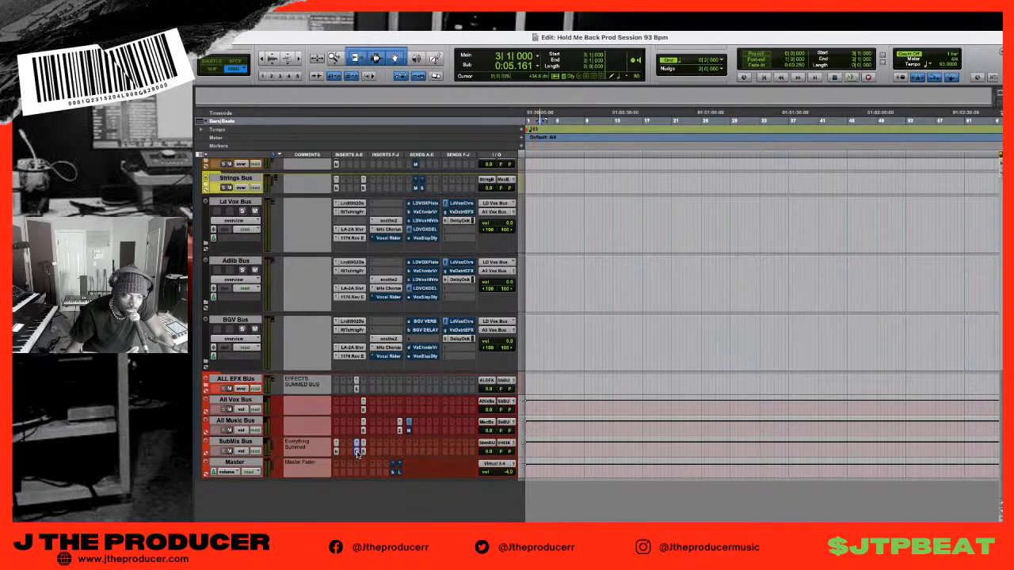
pyautogui.click(388, 341)
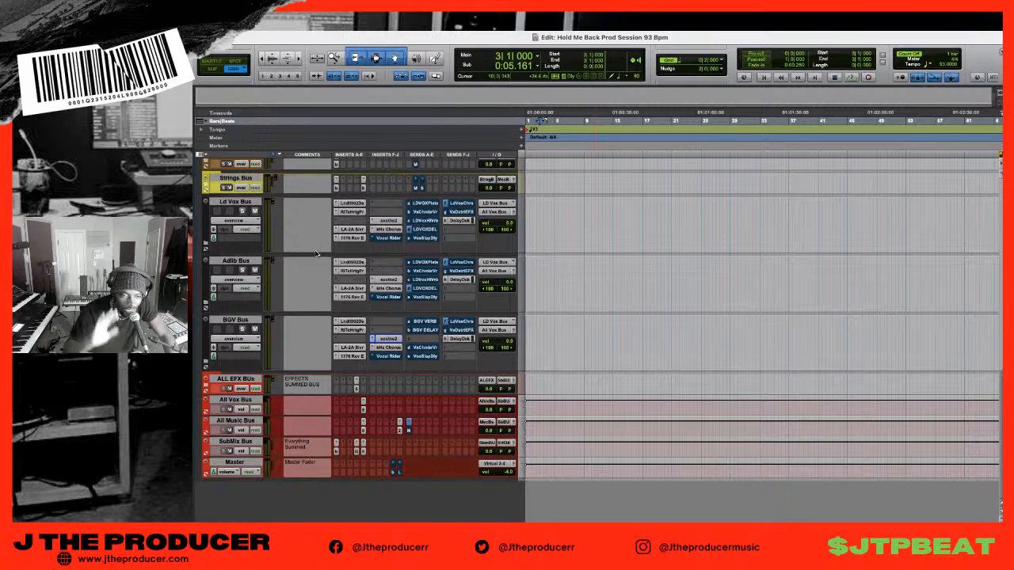
pyautogui.scroll(3, 683, 312)
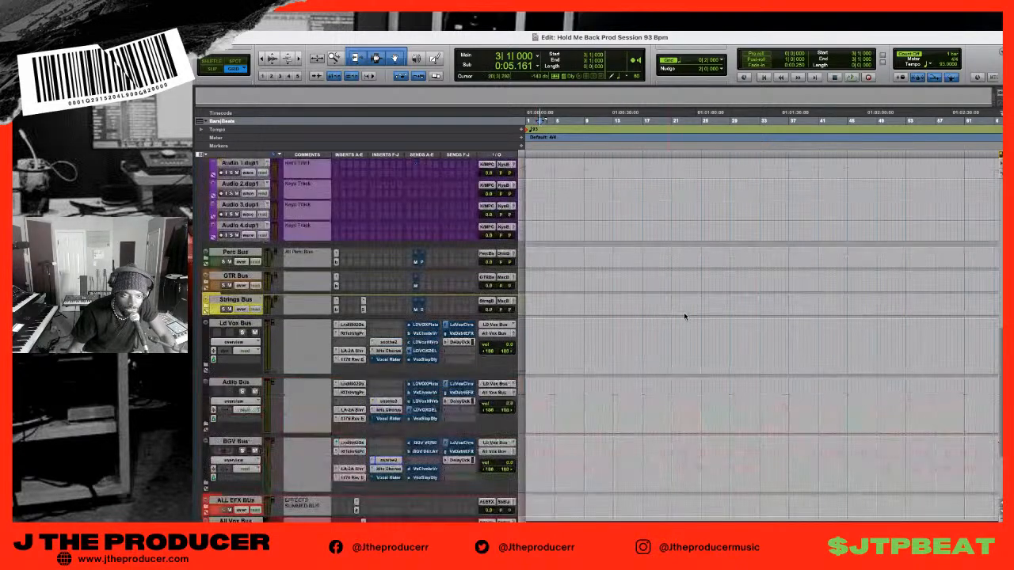
pyautogui.scroll(8, 683, 312)
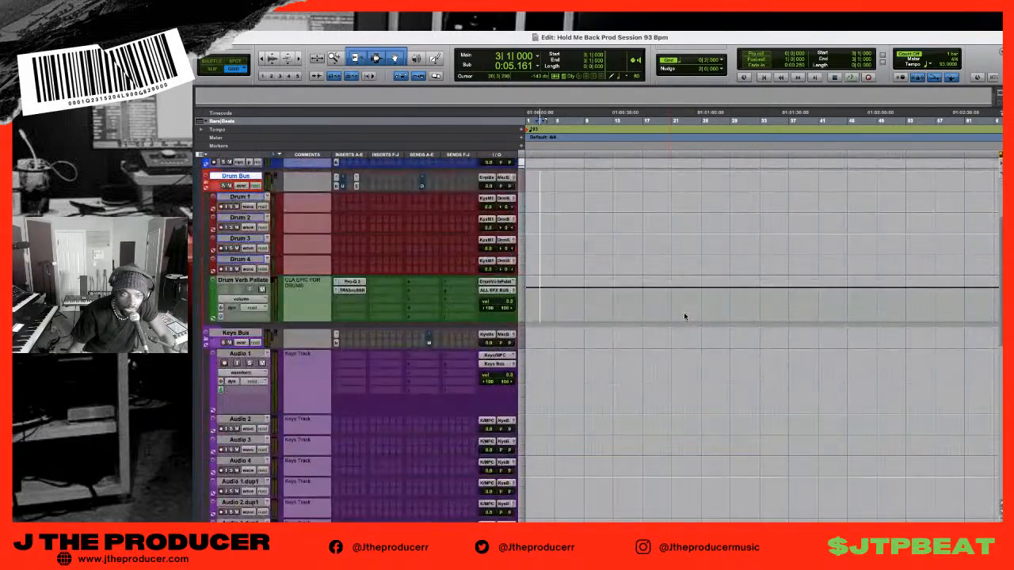
pyautogui.scroll(3, 684, 312)
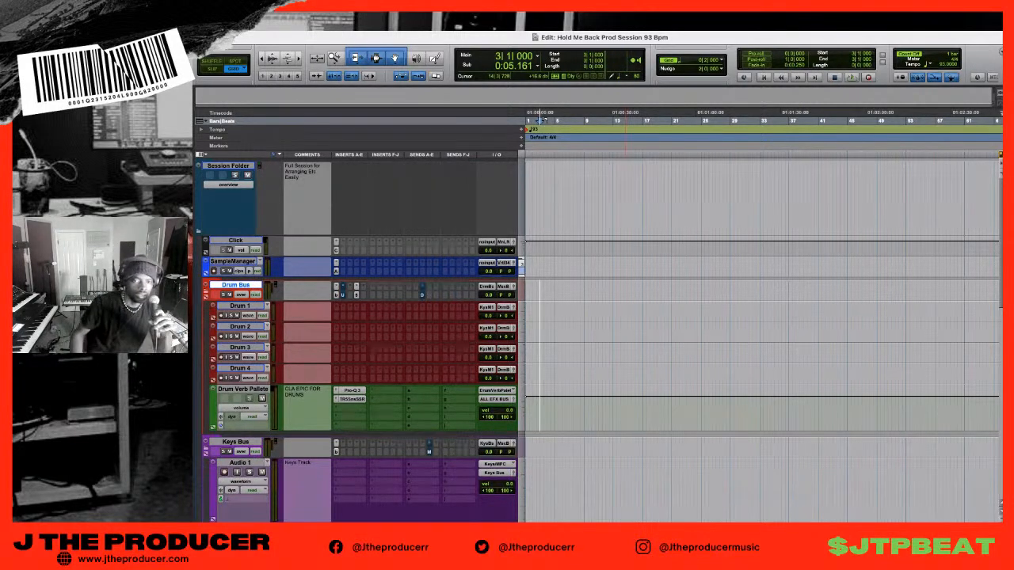
# - Import the twelve Hmb drum stems as new audio tracks beneath the Drum Bus, starting at bar 1
pyautogui.click(579, 287)
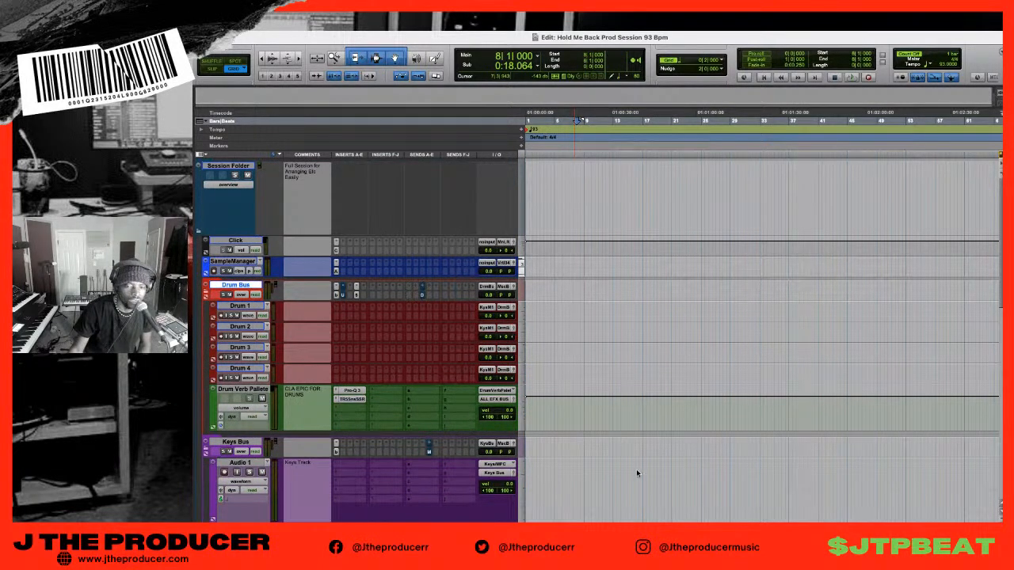
pyautogui.press('super+equal')
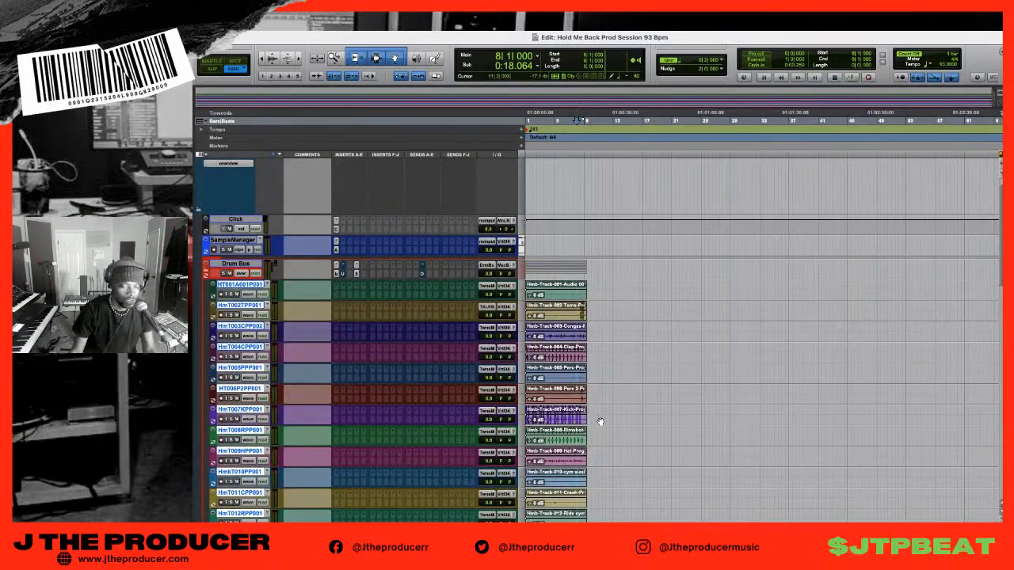
# - Delete the first imported stem track, HT001A001P001, together with its Audio 001 clip
pyautogui.press('t')
pyautogui.press('t')
pyautogui.press('t')
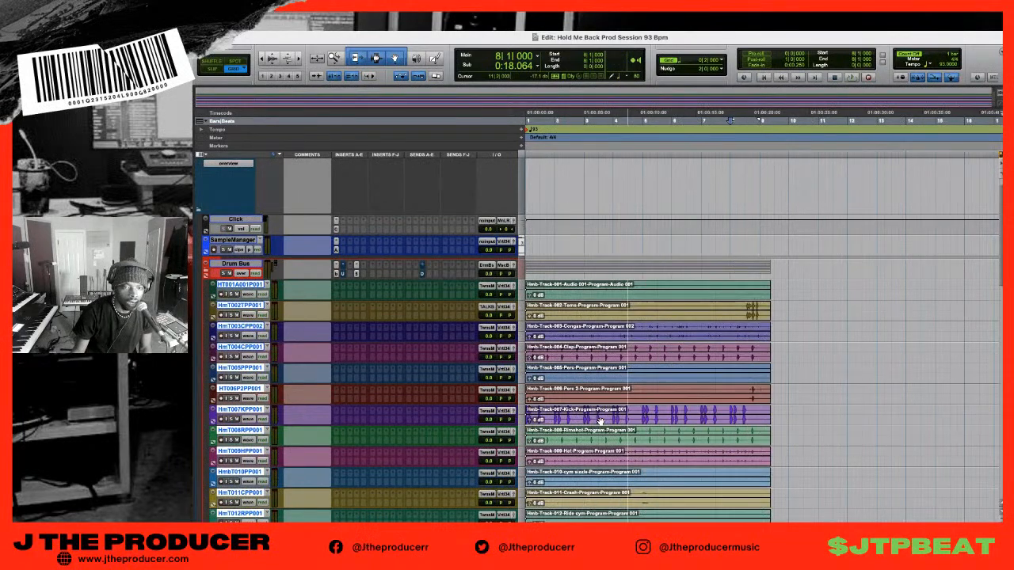
pyautogui.press('r')
pyautogui.press('r')
pyautogui.press('t')
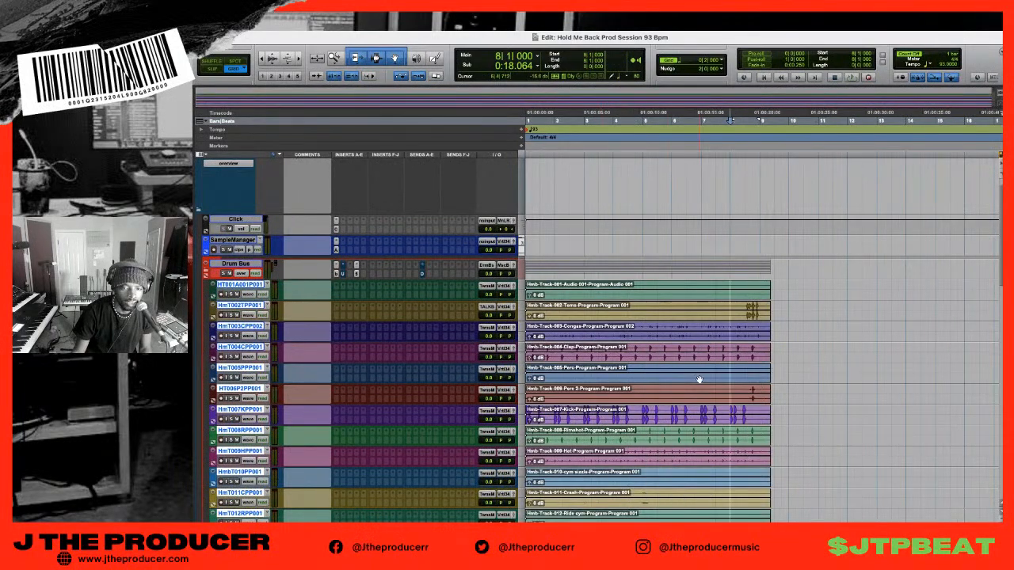
pyautogui.scroll(-5, 698, 380)
pyautogui.scroll(4, 699, 380)
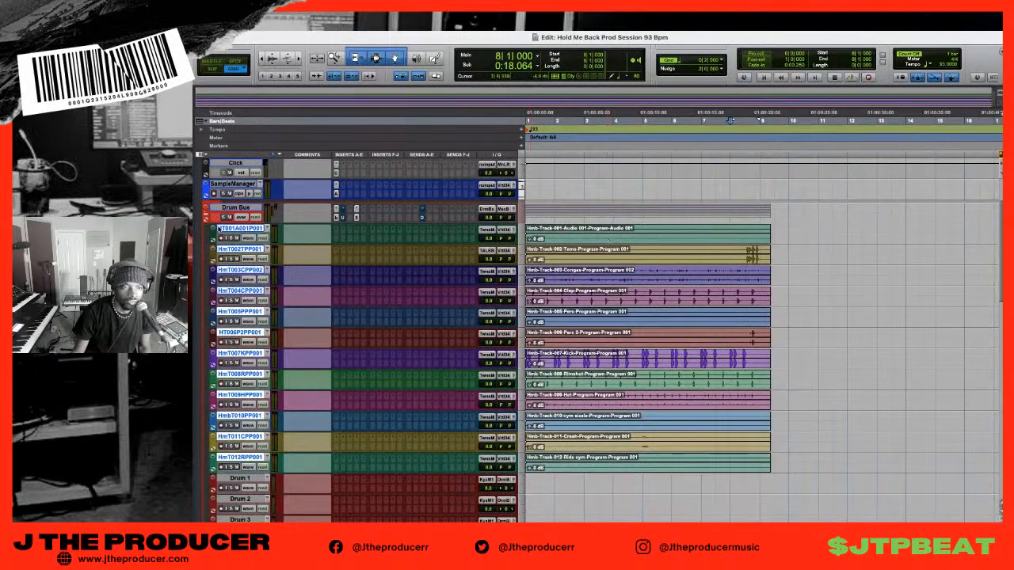
pyautogui.click(231, 227)
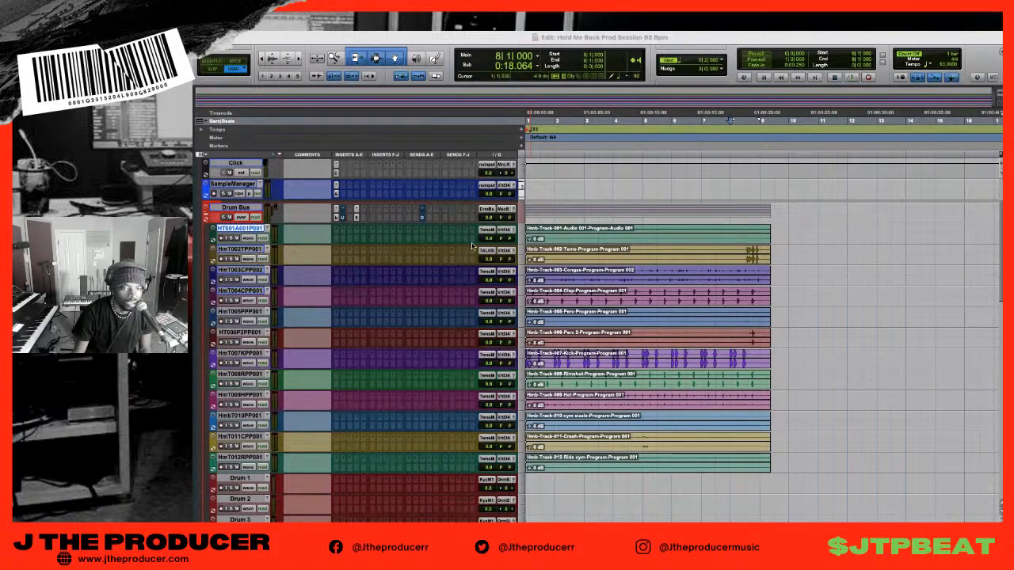
pyautogui.click(565, 232)
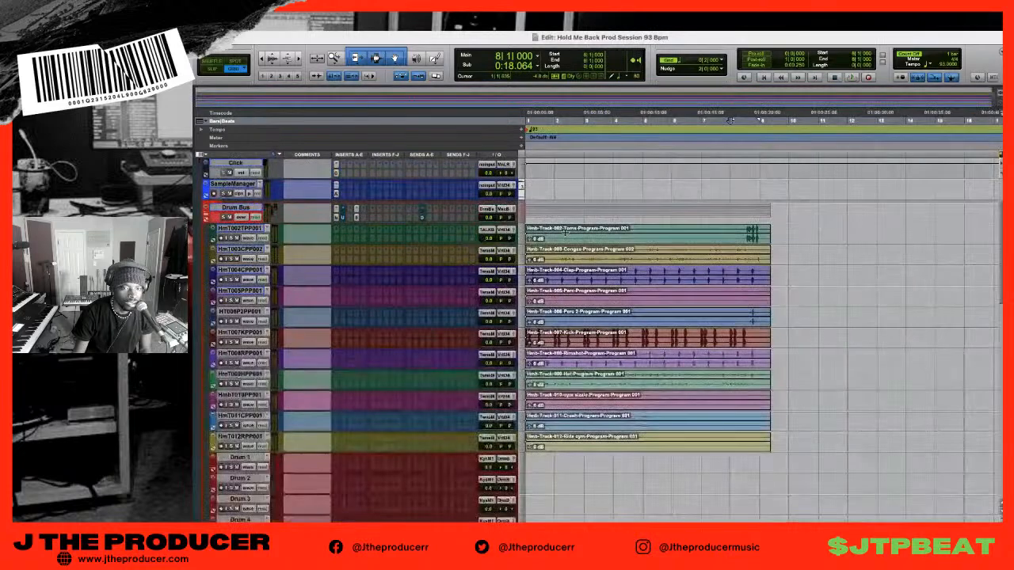
# - Cut off all eleven imported drum clips at bar 9 by deleting everything after it
pyautogui.click(761, 231)
pyautogui.press('t')
pyautogui.press('t')
pyautogui.press('t')
pyautogui.press('t')
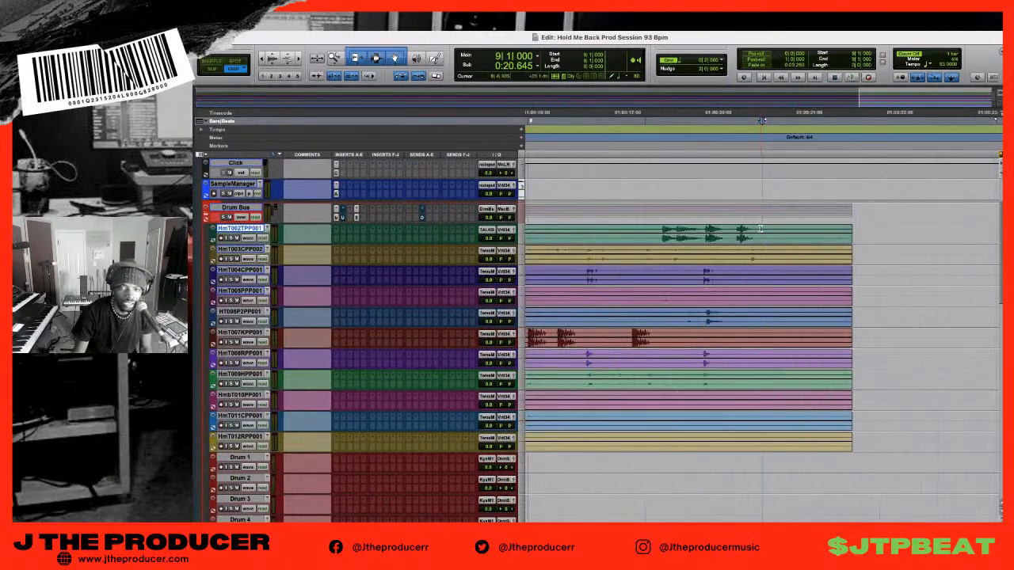
pyautogui.moveTo(761, 229); pyautogui.dragTo(948, 446)
pyautogui.press('Delete')
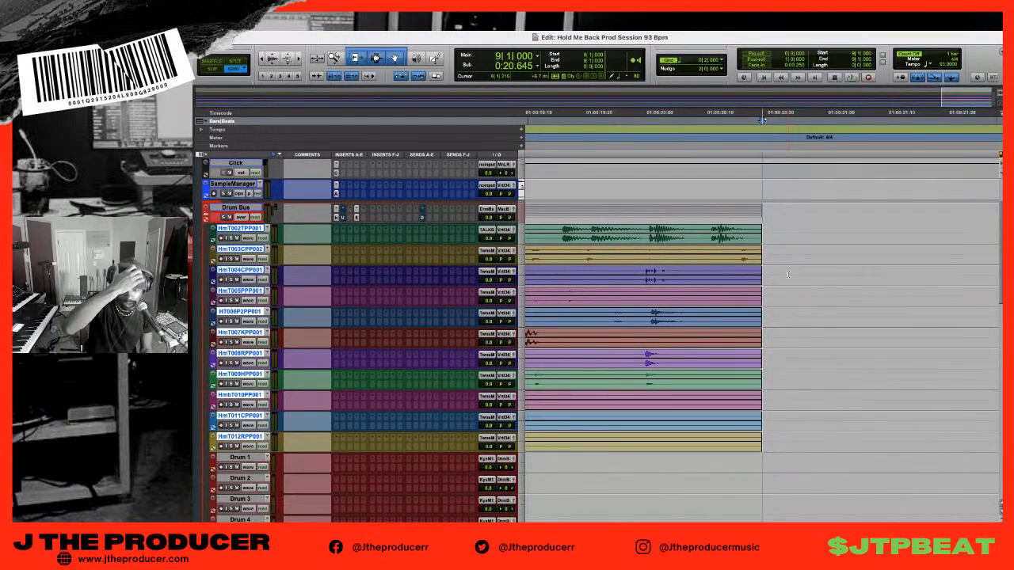
# - Add short fade-outs to the ends of all eleven drum clips, starting at 8|4|901
pyautogui.press('r')
pyautogui.press('r')
pyautogui.press('r')
pyautogui.press('r')
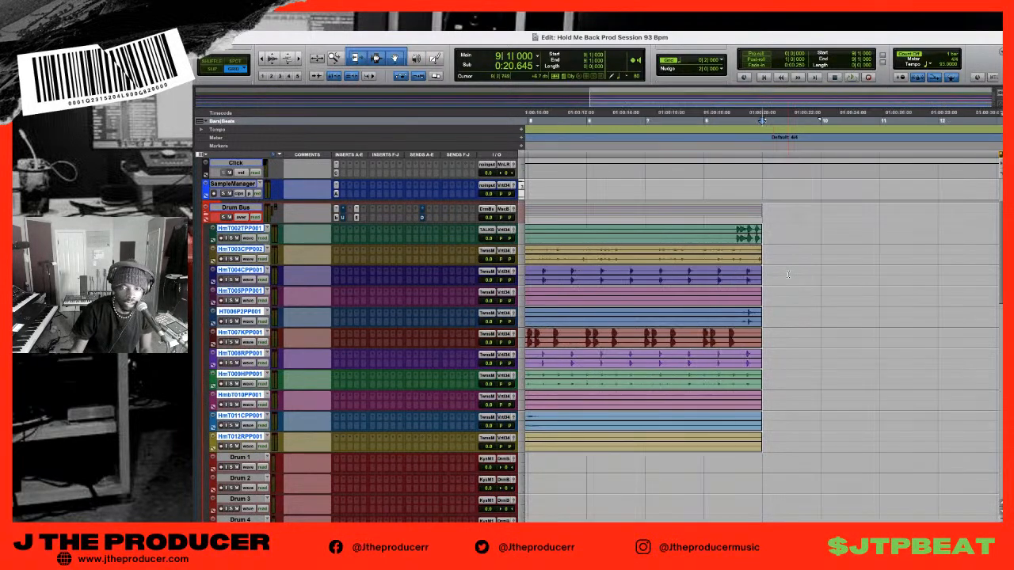
pyautogui.press('t')
pyautogui.press('t')
pyautogui.press('t')
pyautogui.press('t')
pyautogui.press('t')
pyautogui.press('t')
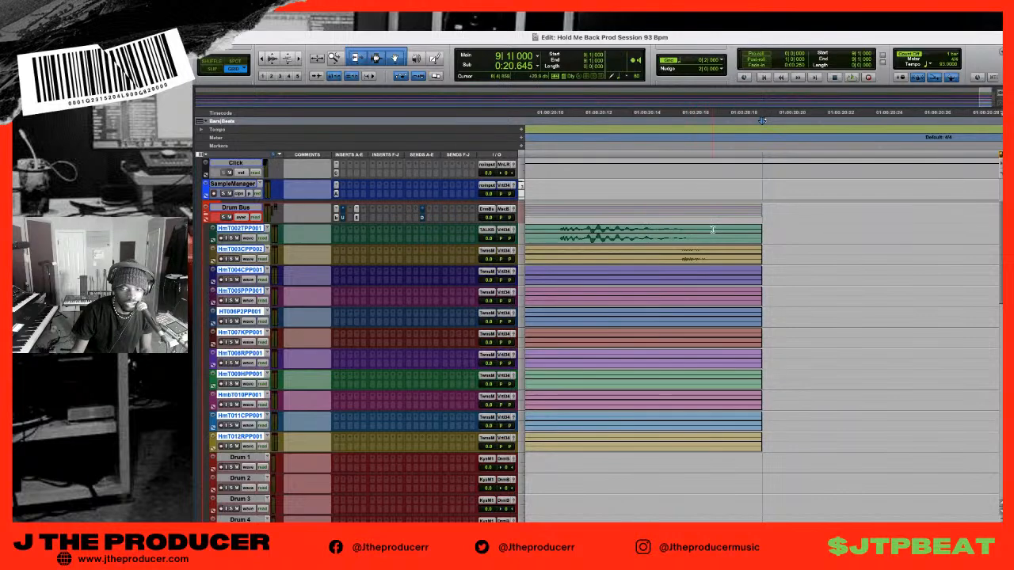
pyautogui.click(720, 230)
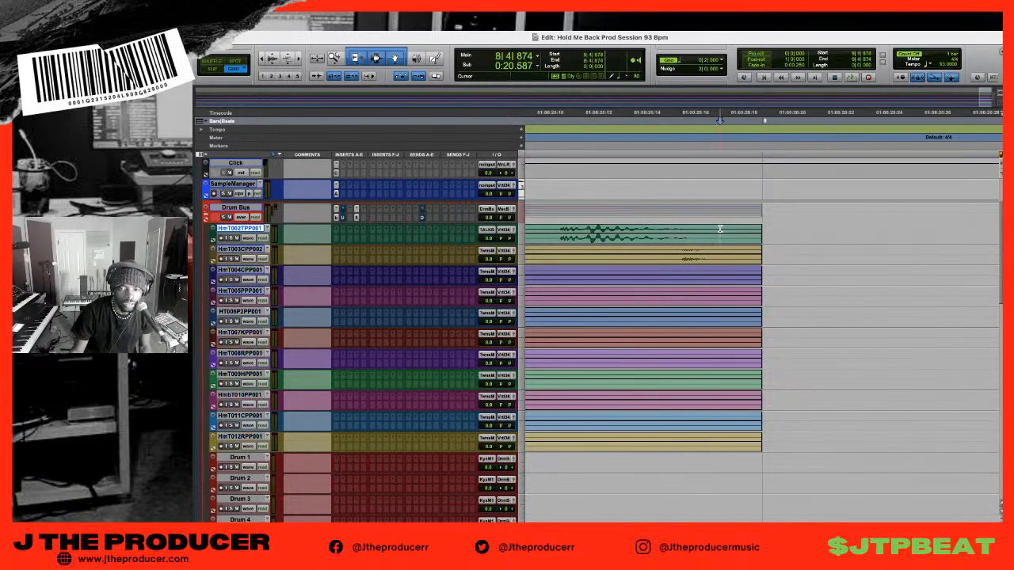
pyautogui.moveTo(733, 229); pyautogui.dragTo(767, 454)
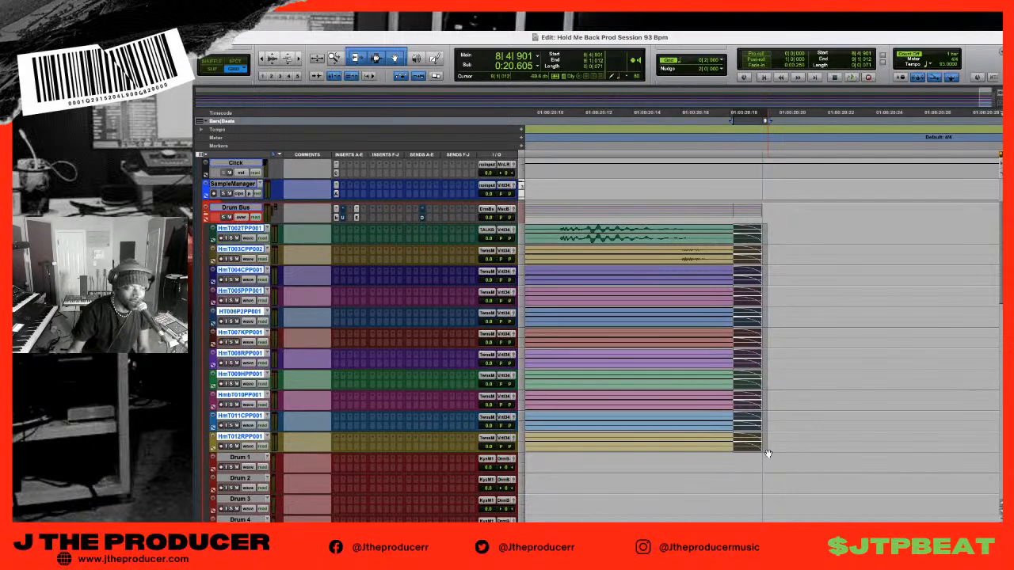
pyautogui.click(690, 458)
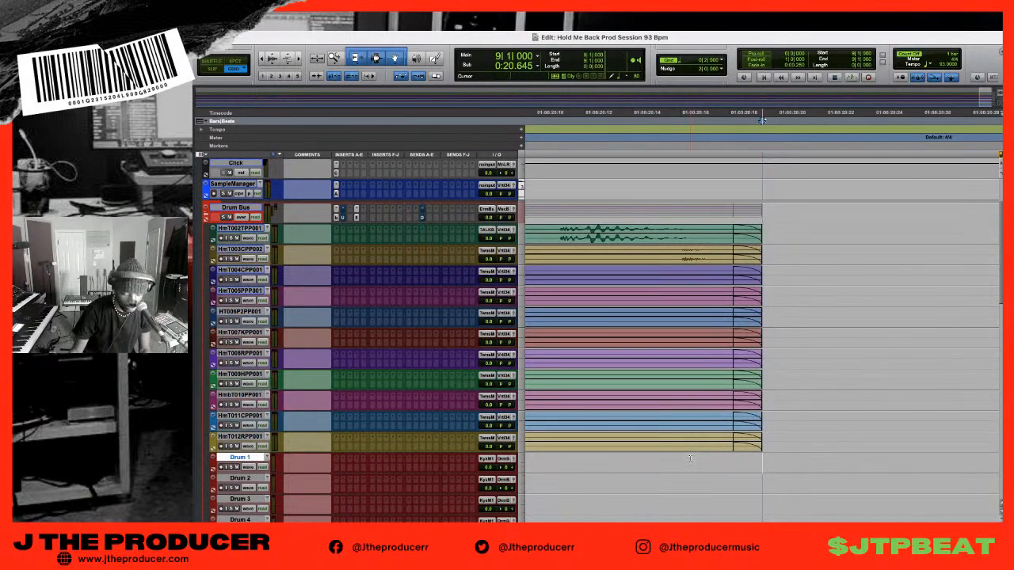
pyautogui.press('r')
pyautogui.press('r')
pyautogui.press('r')
pyautogui.press('r')
pyautogui.press('r')
pyautogui.press('r')
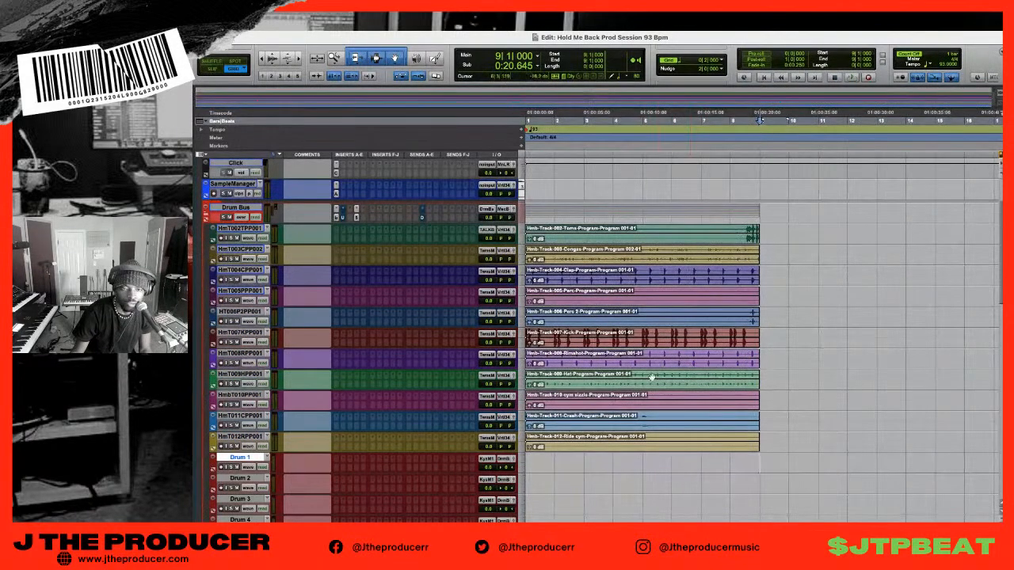
pyautogui.click(549, 239)
pyautogui.click(573, 448)
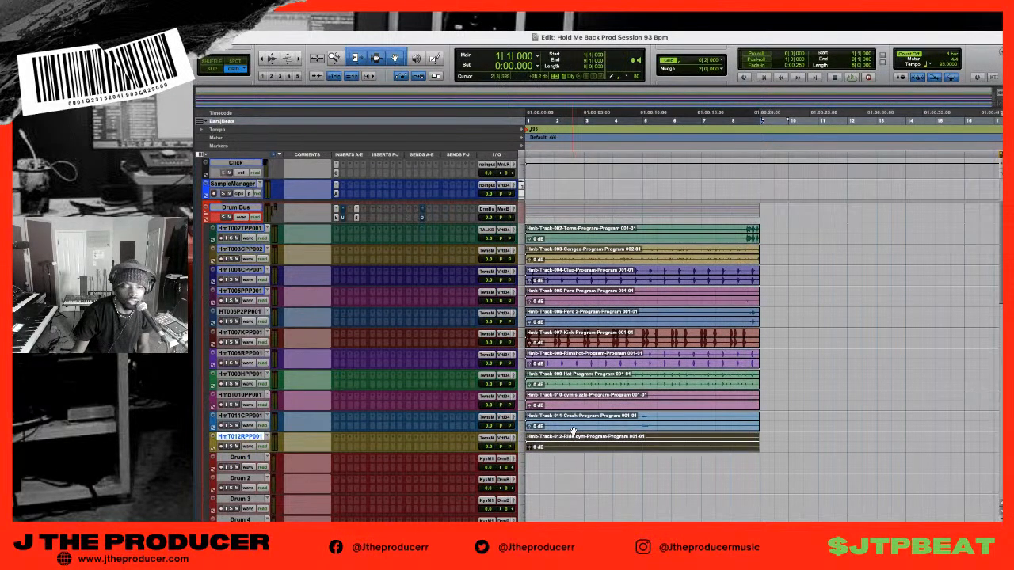
pyautogui.keyDown('shift'); pyautogui.click(573, 428); pyautogui.keyUp('shift')
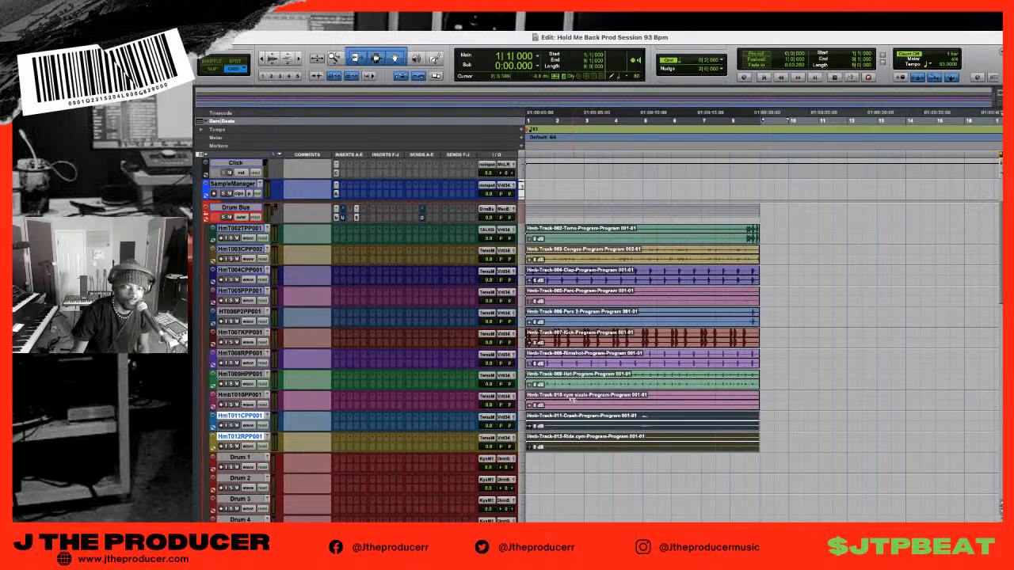
pyautogui.scroll(-10, 428, 406)
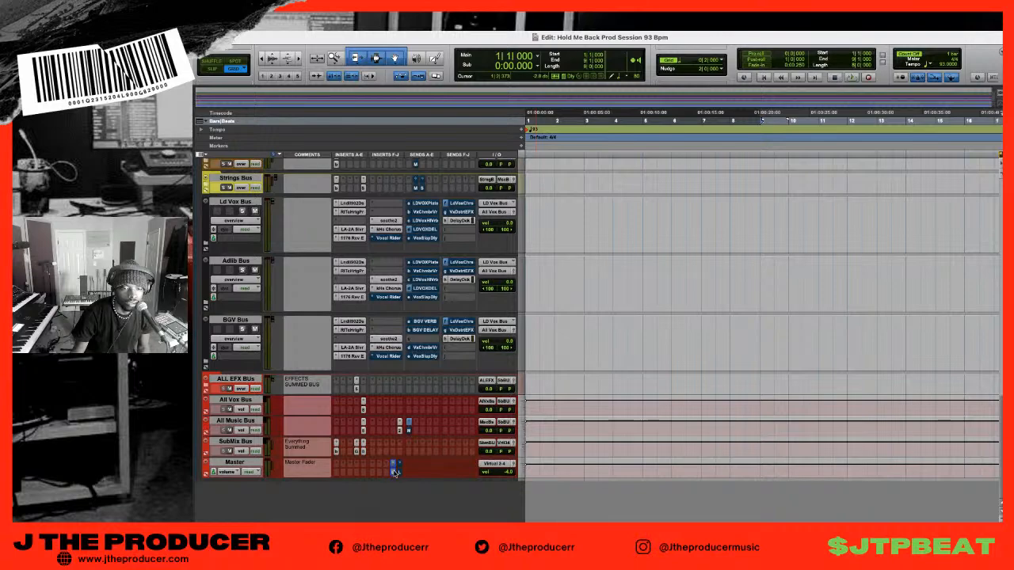
pyautogui.scroll(15, 574, 316)
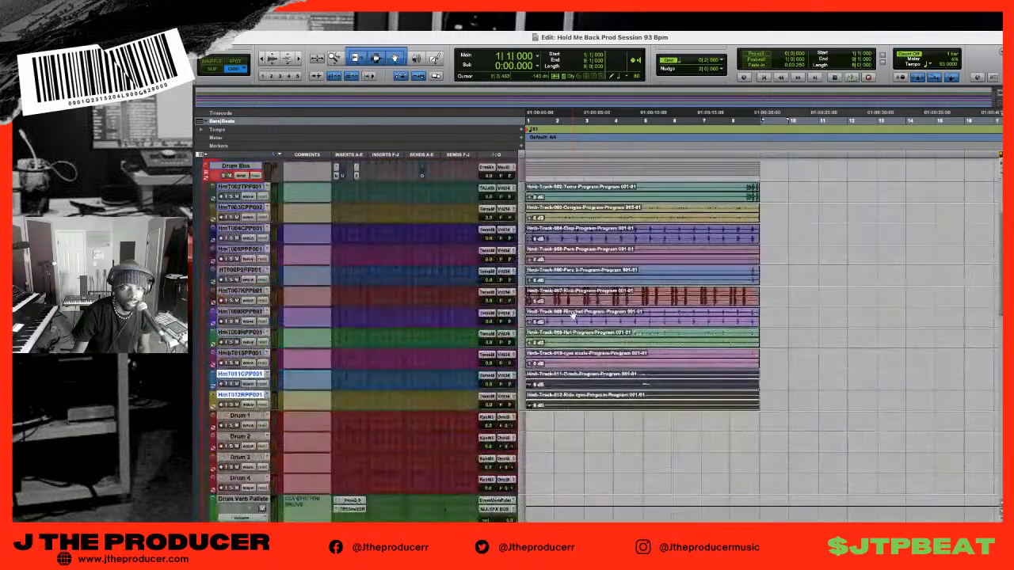
# - Duplicate all eleven eight-bar drum clips ten times in a row and play back the last repeat from bar 81
pyautogui.click(600, 203)
pyautogui.moveTo(600, 213); pyautogui.dragTo(591, 391)
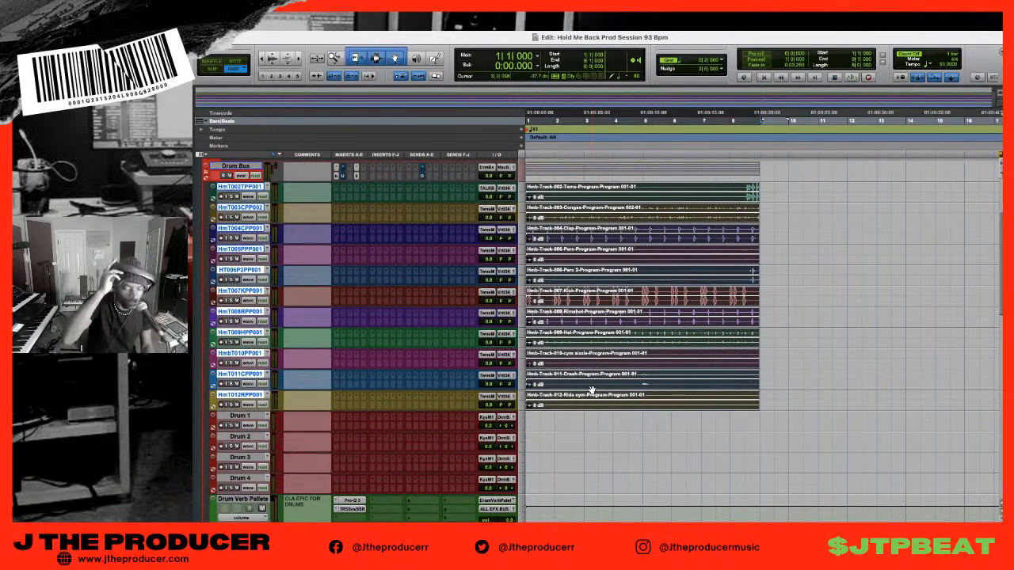
pyautogui.press('r')
pyautogui.press('r')
pyautogui.press('r')
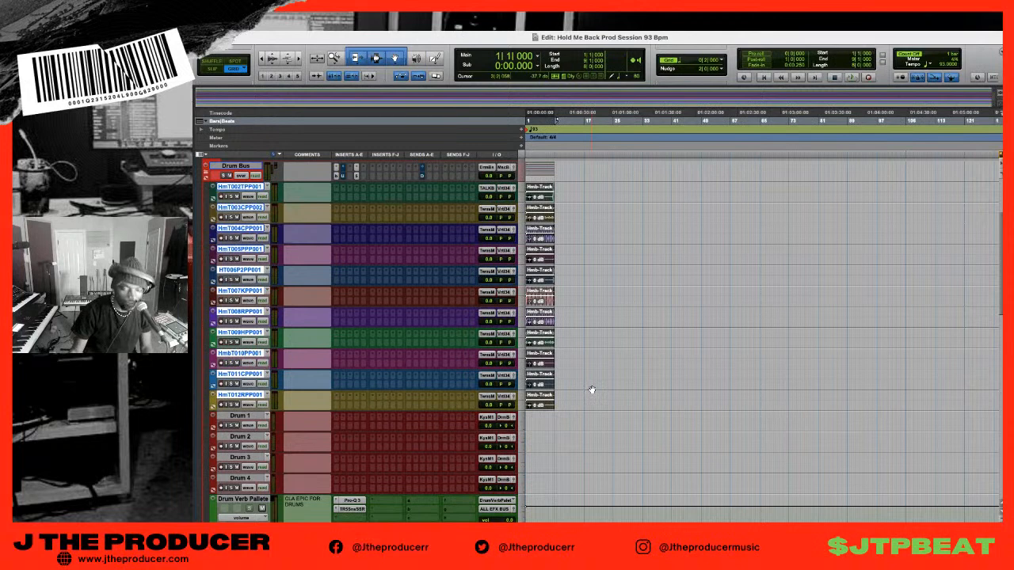
pyautogui.hotkey('ctrl', 'd')
pyautogui.hotkey('ctrl', 'd')
pyautogui.hotkey('ctrl', 'd')
pyautogui.hotkey('ctrl', 'd')
pyautogui.hotkey('ctrl', 'd')
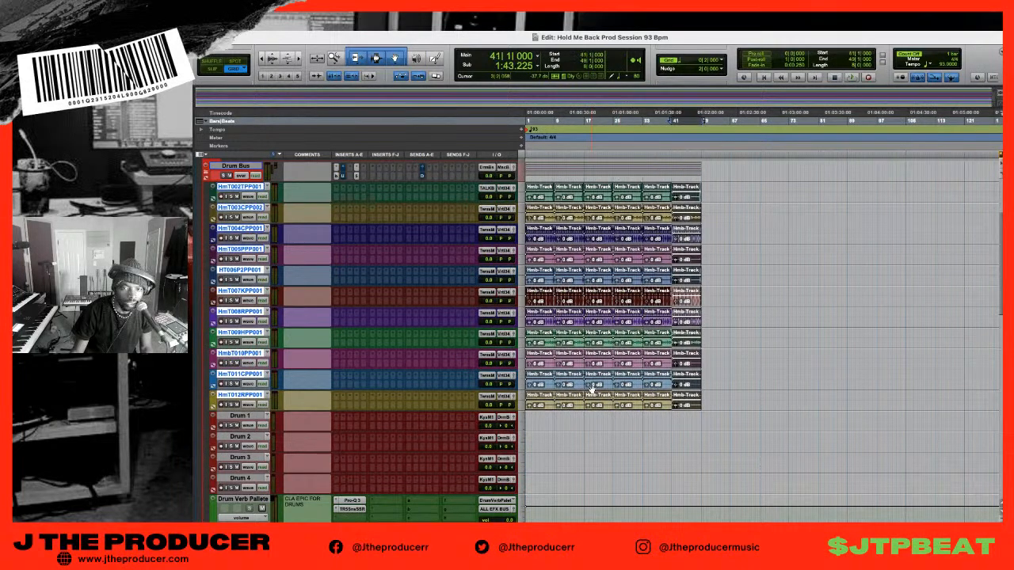
pyautogui.hotkey('ctrl', 'd')
pyautogui.hotkey('ctrl', 'd')
pyautogui.hotkey('ctrl', 'd')
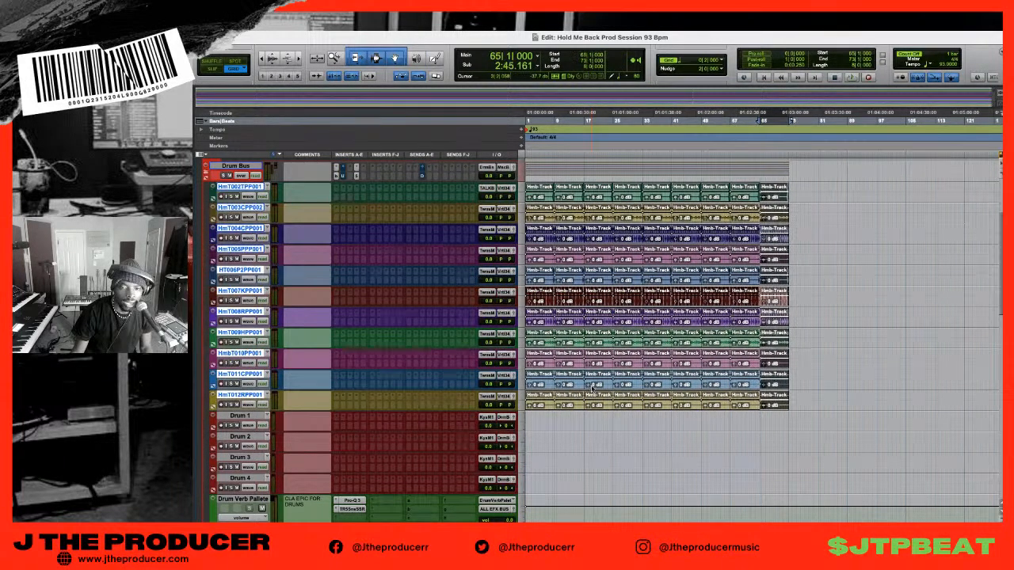
pyautogui.hotkey('ctrl', 'd')
pyautogui.hotkey('ctrl', 'd')
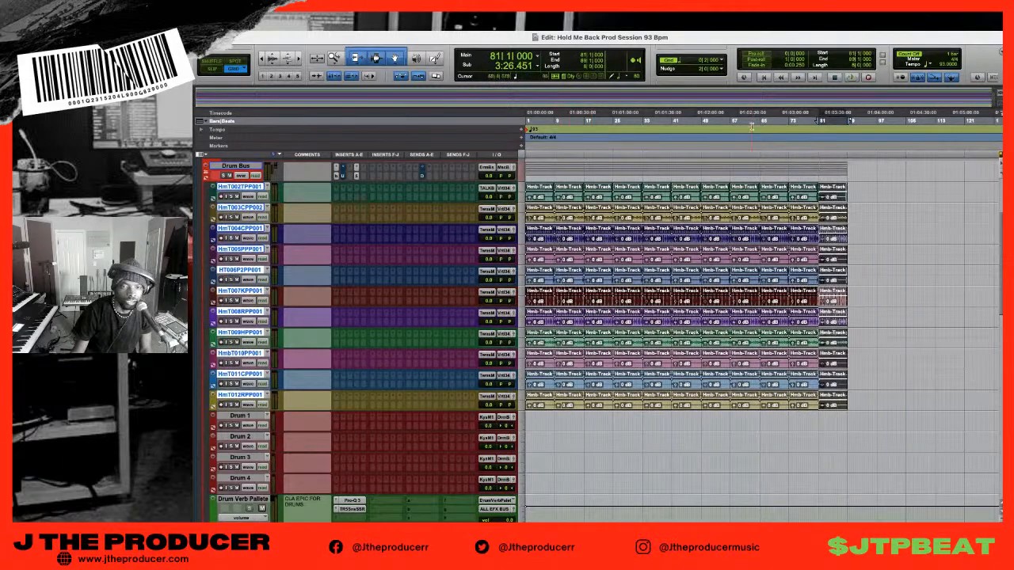
pyautogui.press('space')
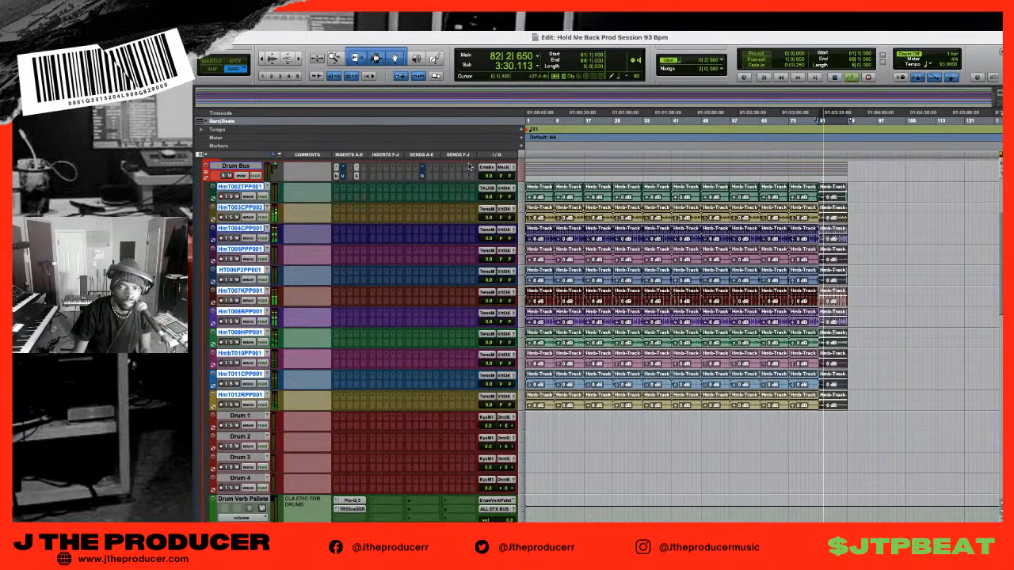
pyautogui.press('space')
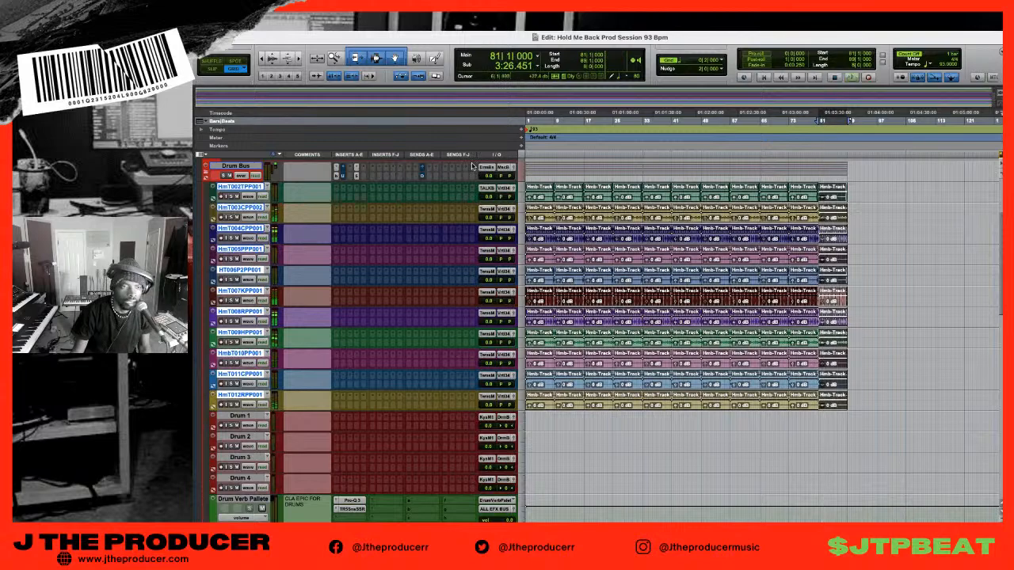
# - Rename the first two imported drum tracks Tom and Congas
pyautogui.doubleClick(248, 190)
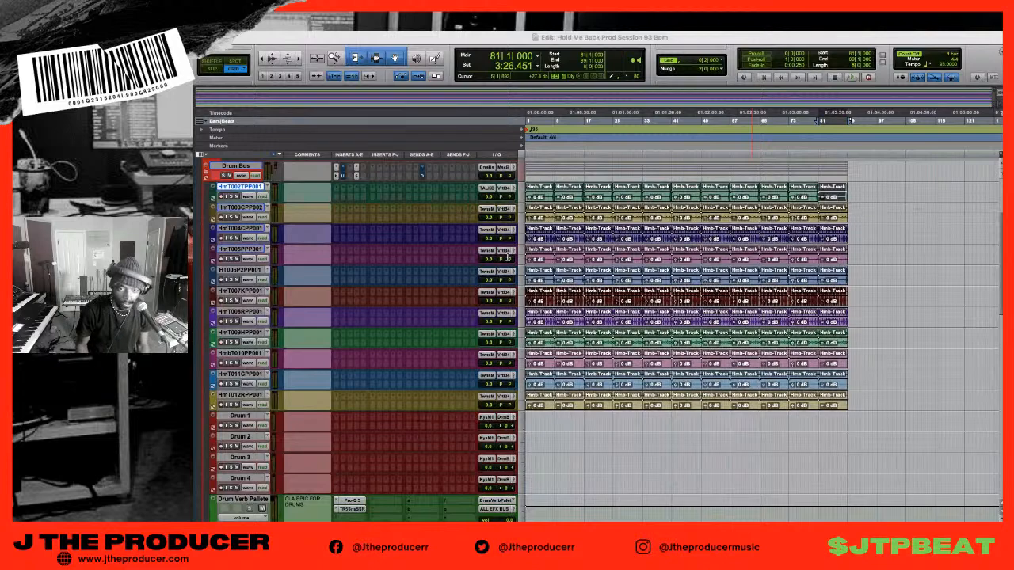
pyautogui.write('Tom')
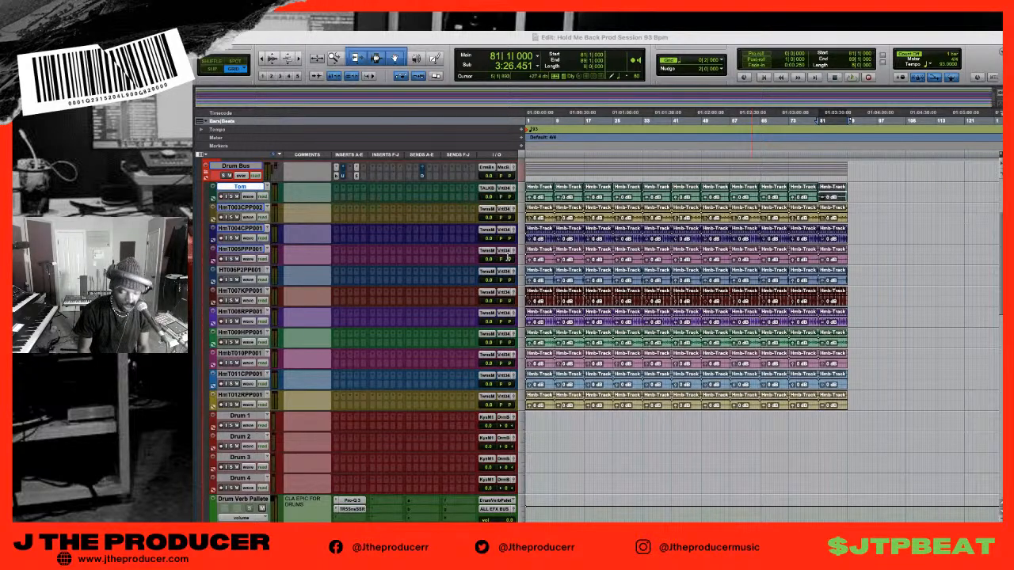
pyautogui.press('Tab')
pyautogui.write('Congas')
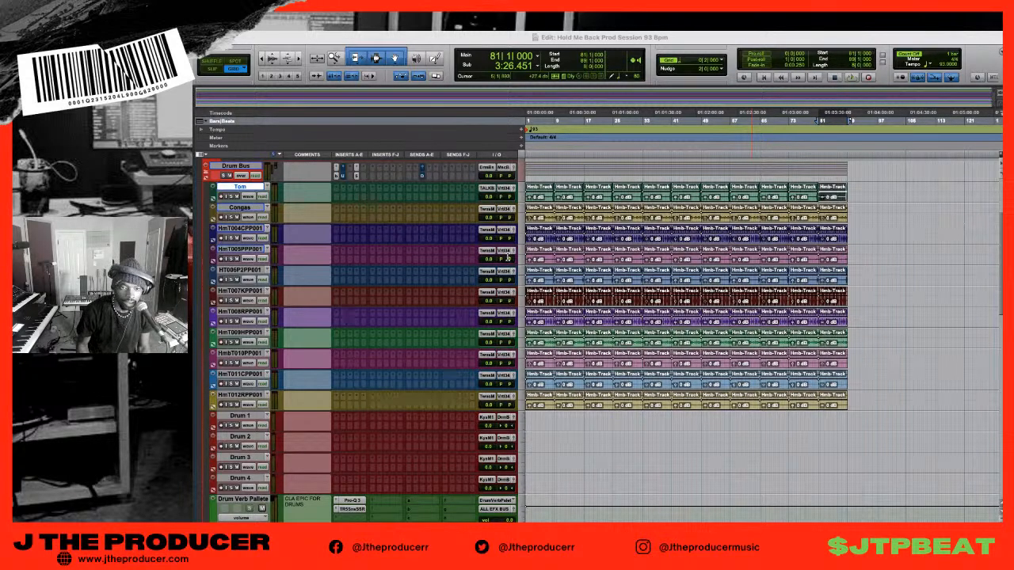
# - Rename the next four imported drum tracks Claps, Perc, Perc2 and Kick
pyautogui.press('Tab')
pyautogui.write('Claps')
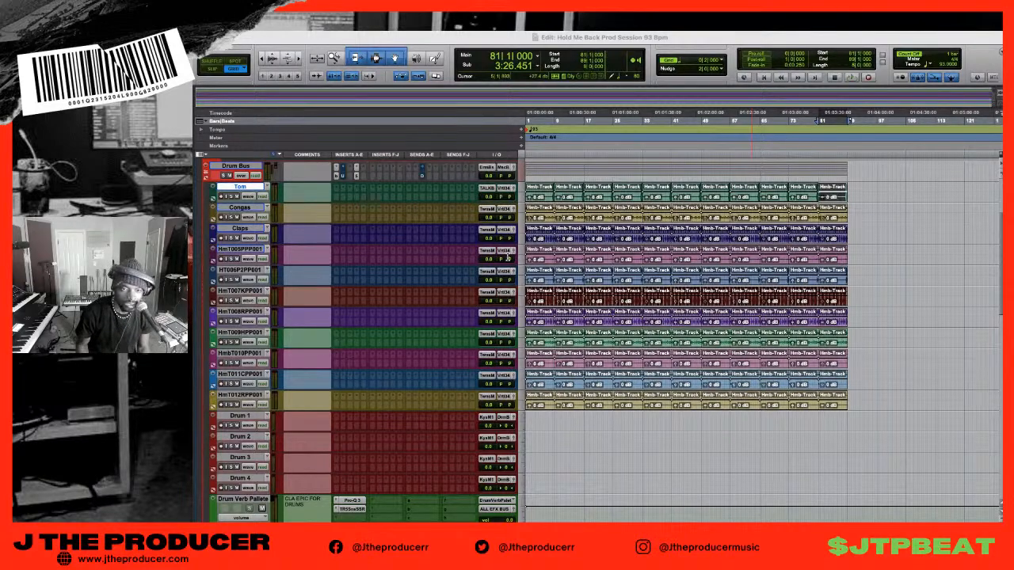
pyautogui.press('Tab')
pyautogui.write('Perc')
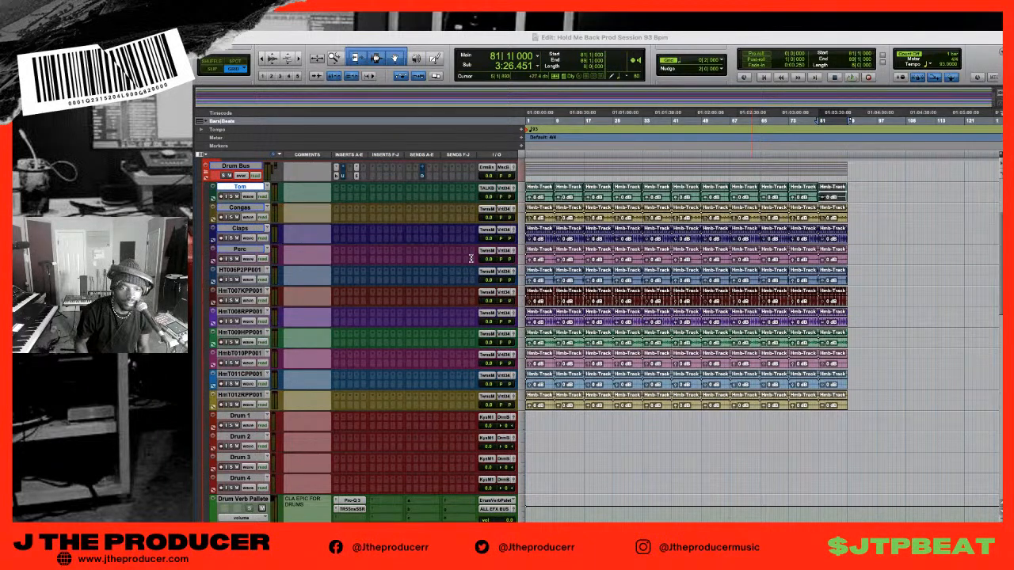
pyautogui.press('super+Right')
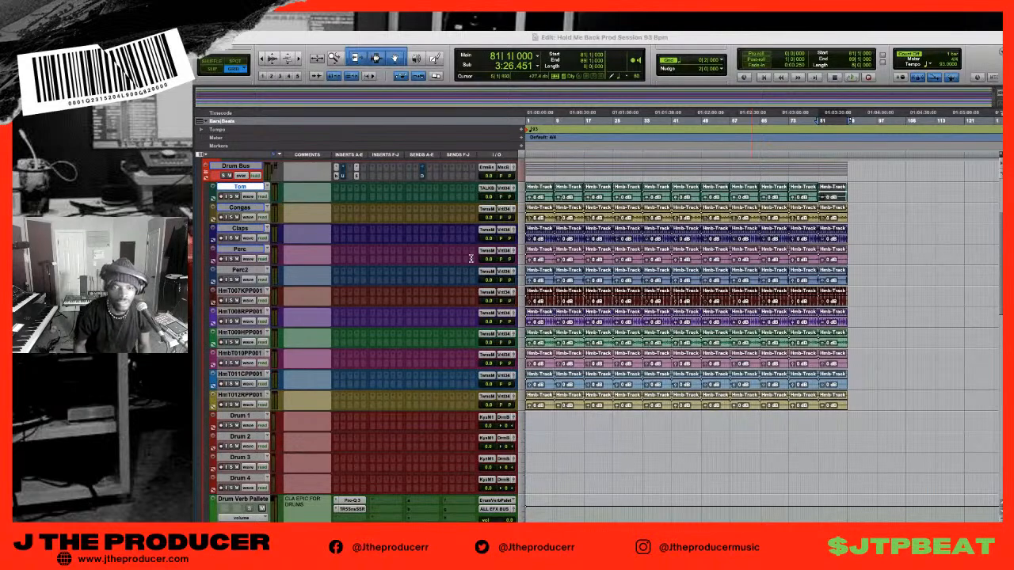
pyautogui.write('Kick')
# - Rename the remaining five imported drum tracks Rimshot, Hat, Cym Sizzle, Crash and Ride Cym
pyautogui.press('super+Right')
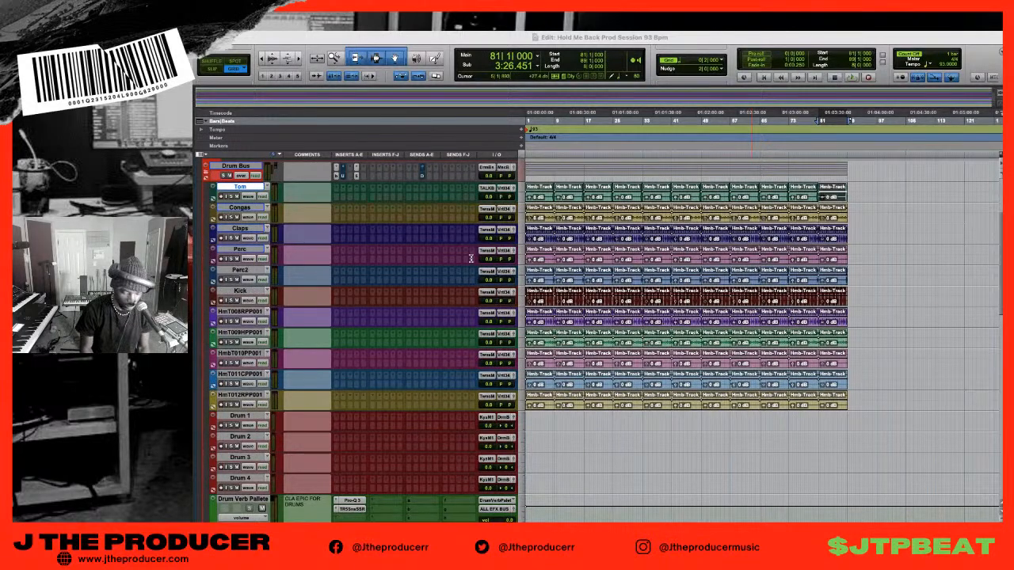
pyautogui.write('Rimshot')
pyautogui.press('super+Right')
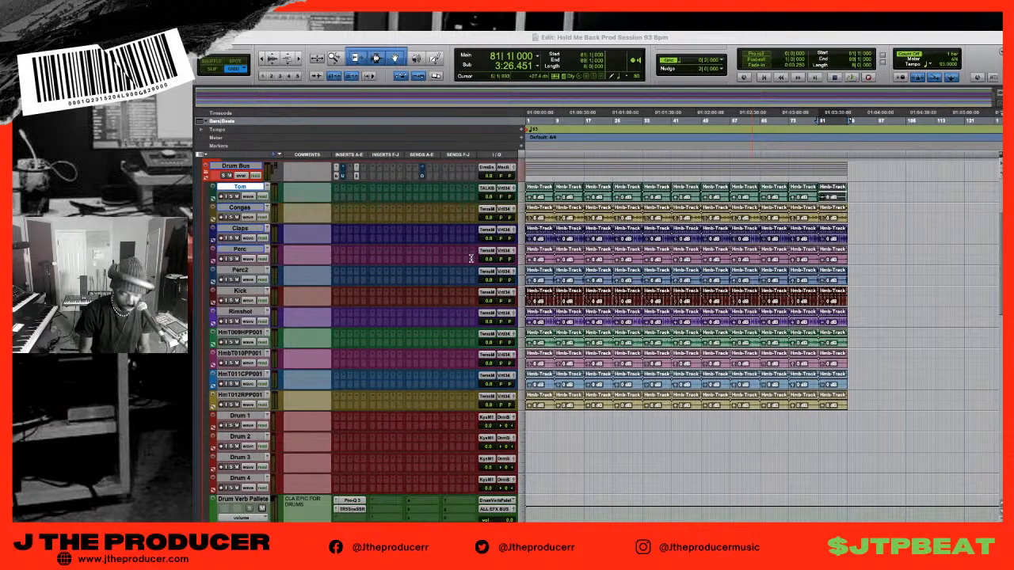
pyautogui.write('Hat')
pyautogui.press('super+Right')
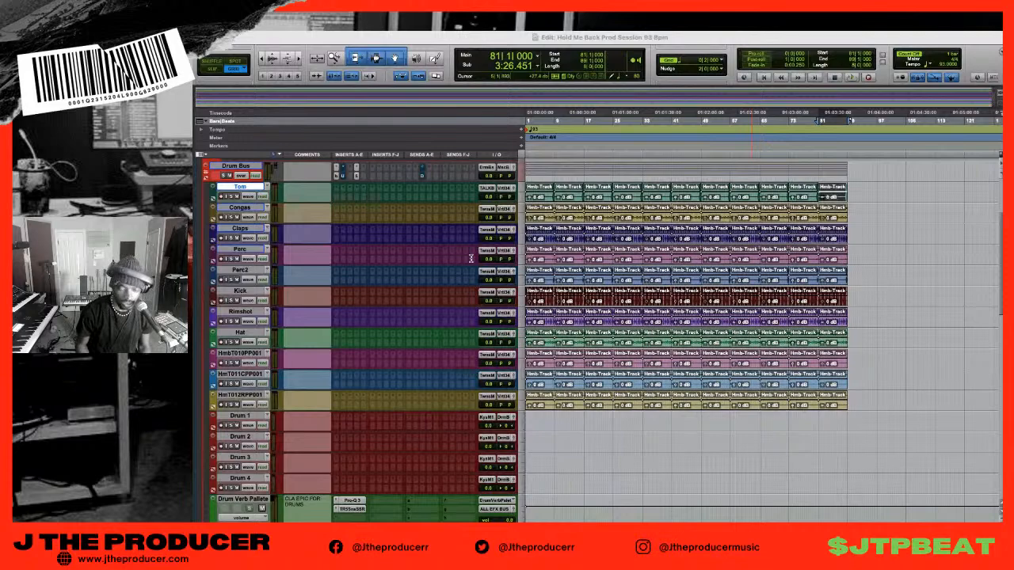
pyautogui.write('Cym Sizzle')
pyautogui.press('super+Right')
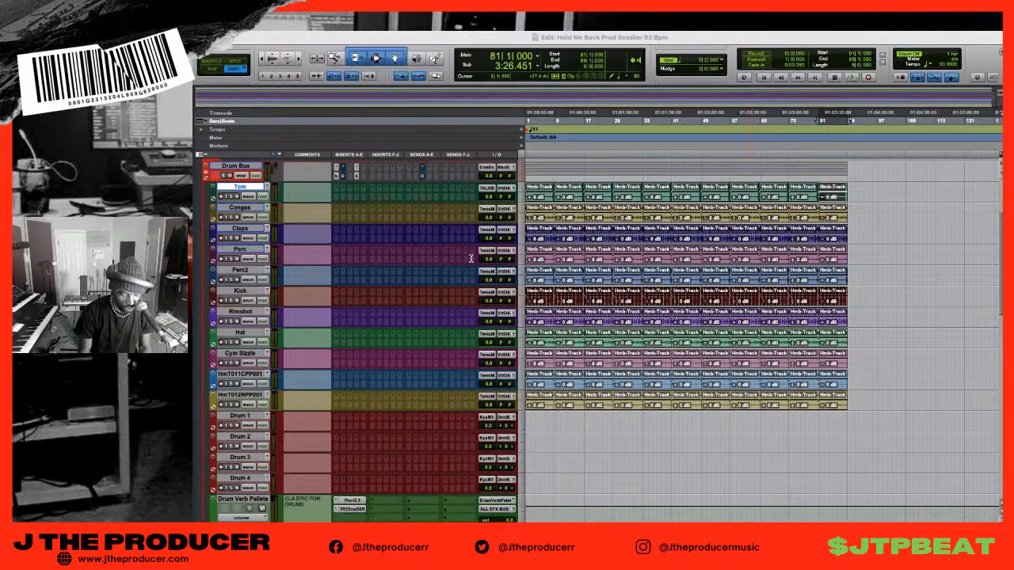
pyautogui.write('Crash')
pyautogui.press('super+Right')
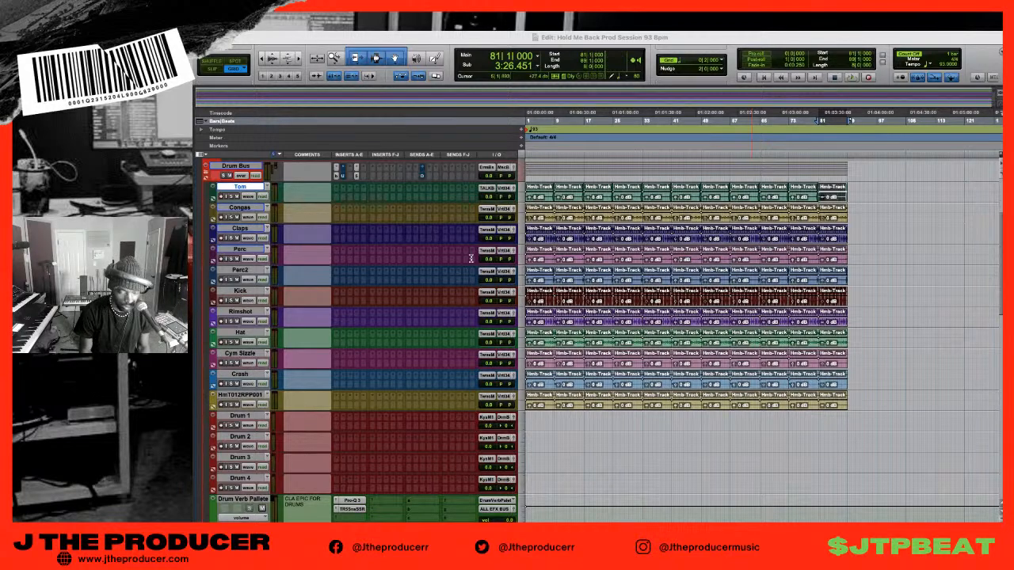
pyautogui.write('Ride Cym')
pyautogui.press('super+Right')
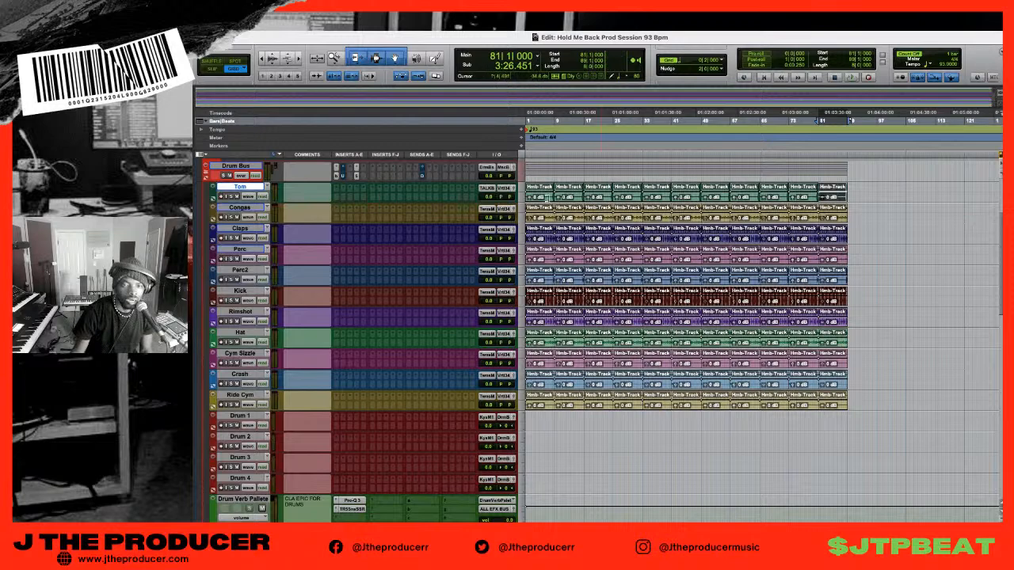
# - Select all the Tom clips from bar 1 through the last repeat and play the drums from the start
pyautogui.press('Return')
pyautogui.keyDown('shift'); pyautogui.click(829, 198); pyautogui.keyUp('shift')
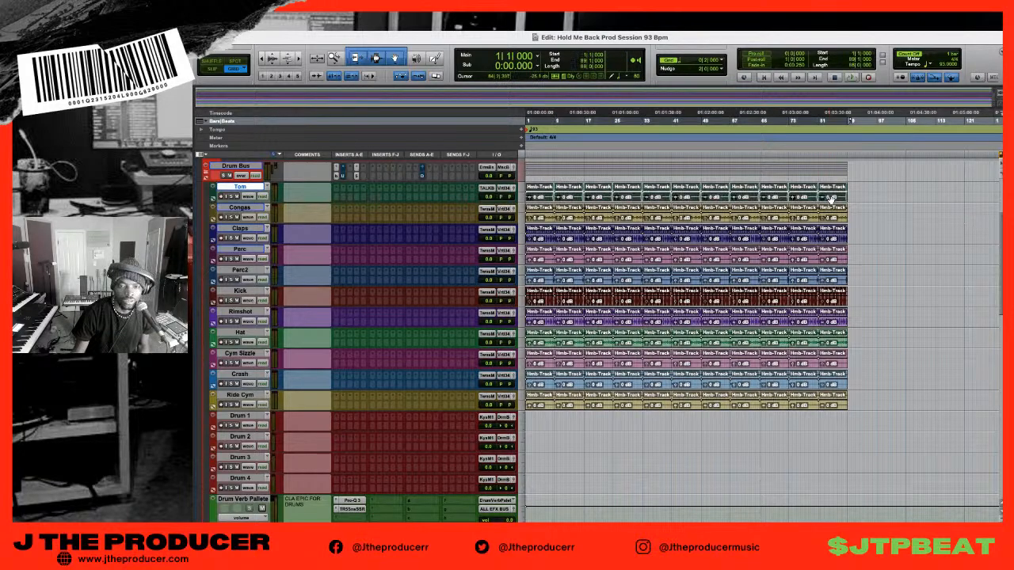
pyautogui.press('space')
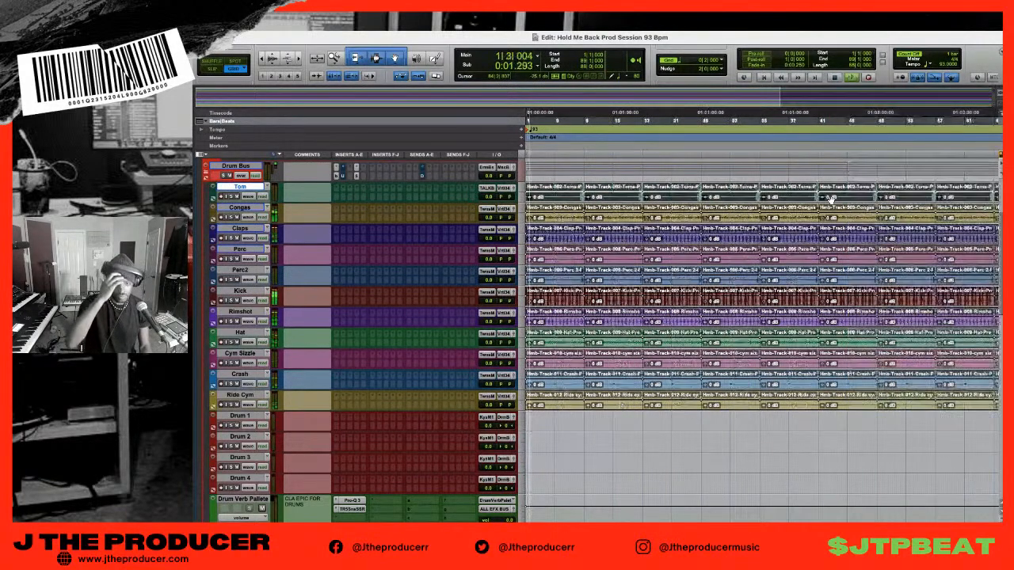
pyautogui.press('super+bracketright')
pyautogui.press('super+bracketright')
pyautogui.press('super+bracketright')
pyautogui.press('super+bracketleft')
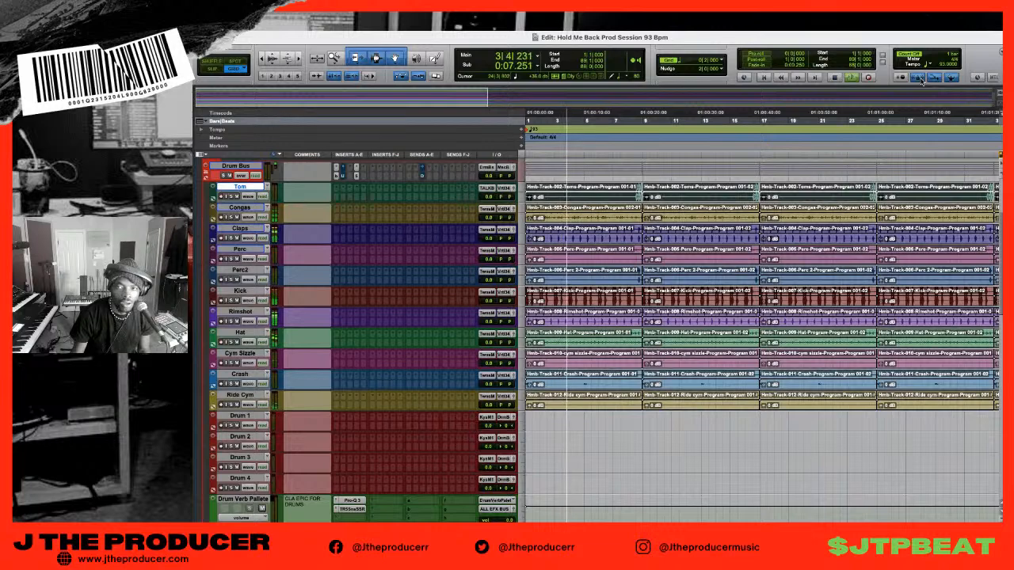
pyautogui.press('space')
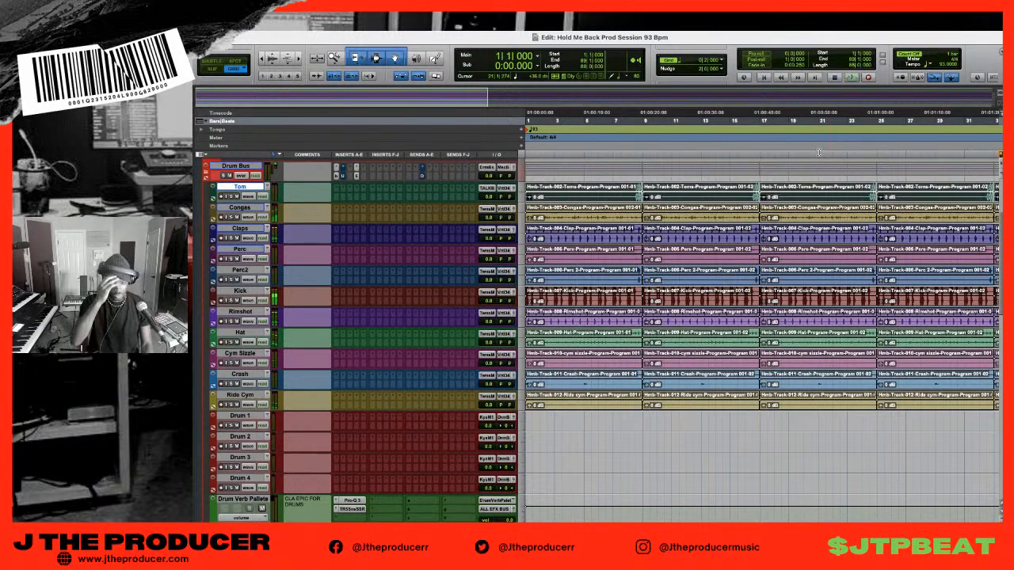
# - Play the drum arrangement from bar 1 through bar 81 with the whole song in view
pyautogui.press('super+bracketleft')
pyautogui.press('super+bracketleft')
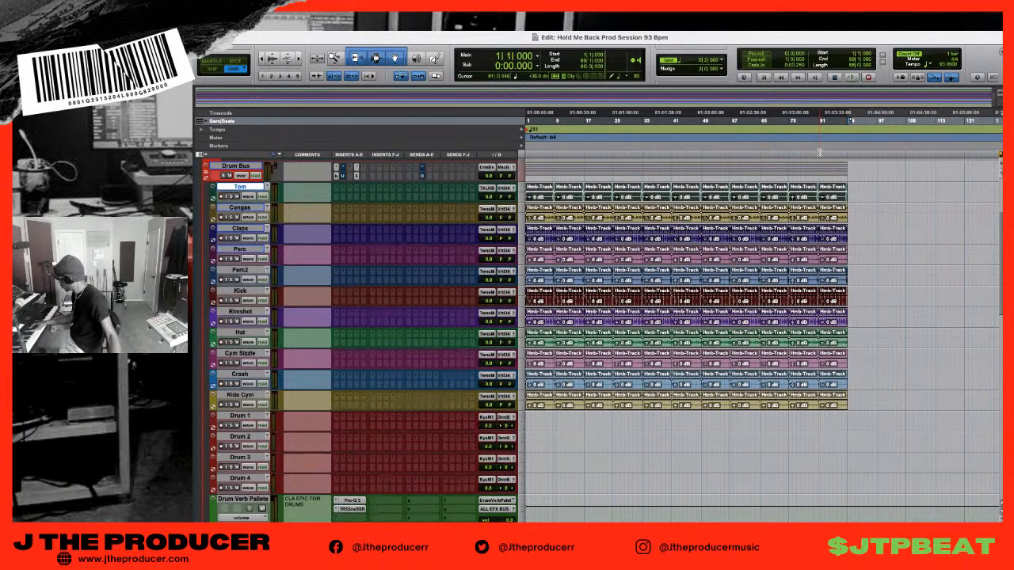
pyautogui.press('space')
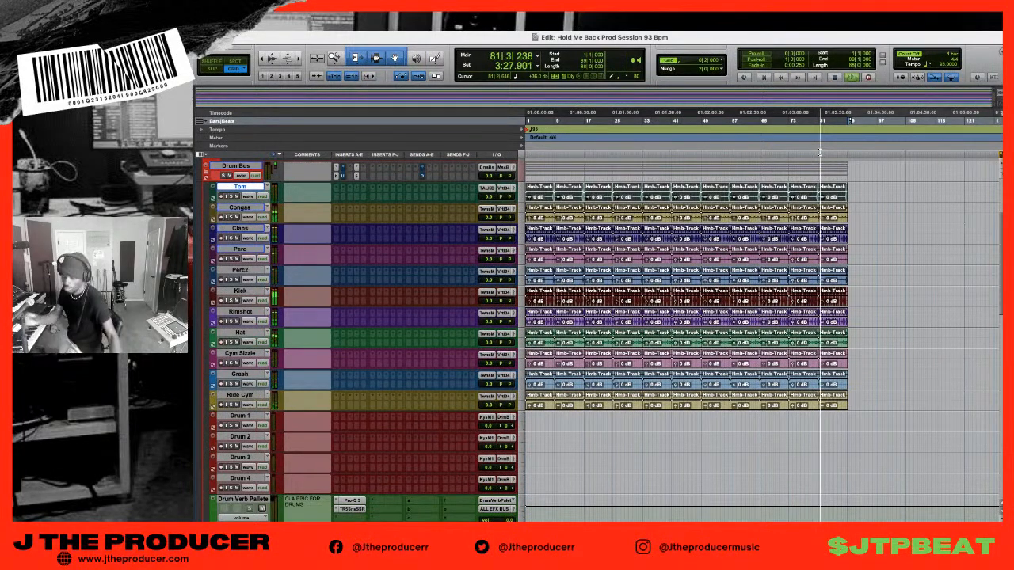
pyautogui.press('space')
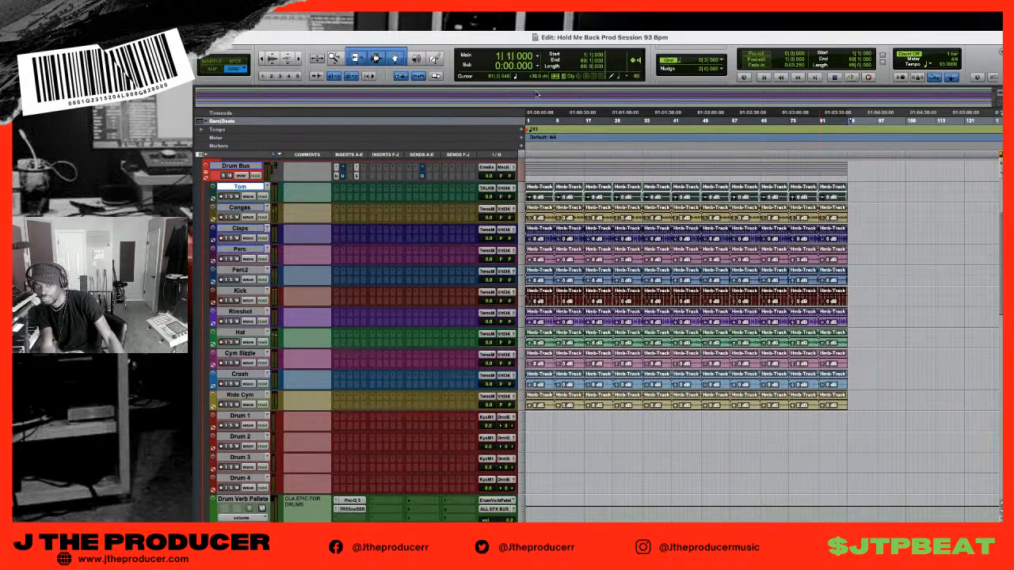
# - Record-arm the Audio 1 track under the Keys Bus and rename it piano
pyautogui.scroll(-5, 548, 261)
pyautogui.scroll(3, 548, 262)
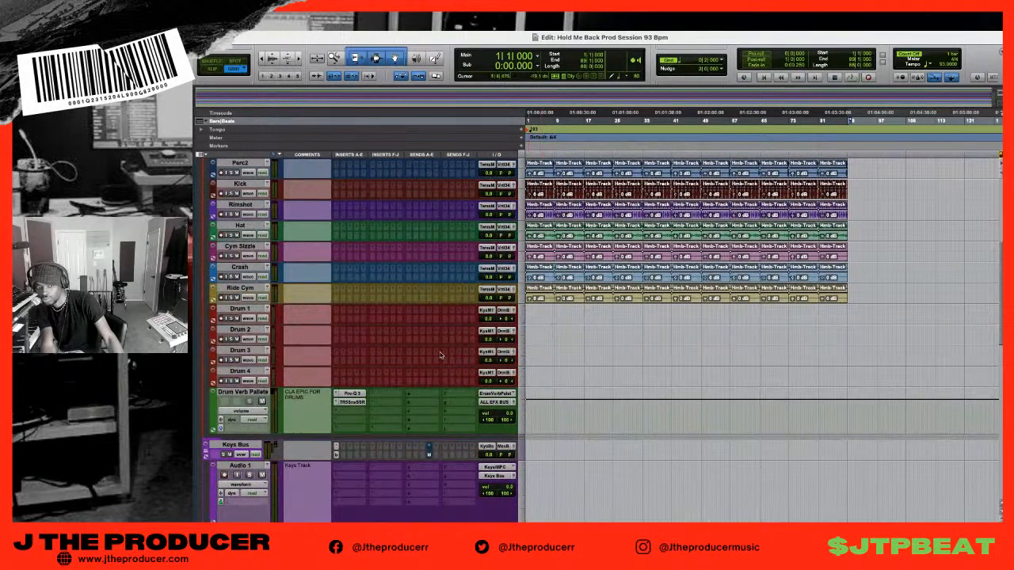
pyautogui.scroll(-3, 342, 403)
pyautogui.click(254, 404)
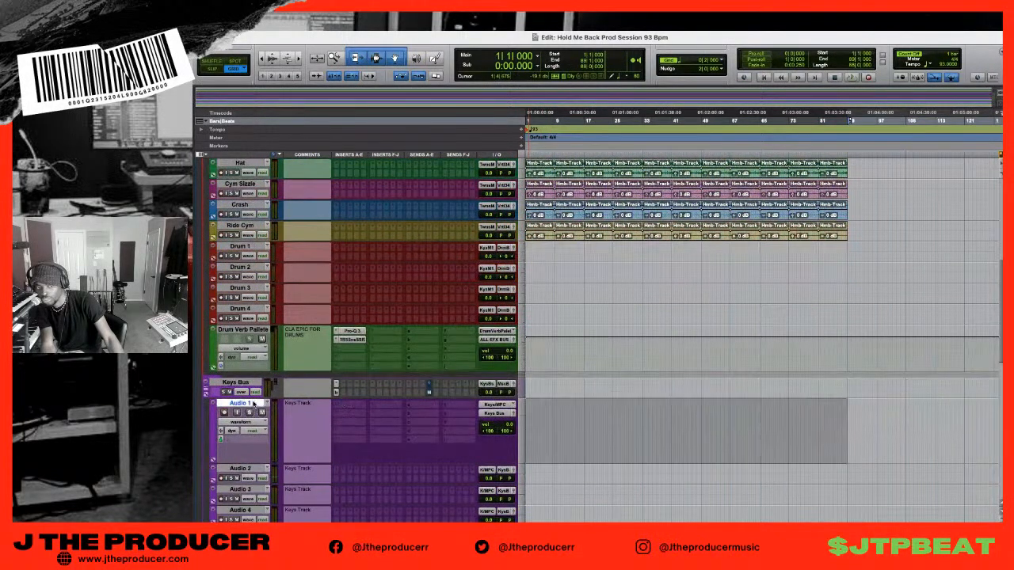
pyautogui.click(223, 413)
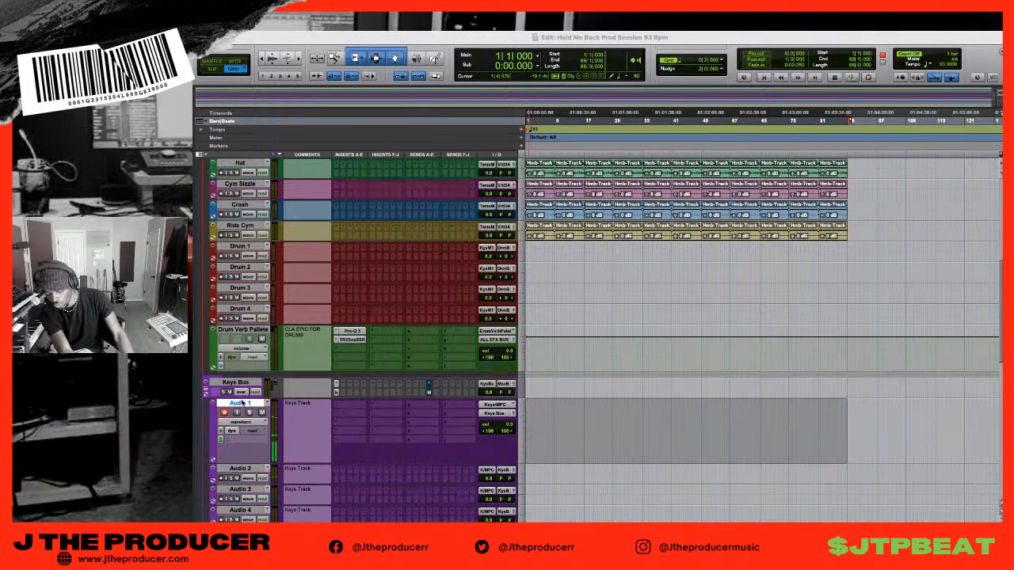
pyautogui.press('Return')
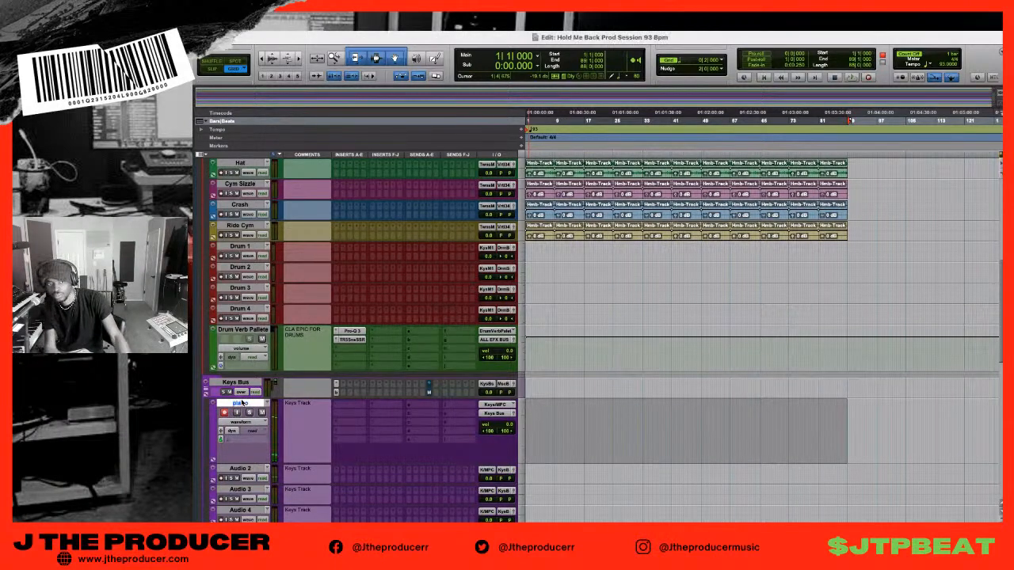
# - Replace the piano track's comment with Italian Grand
pyautogui.click(292, 406)
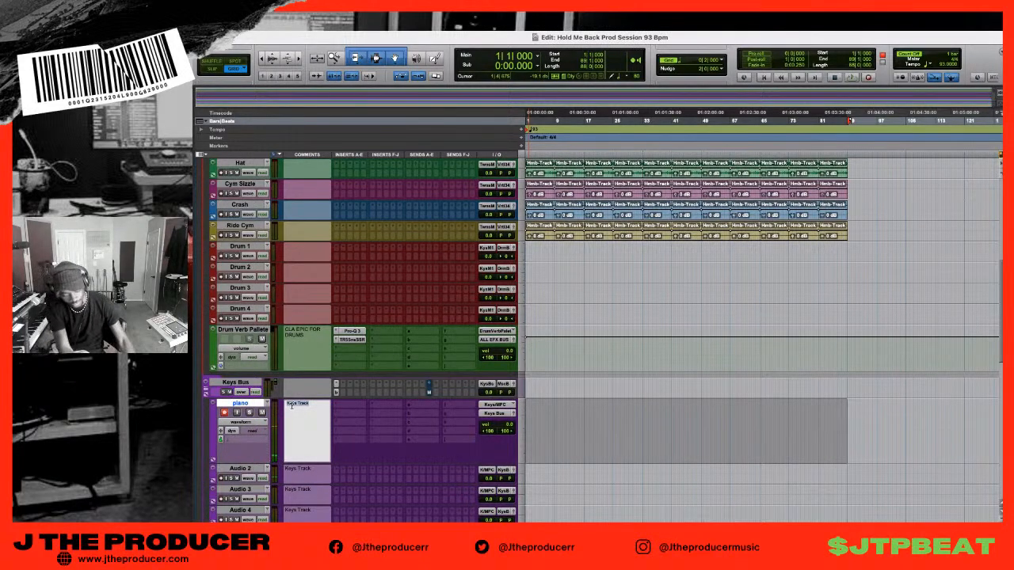
pyautogui.write('Italian Grand')
pyautogui.press('Return')
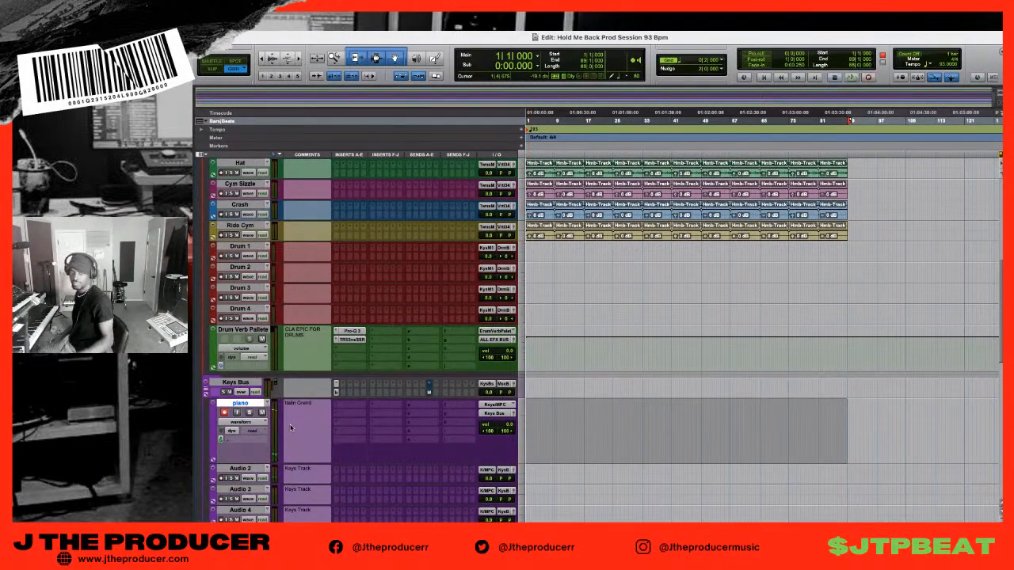
# - Record a piano take on the piano track from bar 7 to just past bar 41
pyautogui.press('space')
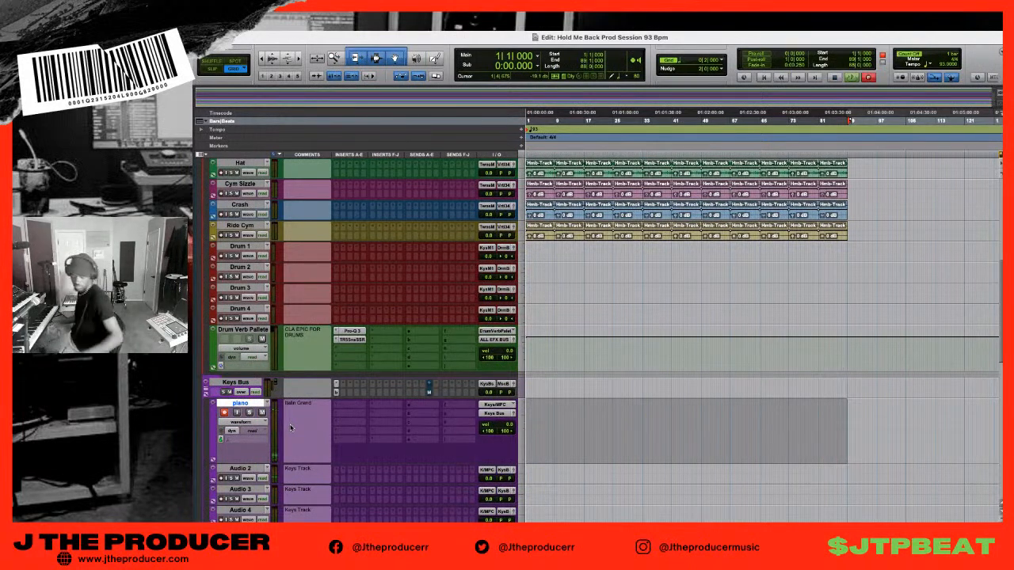
pyautogui.click(547, 410)
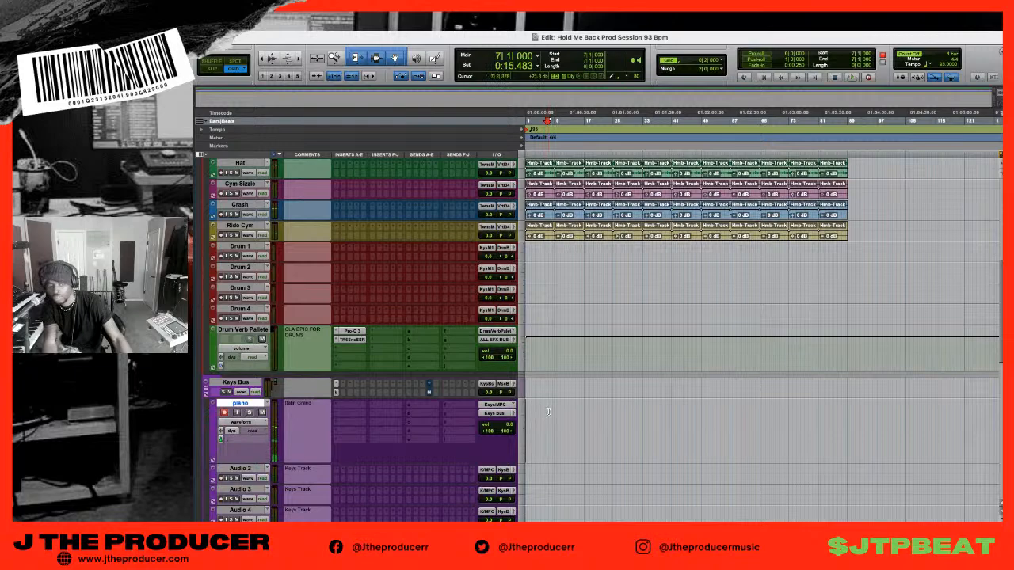
pyautogui.press('t')
pyautogui.press('t')
pyautogui.press('t')
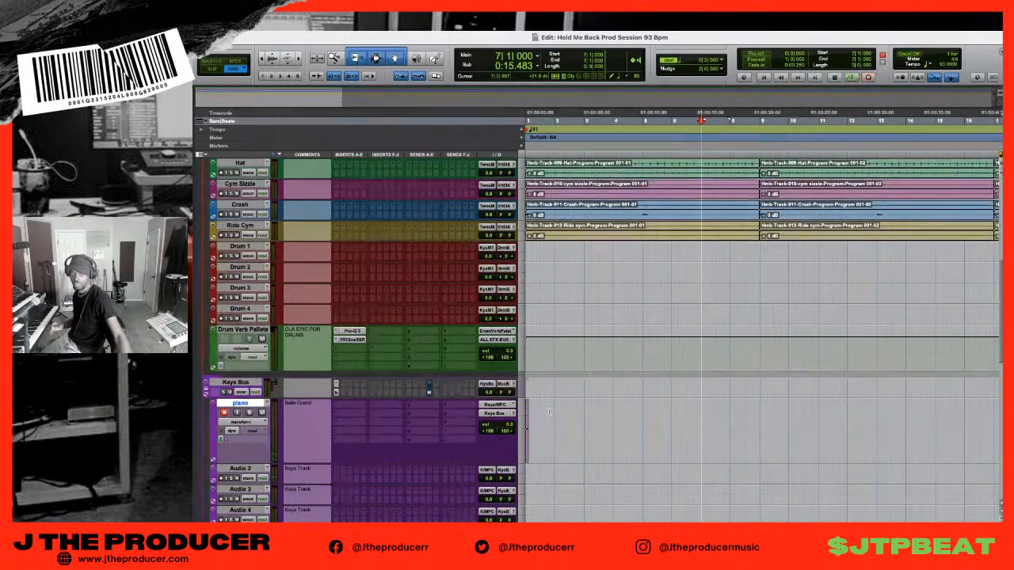
pyautogui.hotkey('ctrl', 'space')
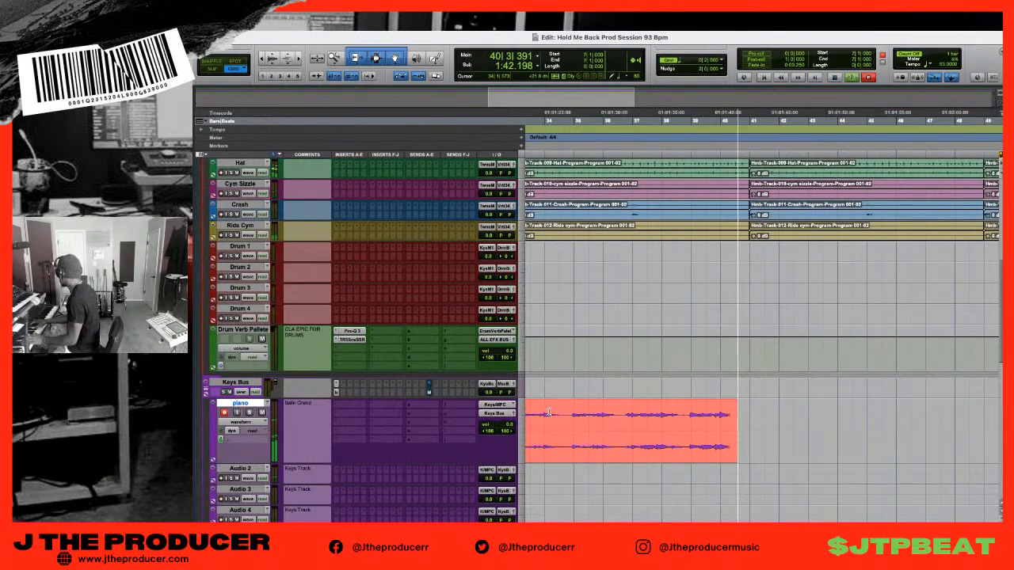
pyautogui.press('space')
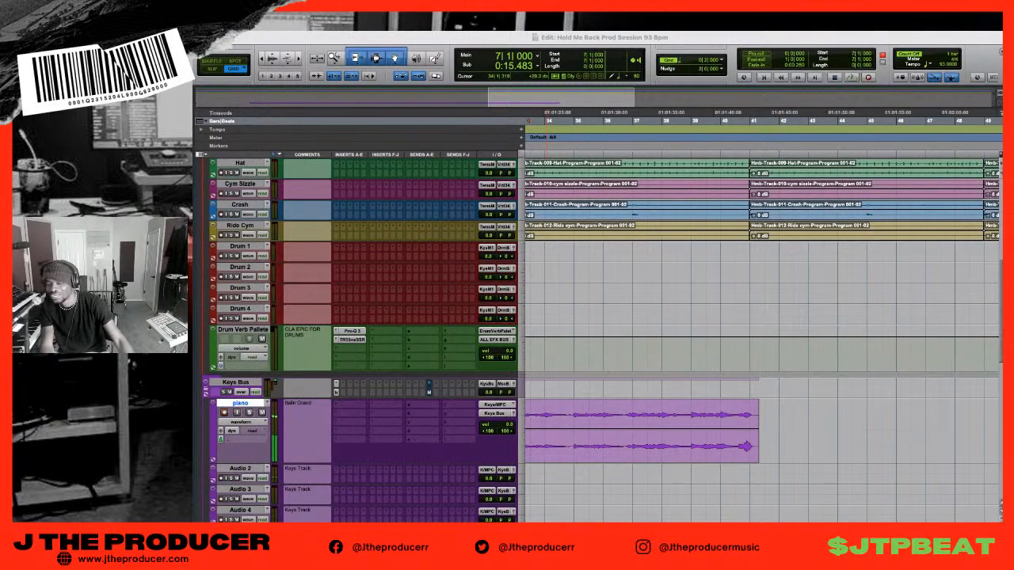
# - Trim the end of the piano take back to bar 41 and play it with the drums from bar 7
pyautogui.click(683, 456)
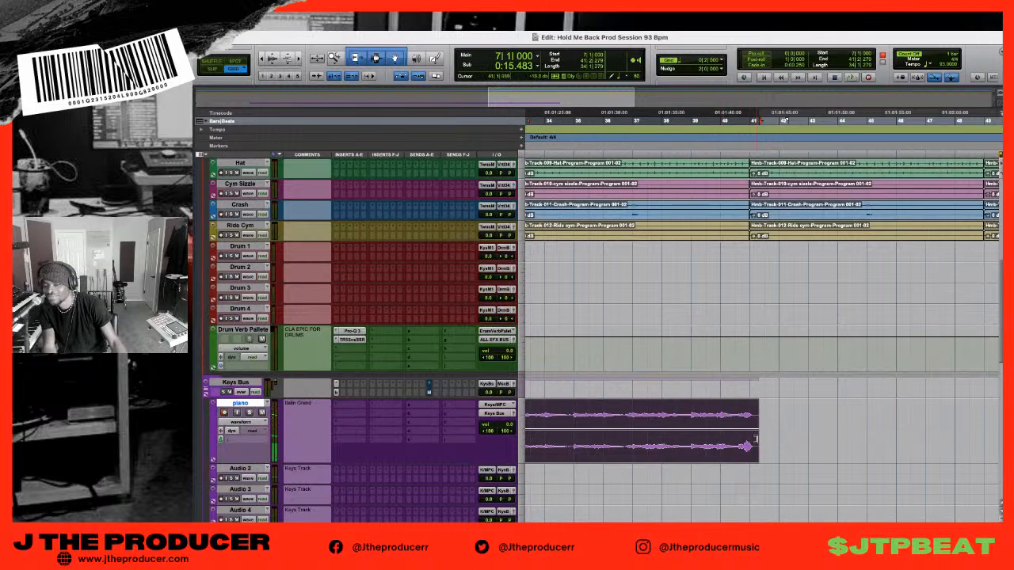
pyautogui.moveTo(755, 444); pyautogui.dragTo(750, 445)
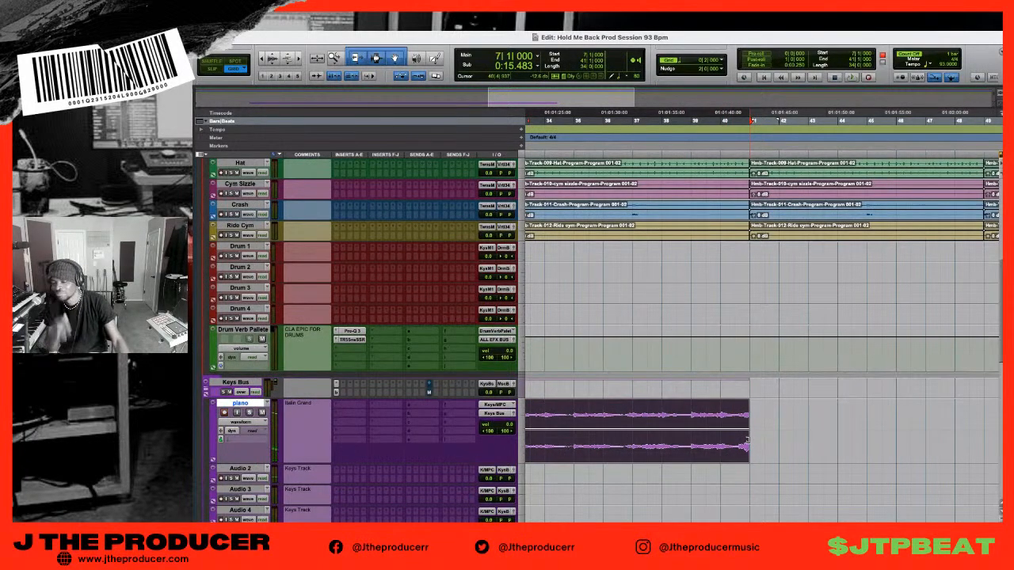
pyautogui.press('r')
pyautogui.press('r')
pyautogui.press('r')
pyautogui.press('r')
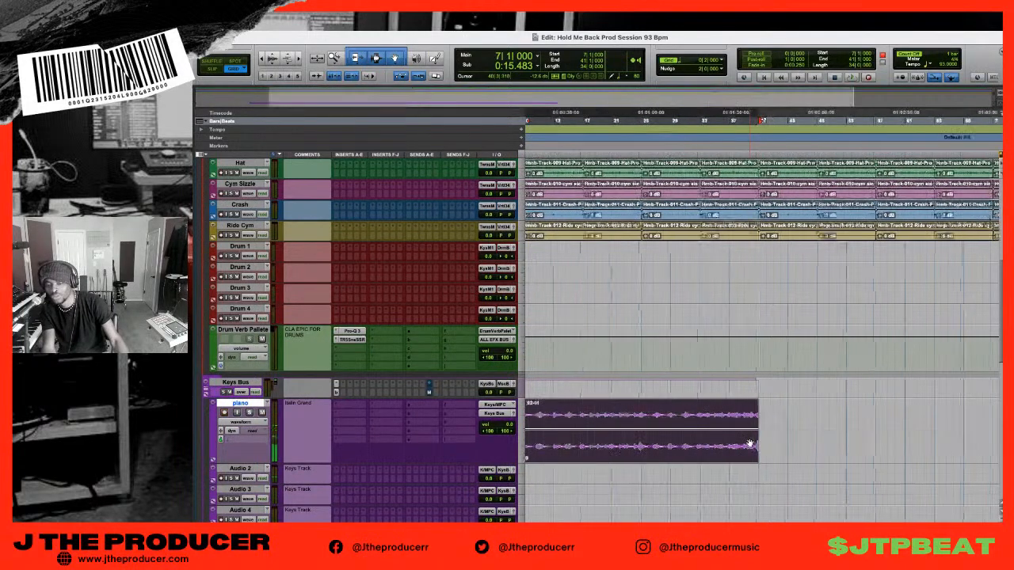
pyautogui.press('t')
pyautogui.press('t')
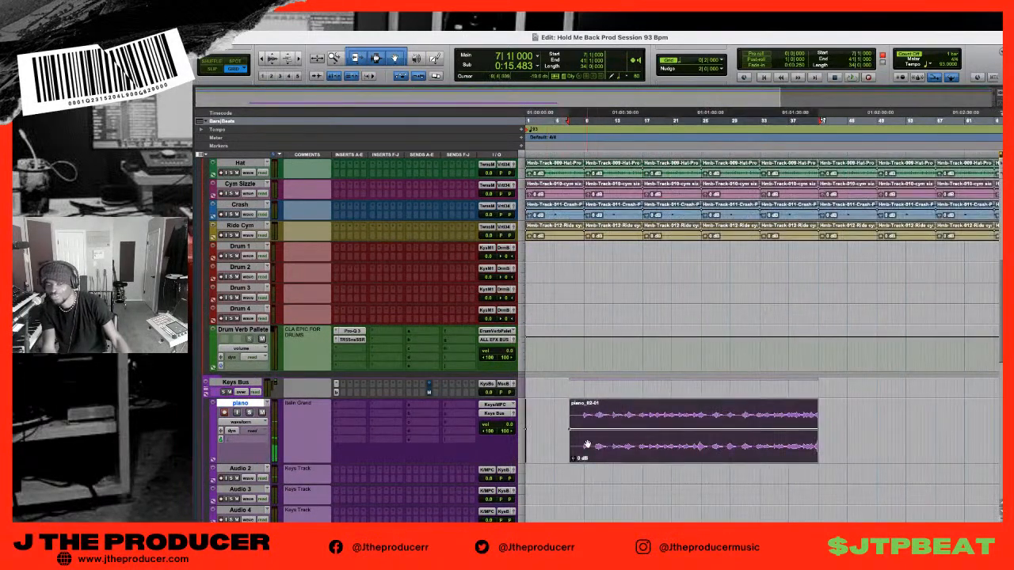
pyautogui.press('space')
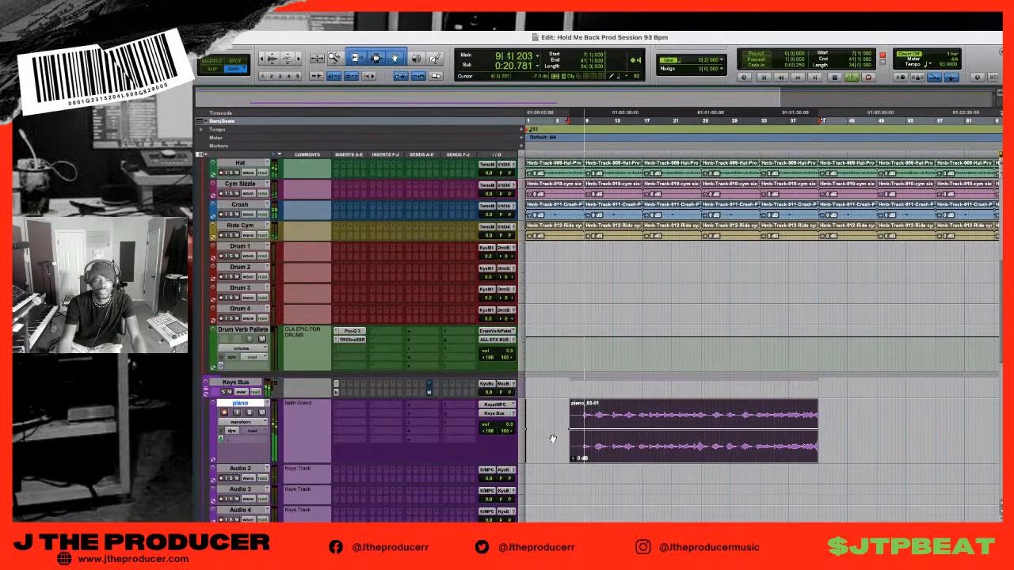
pyautogui.press('space')
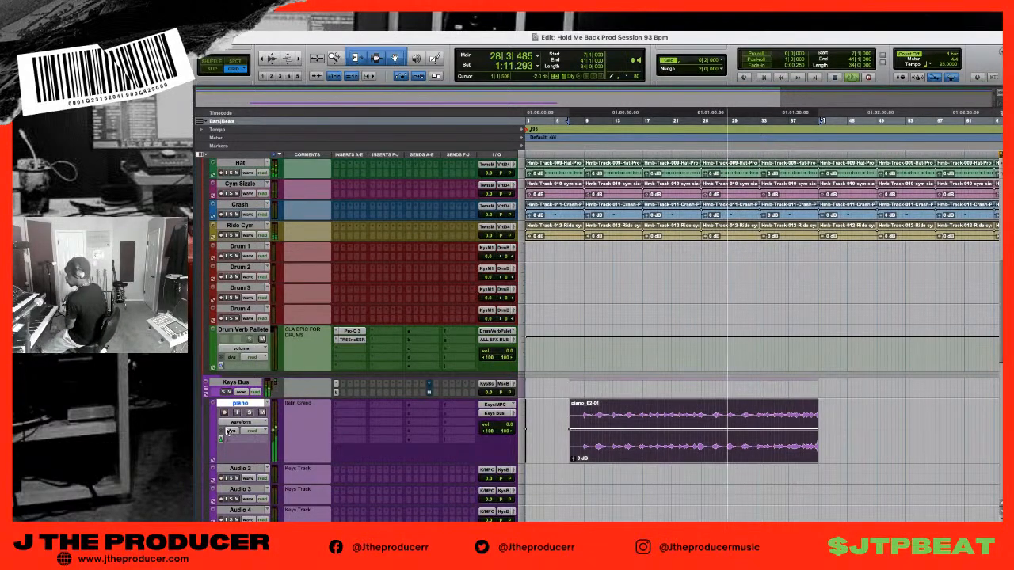
pyautogui.press('space')
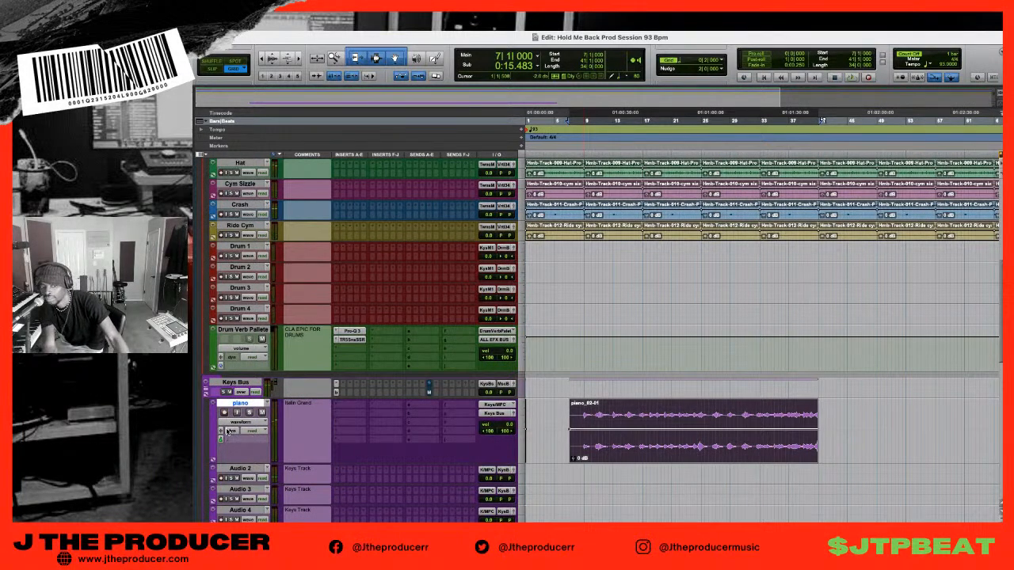
# - Rename the Audio 2 track under the Keys Bus as ear candy and replace its comment with Rom M 72 Lead
pyautogui.scroll(-10, 425, 432)
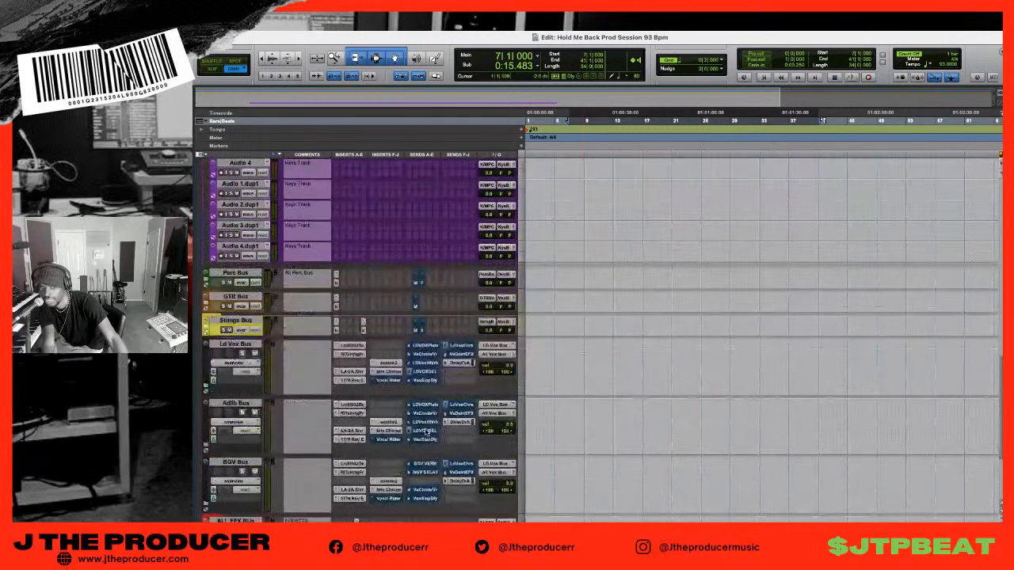
pyautogui.scroll(6, 425, 431)
pyautogui.click(246, 323)
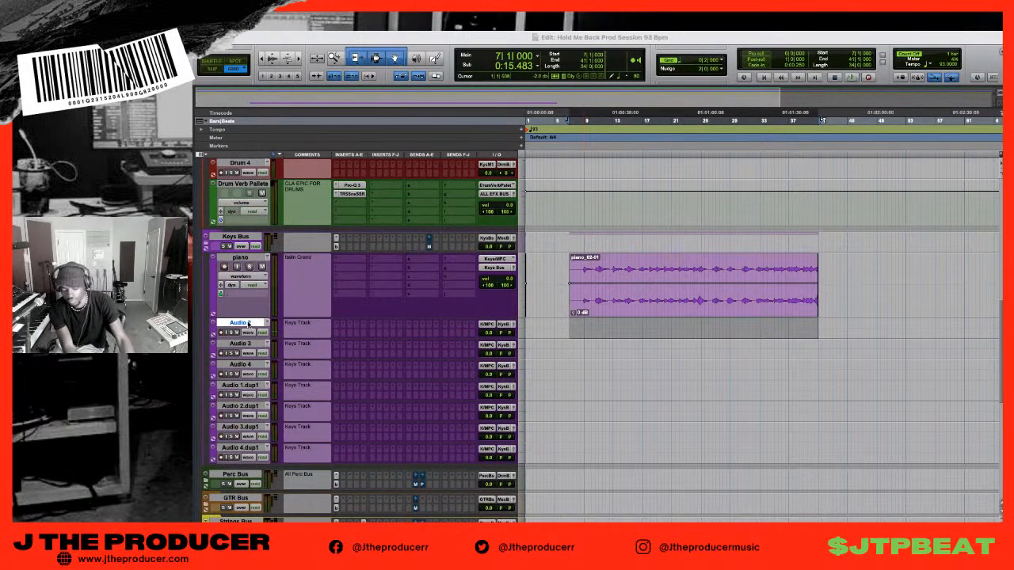
pyautogui.write('ear candy')
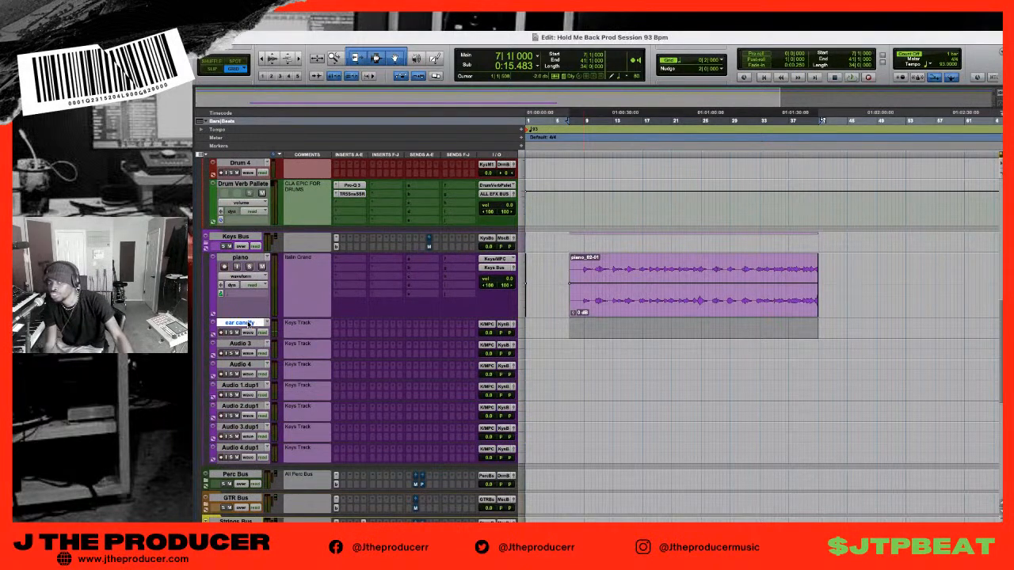
pyautogui.click(298, 322)
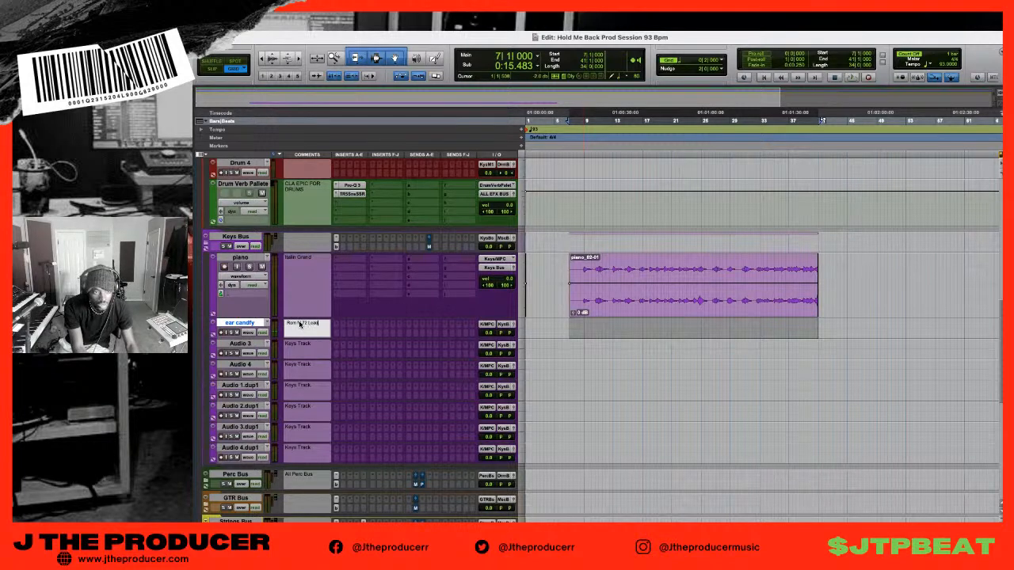
pyautogui.press('Return')
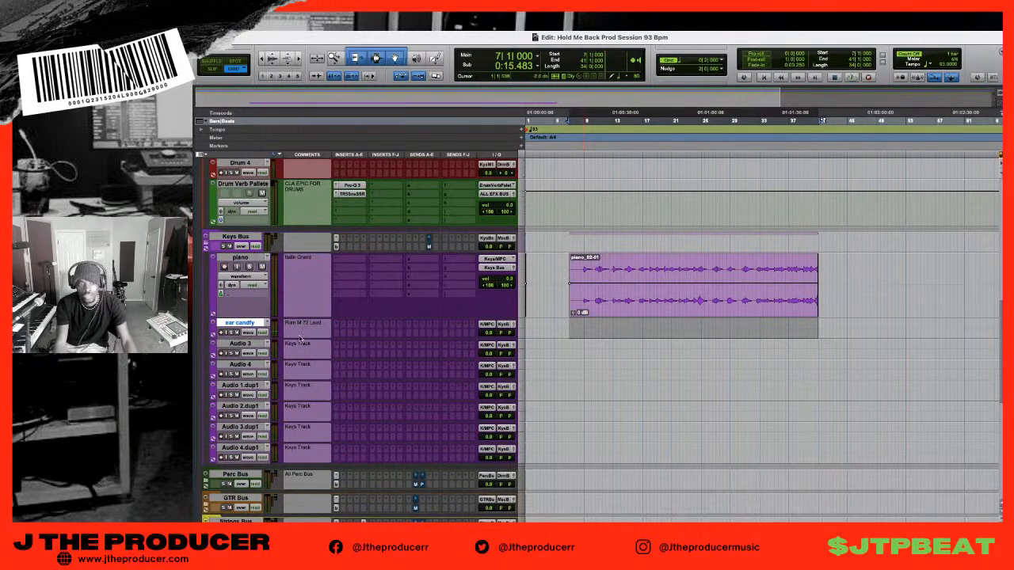
# - Record-arm the ear candy track and try recording a short take on it from bar 8 beat 3
pyautogui.click(572, 333)
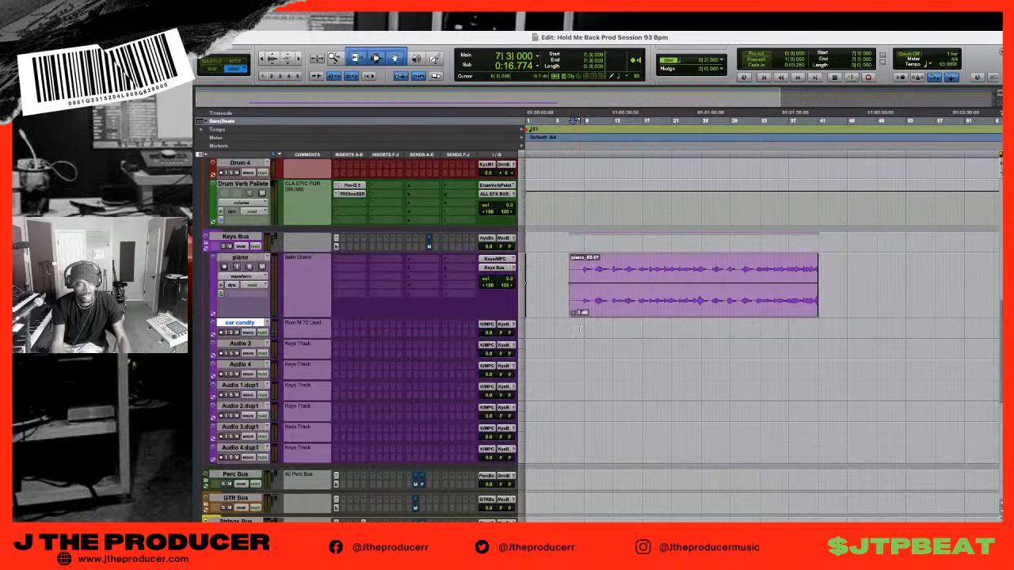
pyautogui.click(221, 333)
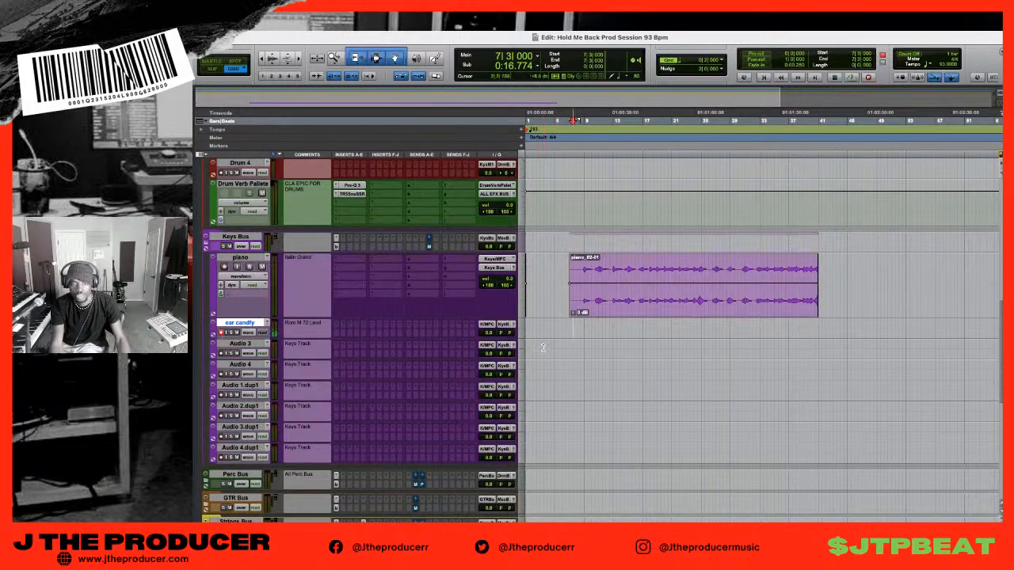
pyautogui.click(579, 326)
pyautogui.press('super+space')
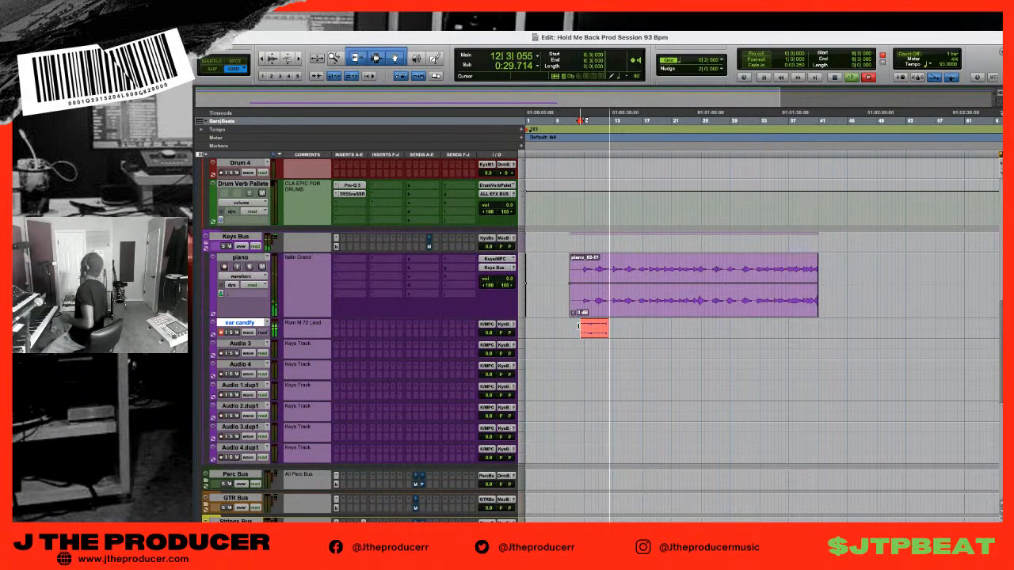
pyautogui.press('space')
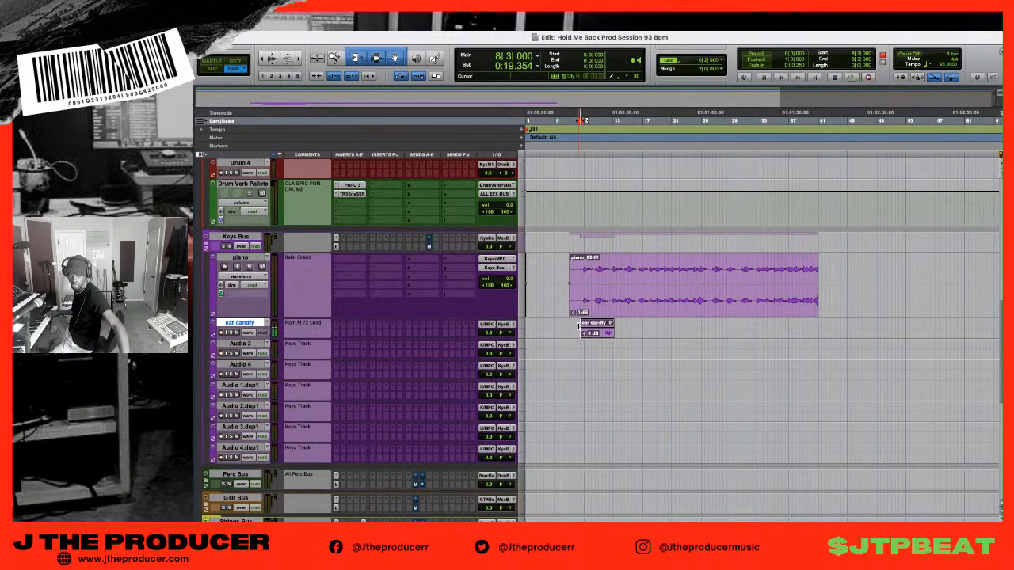
# - Play the piano part from bar 8 beat 3, and rename the Audio 3 track as Harp and record-arm it
pyautogui.press('space')
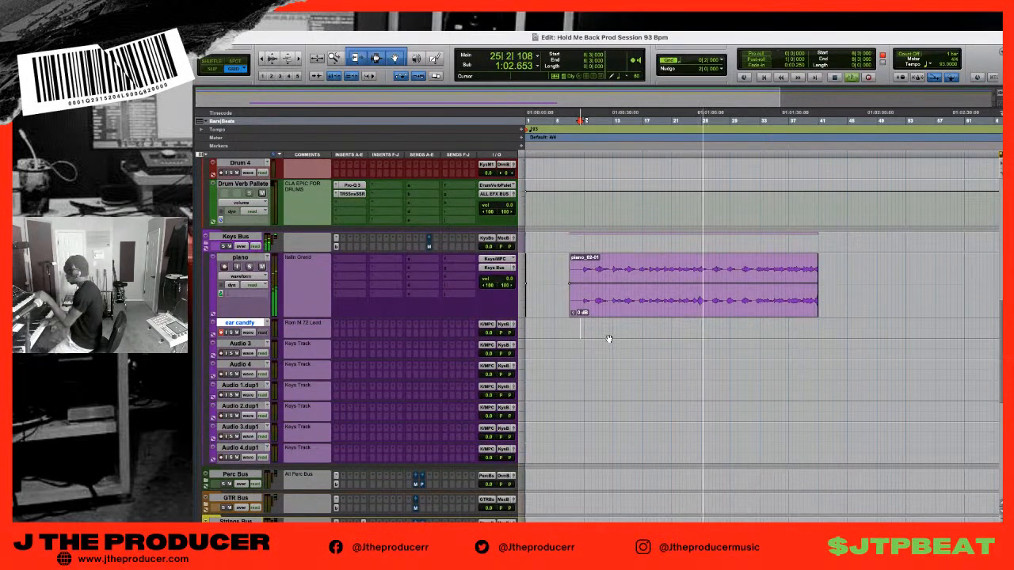
pyautogui.press('space')
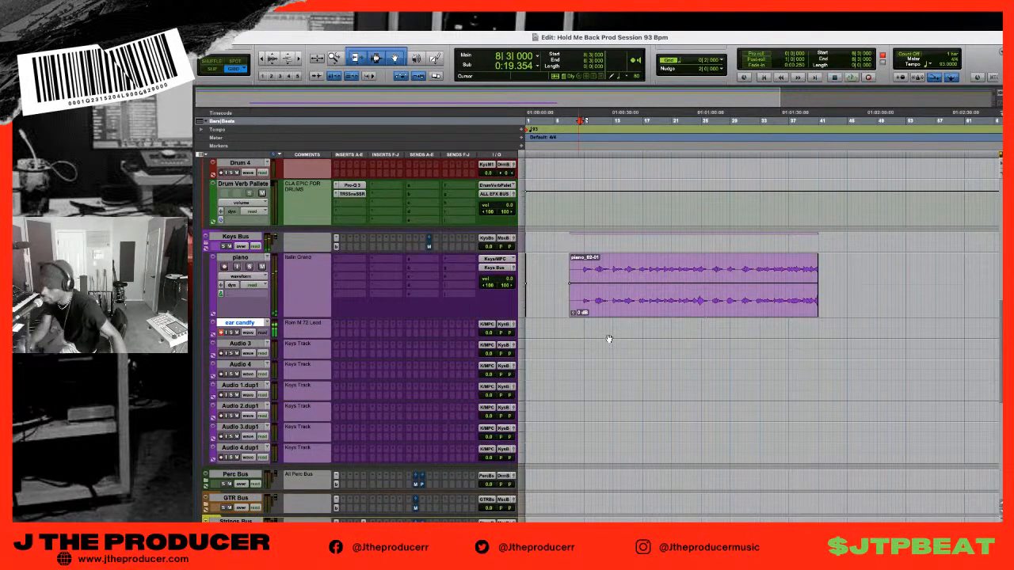
pyautogui.click(231, 346)
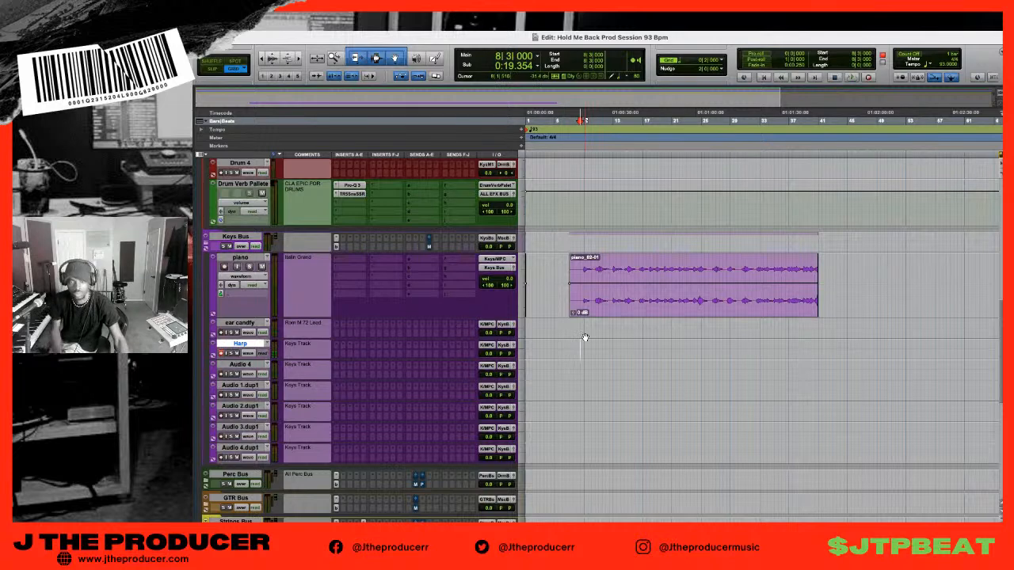
# - Try a first Harp take from bar 8 beat 3 to bar 41 and delete the recorded clip
pyautogui.press('super+space')
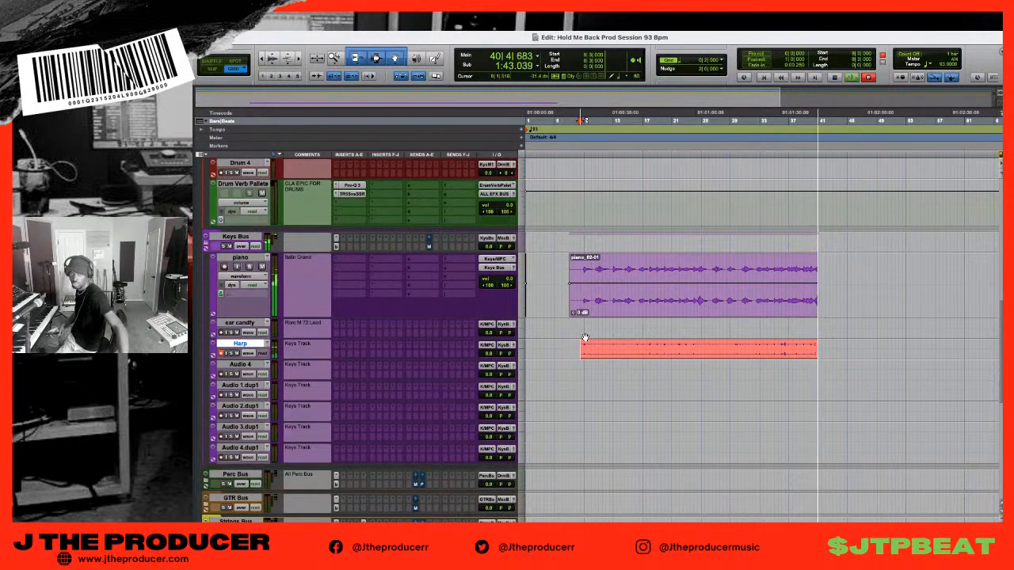
pyautogui.press('space')
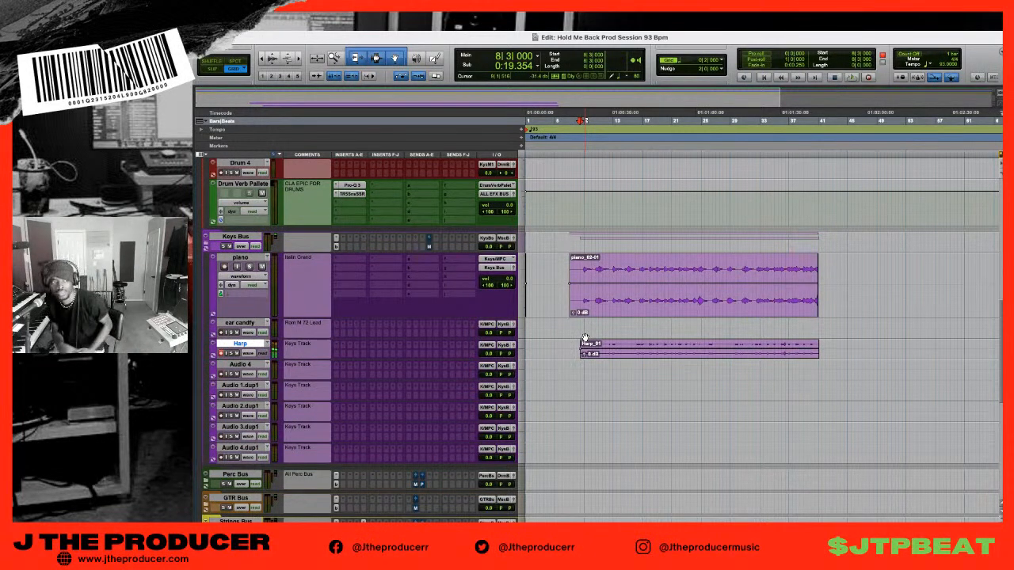
pyautogui.click(644, 356)
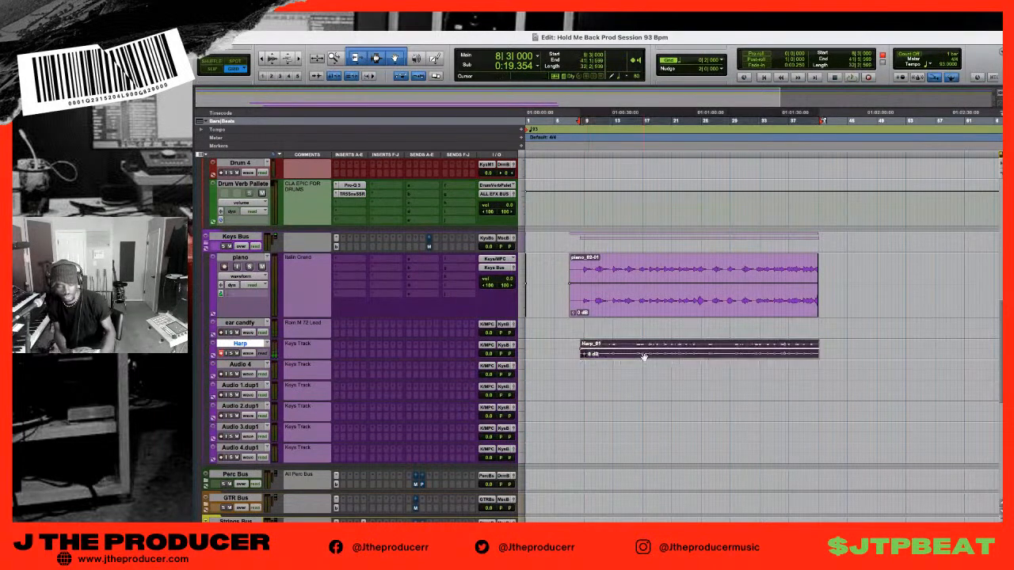
pyautogui.press('Delete')
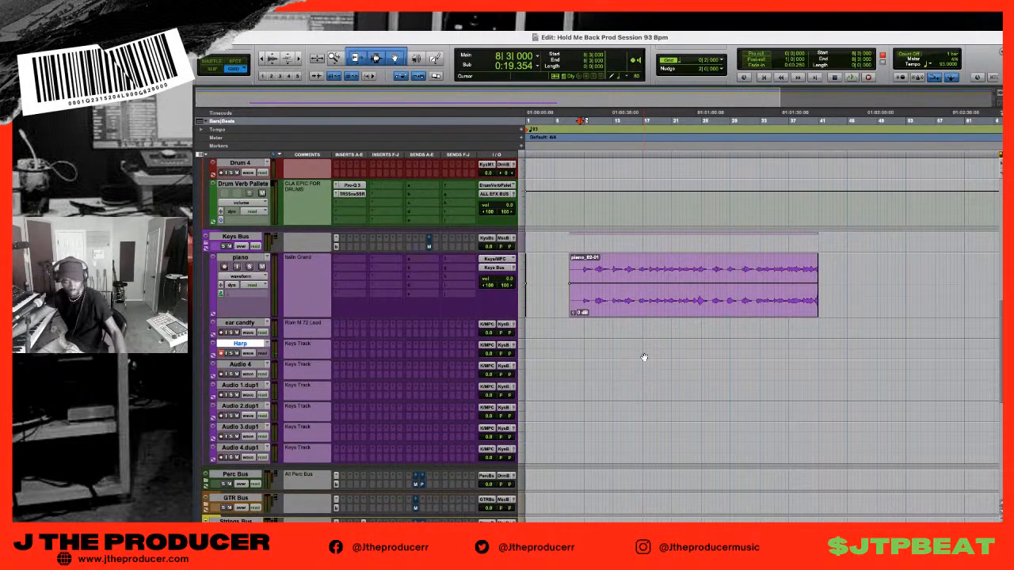
# - Record a new take on the Harp track from bar 8 beat 3 to about bar 41
pyautogui.press('super+space')
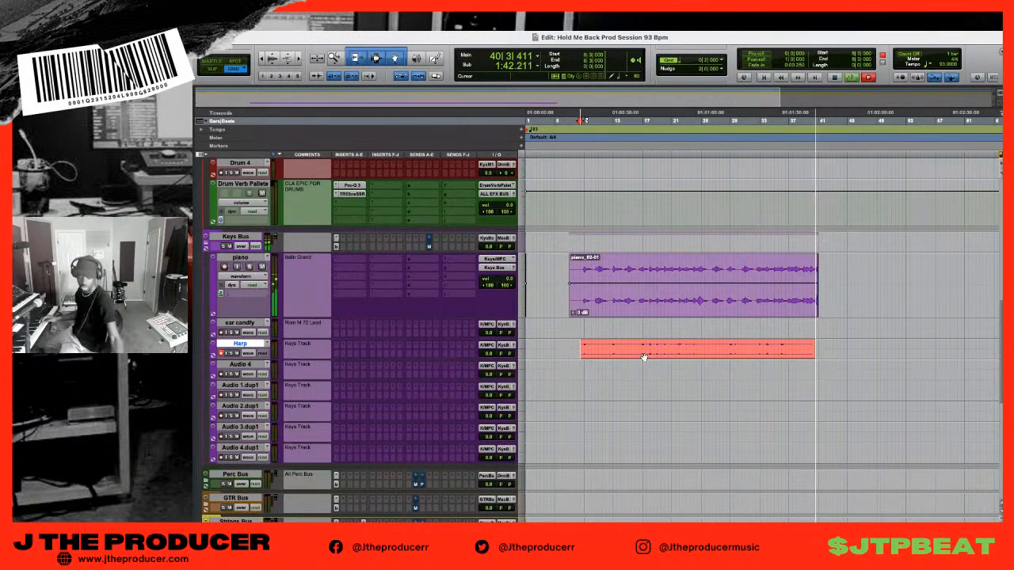
pyautogui.press('space')
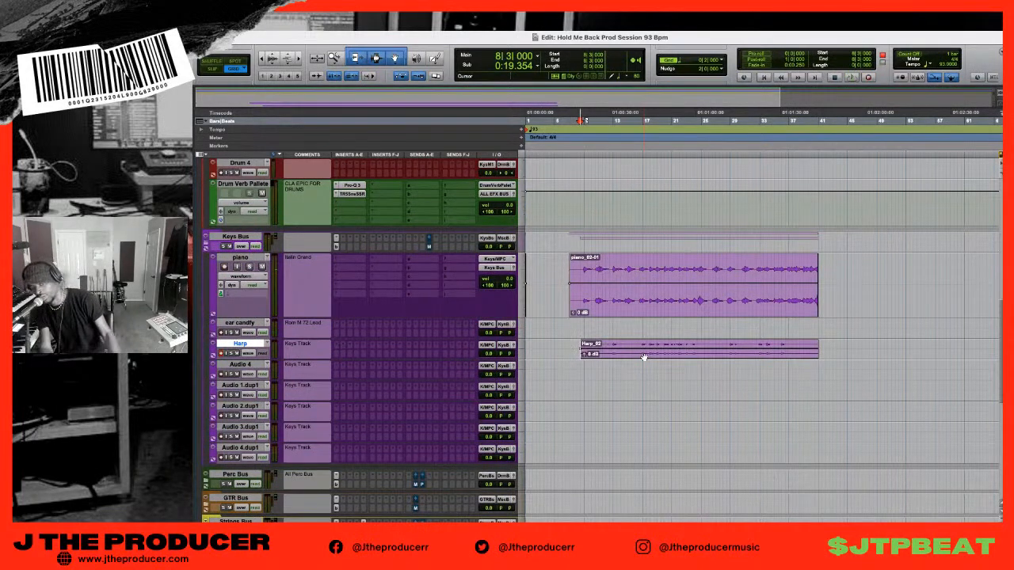
# - Listen to the piano and Harp parts from bar 32, and return to the start of the session
pyautogui.click(751, 268)
pyautogui.press('space')
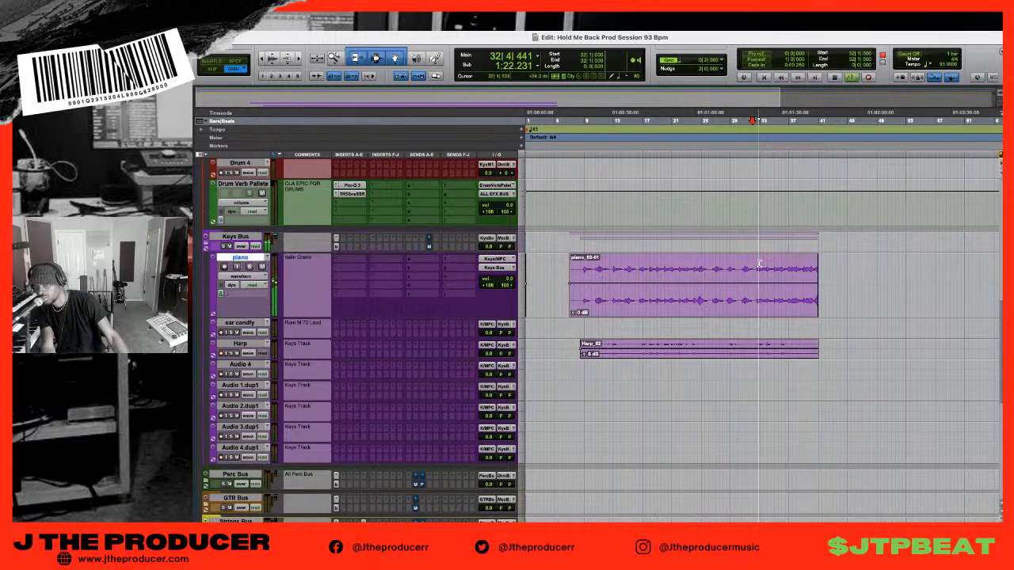
pyautogui.press('space')
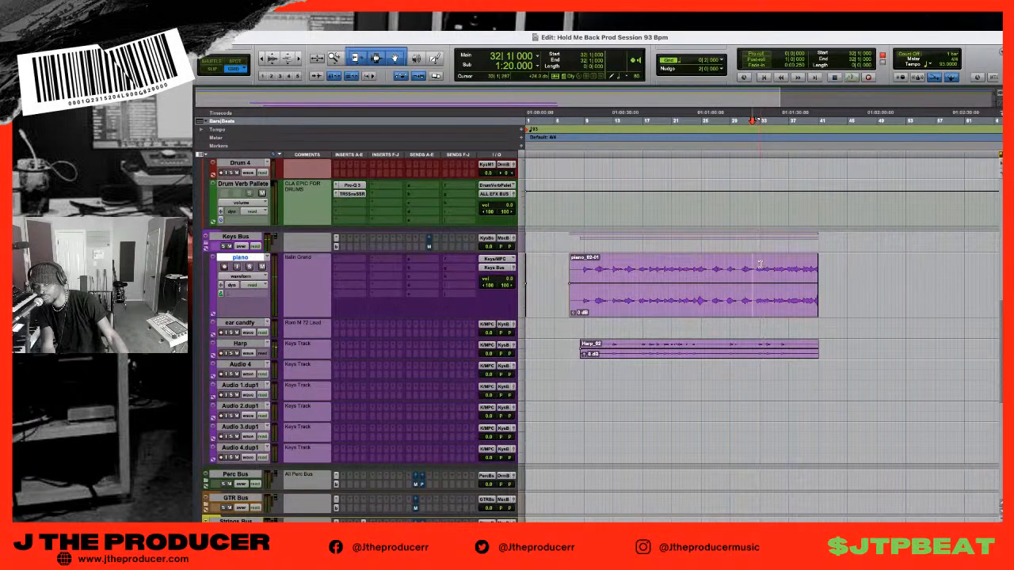
pyautogui.click(755, 271)
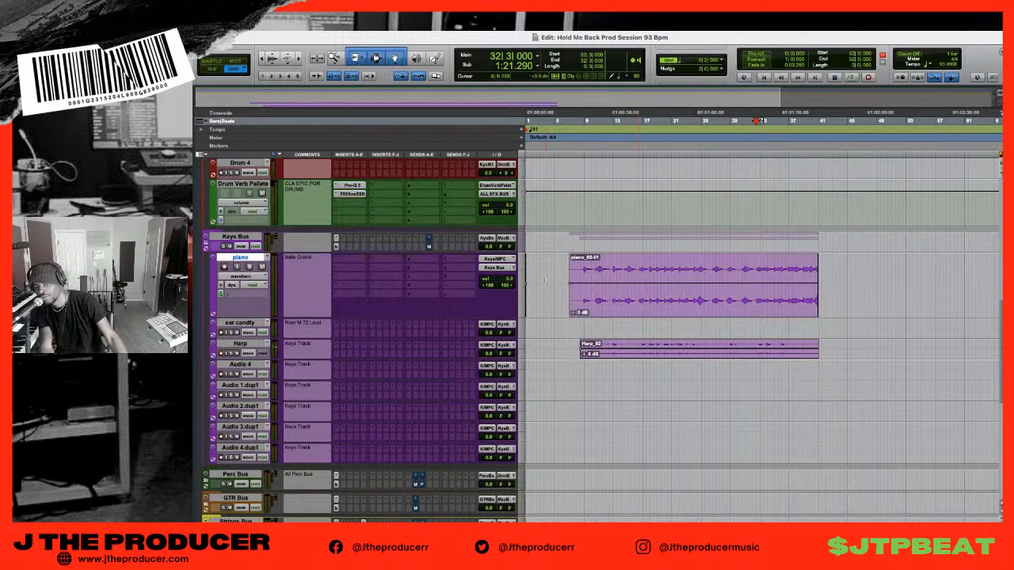
pyautogui.press('Return')
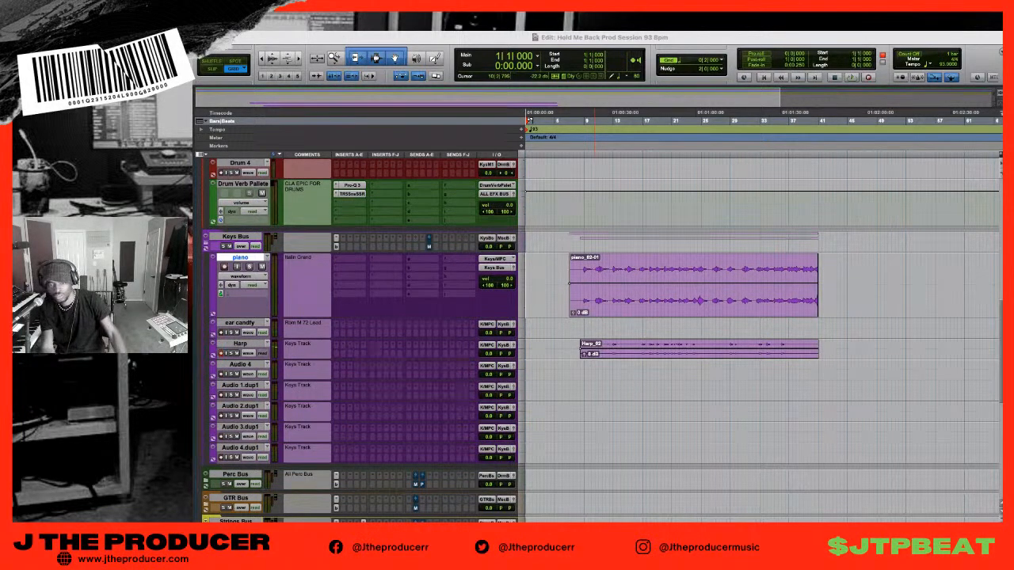
# - Select the piano clip and play the arrangement repeatedly from bar 7
pyautogui.click(696, 303)
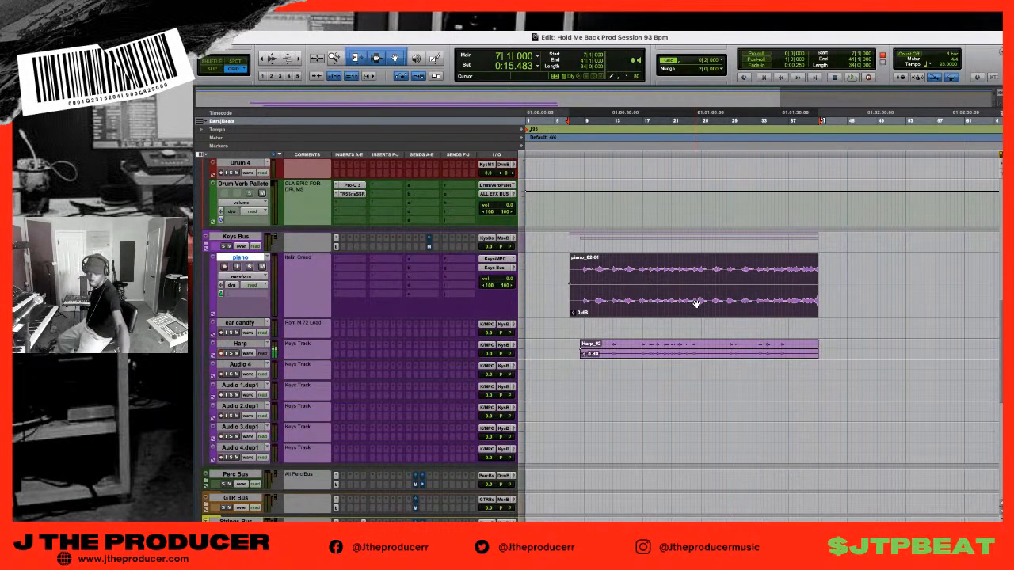
pyautogui.press('space')
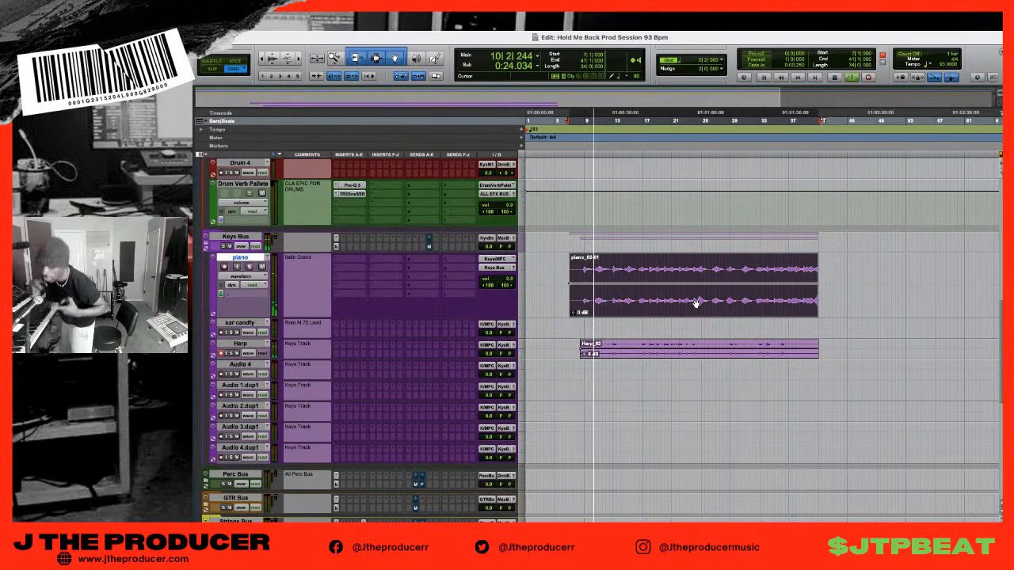
pyautogui.press('space')
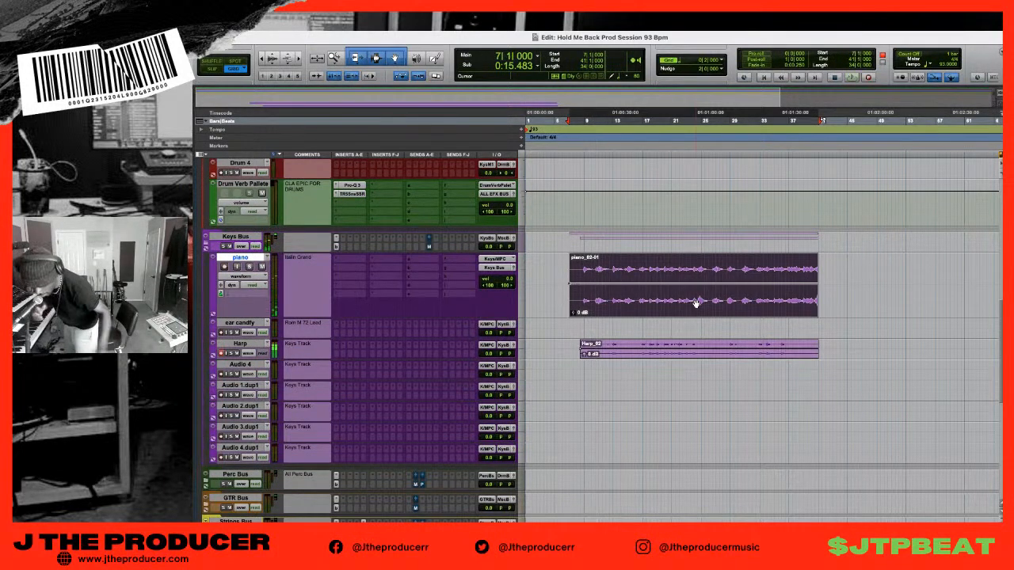
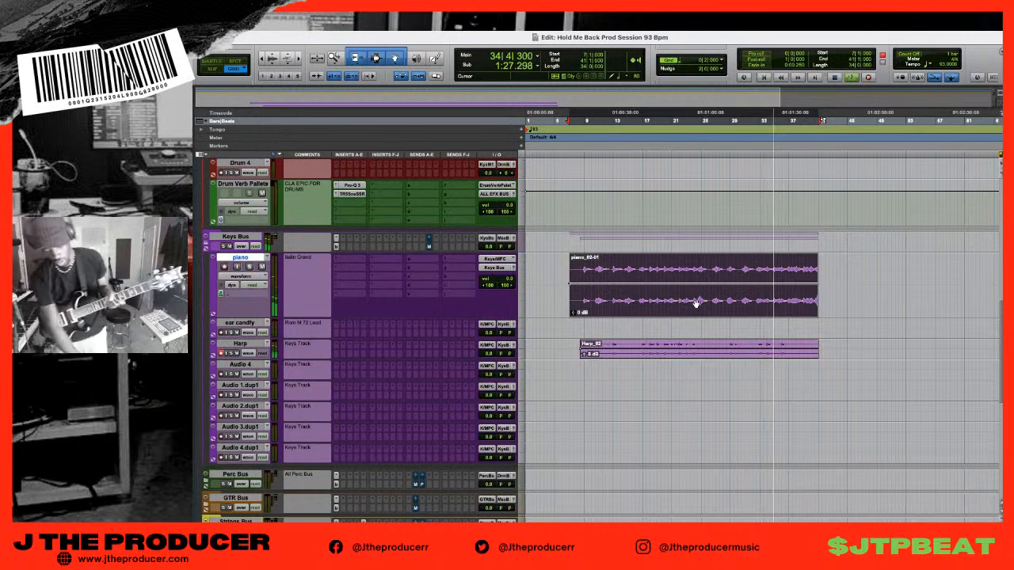
pyautogui.press('space')
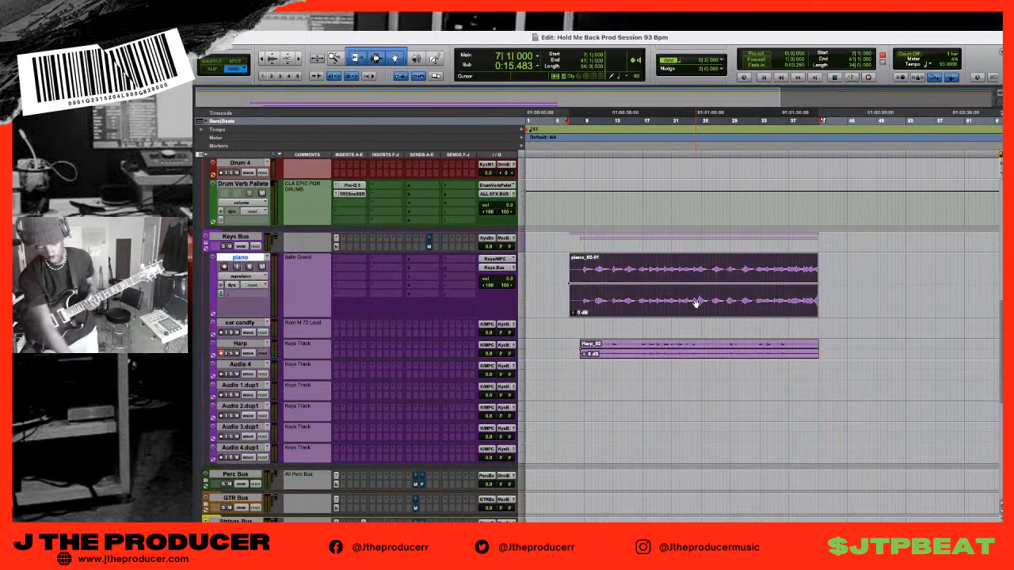
pyautogui.press('space')
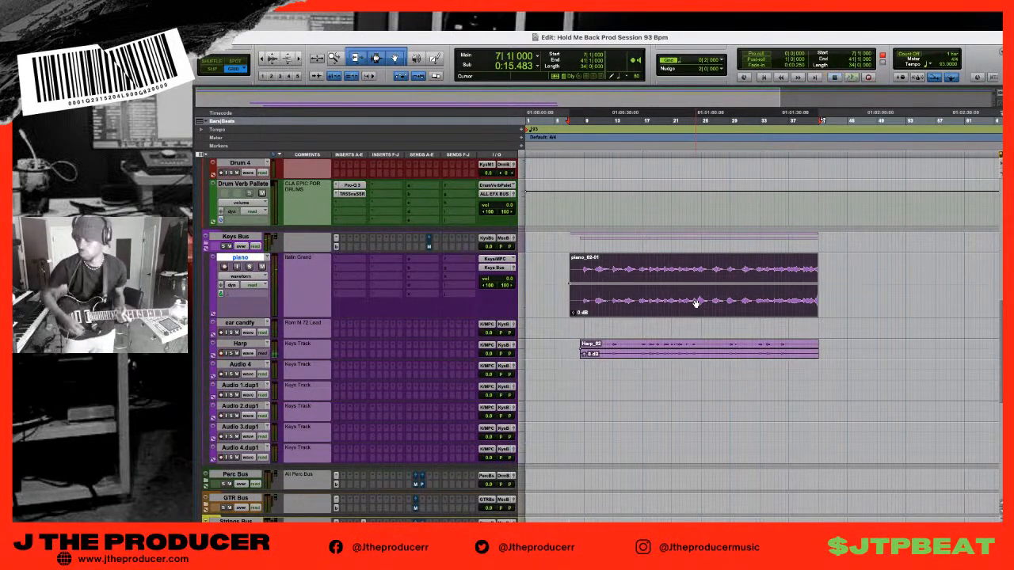
pyautogui.press('space')
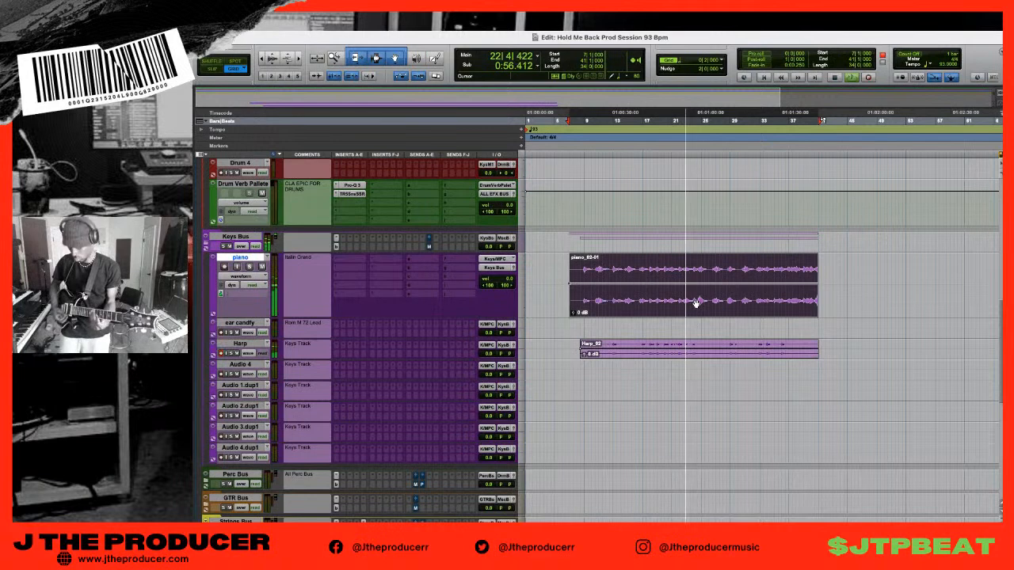
# - Stop playback and nudge the piano clip two bars earlier so that it starts at bar 5
pyautogui.press('space')
pyautogui.press('-')
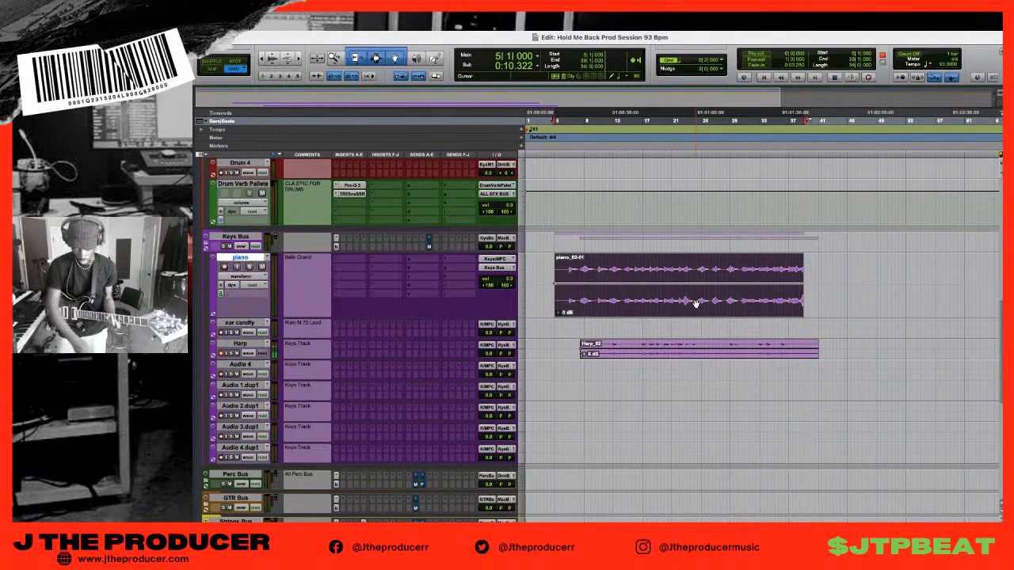
# - Try the piano clip another two bars earlier at bar 3 during playback, and nudge it back to bar 5
pyautogui.press('space')
pyautogui.press('-')
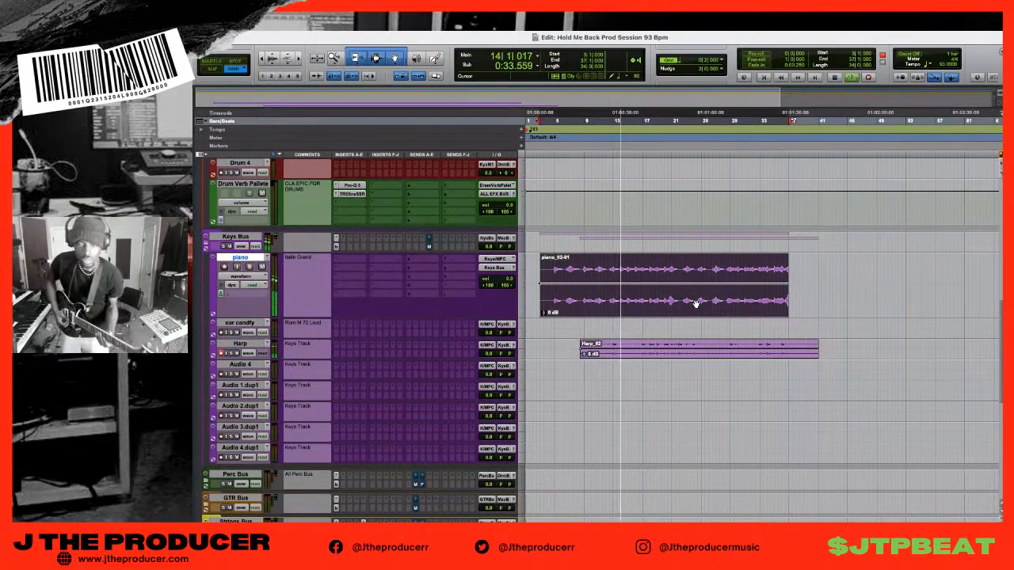
pyautogui.press('space')
pyautogui.press('KP_Add')
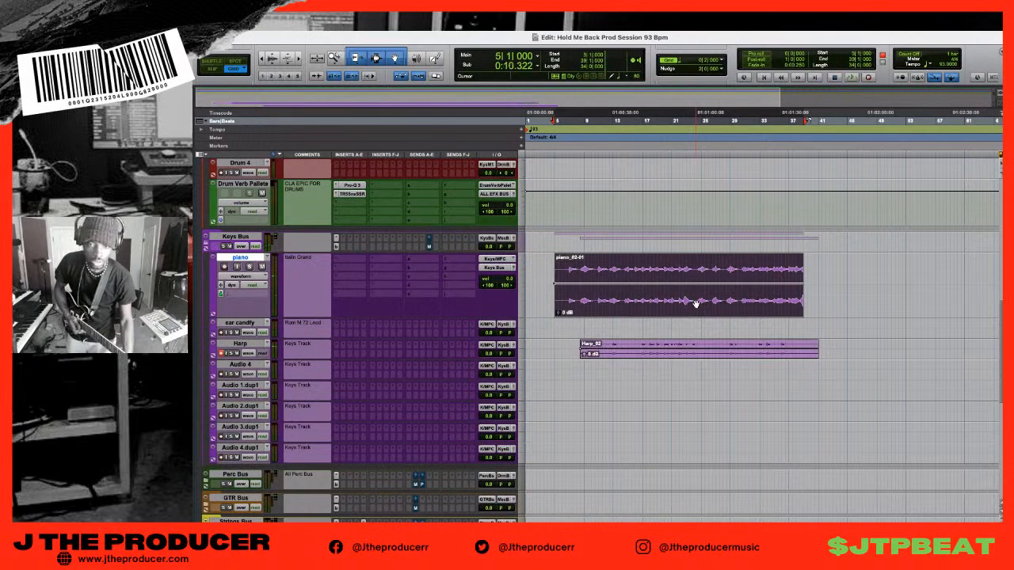
# - Play the arrangement from the start of the piano clip at bar 5, restarting once
pyautogui.press('space')
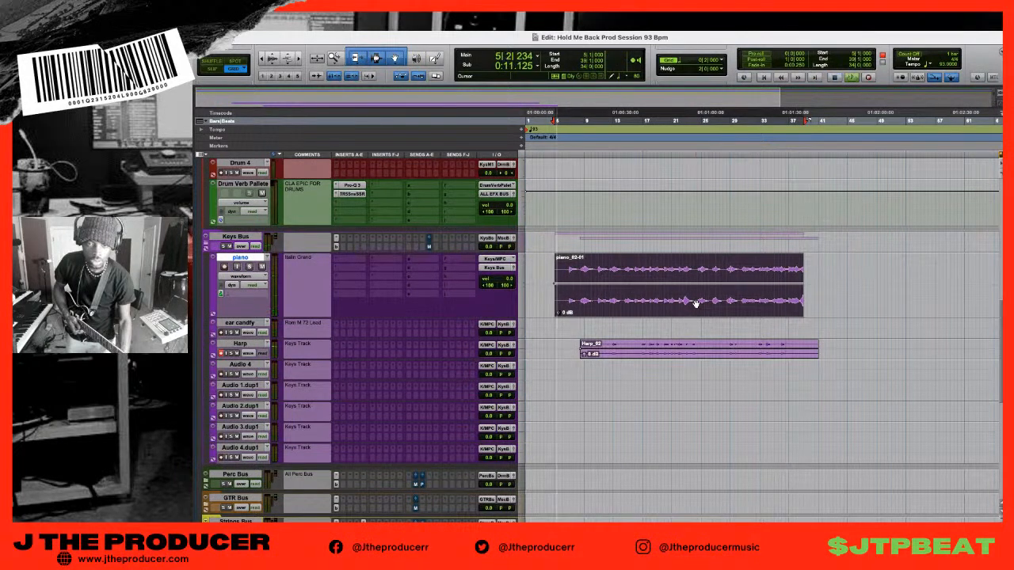
pyautogui.press('space')
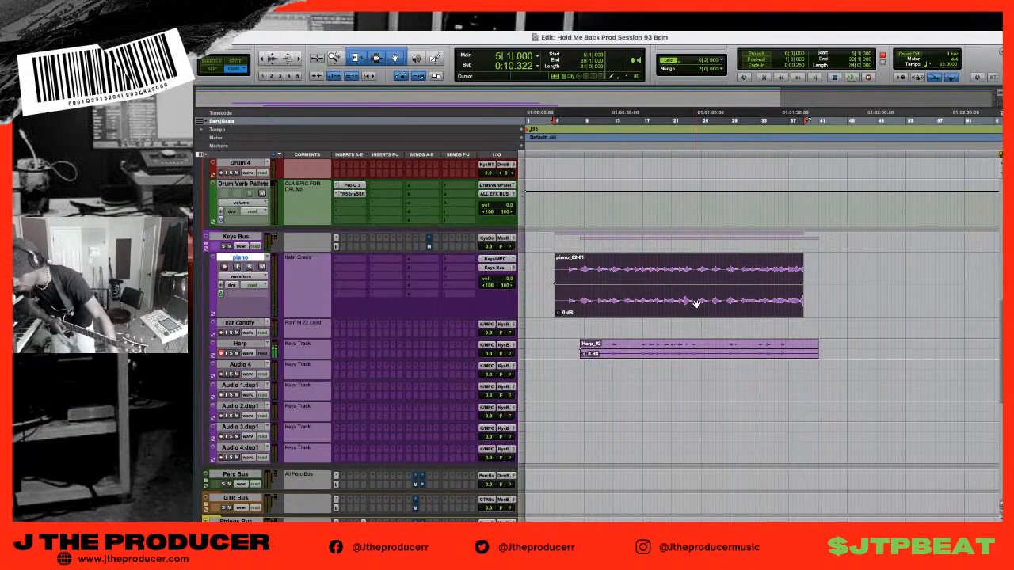
pyautogui.press('space')
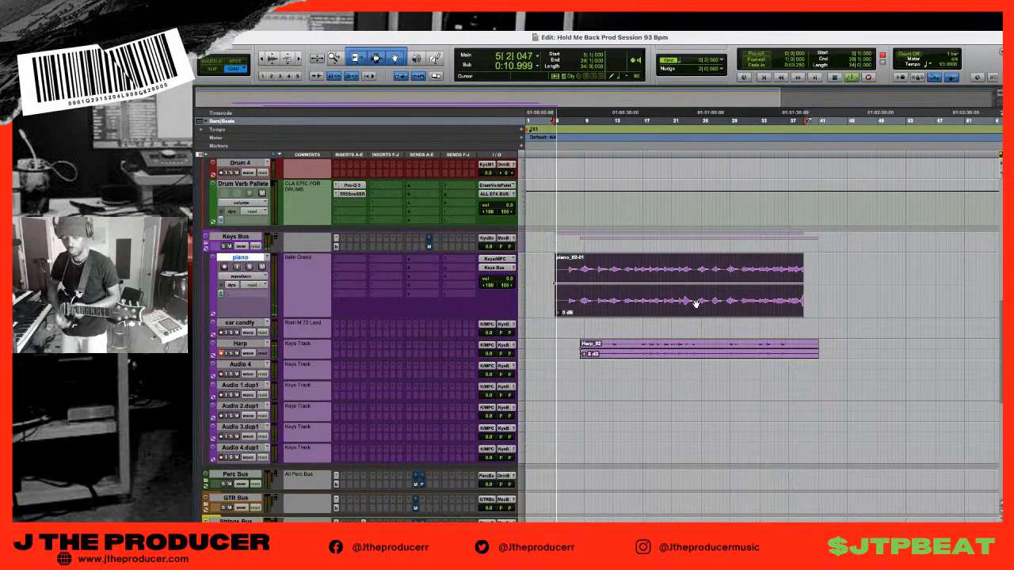
# - Stop playback, expand the GTR Bus folder, and select and record-arm the Gtr 1 track
pyautogui.press('space')
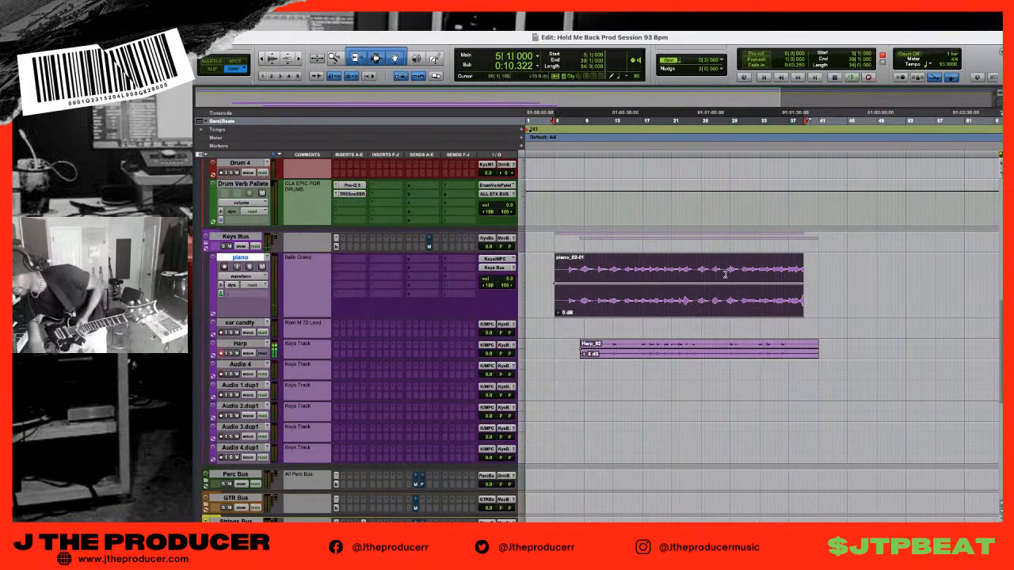
pyautogui.click(244, 500)
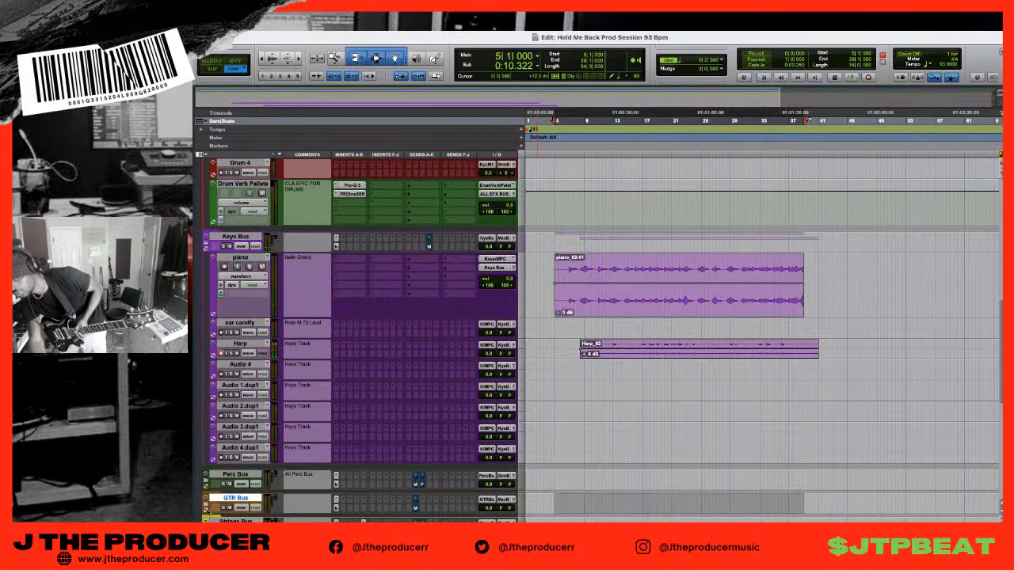
pyautogui.click(205, 505)
pyautogui.scroll(-5, 285, 421)
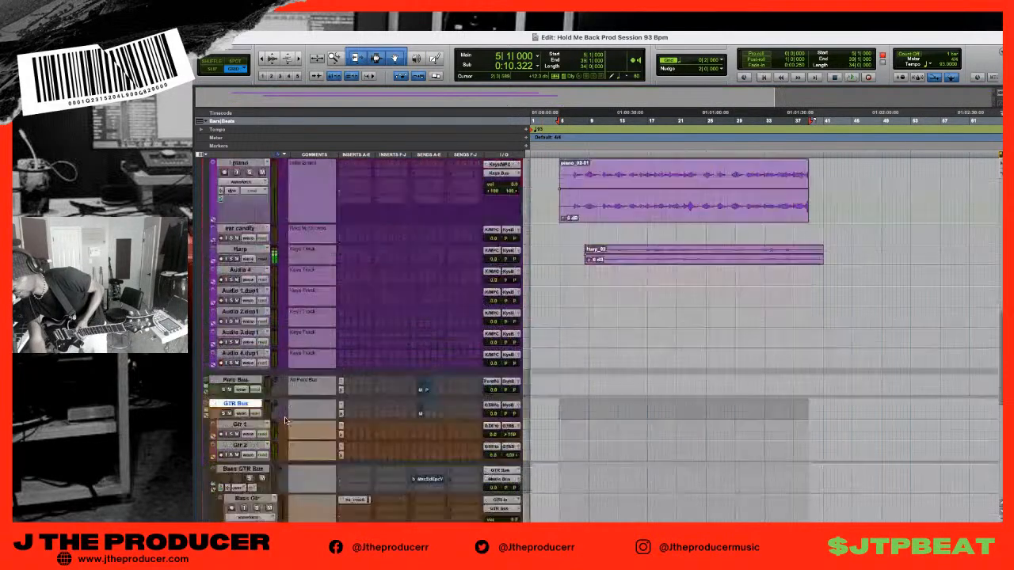
pyautogui.click(247, 331)
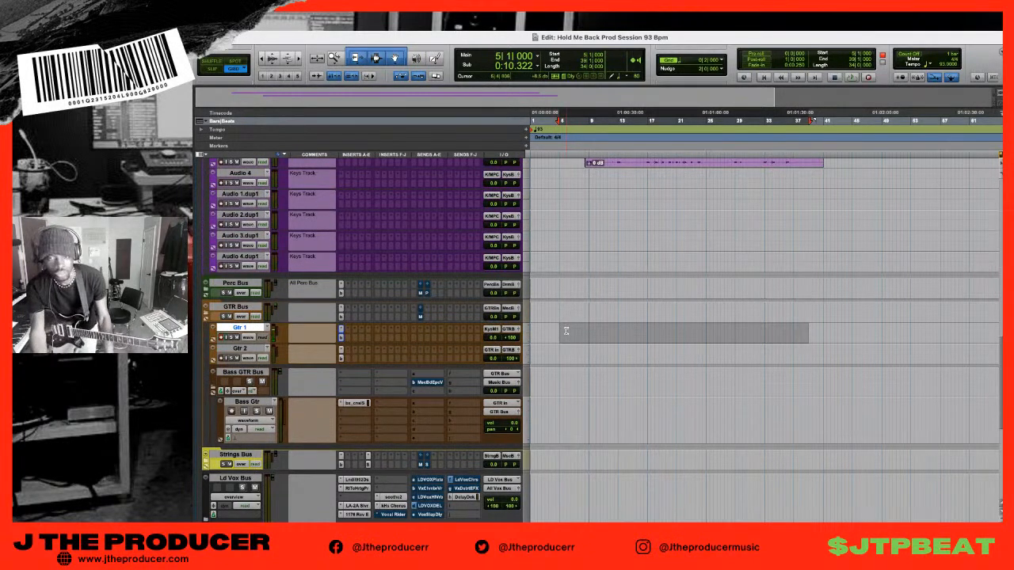
# - Place the playback start at bar 8 beat 3 on the Gtr 1 track and play the arrangement from there
pyautogui.press('space')
pyautogui.click(578, 329)
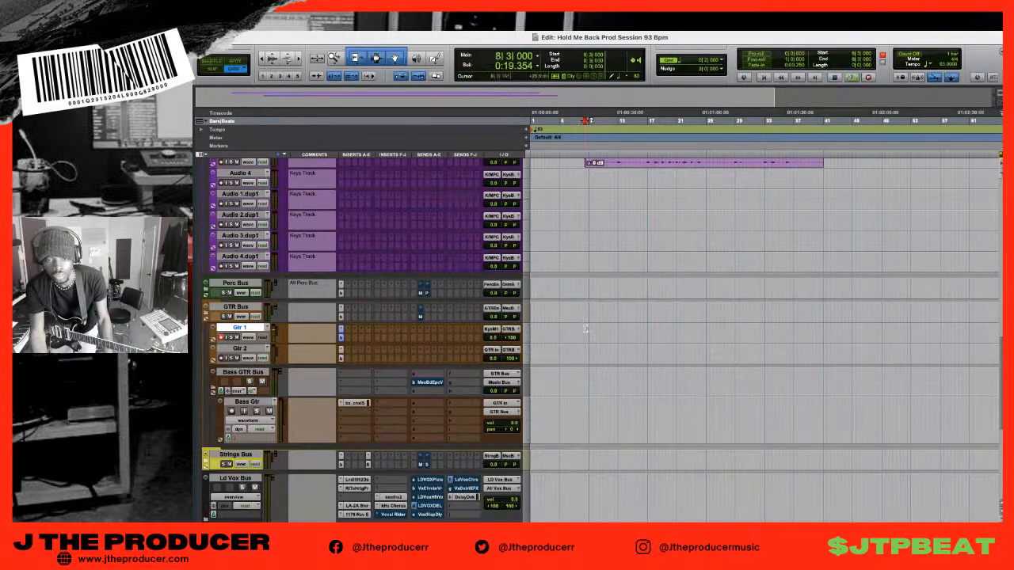
pyautogui.click(585, 330)
pyautogui.press('space')
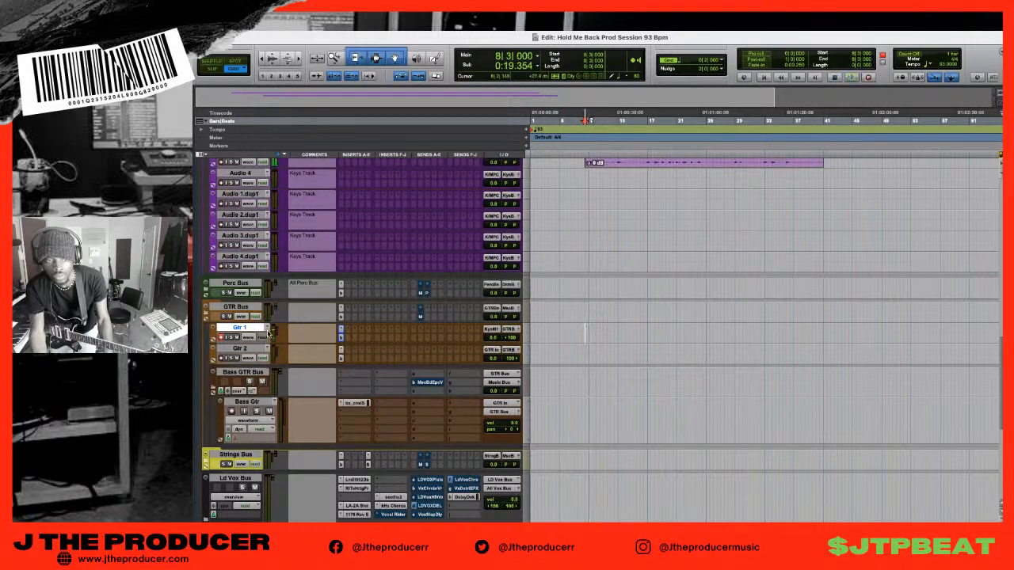
pyautogui.scroll(5, 268, 335)
pyautogui.scroll(-2, 268, 335)
pyautogui.press('space')
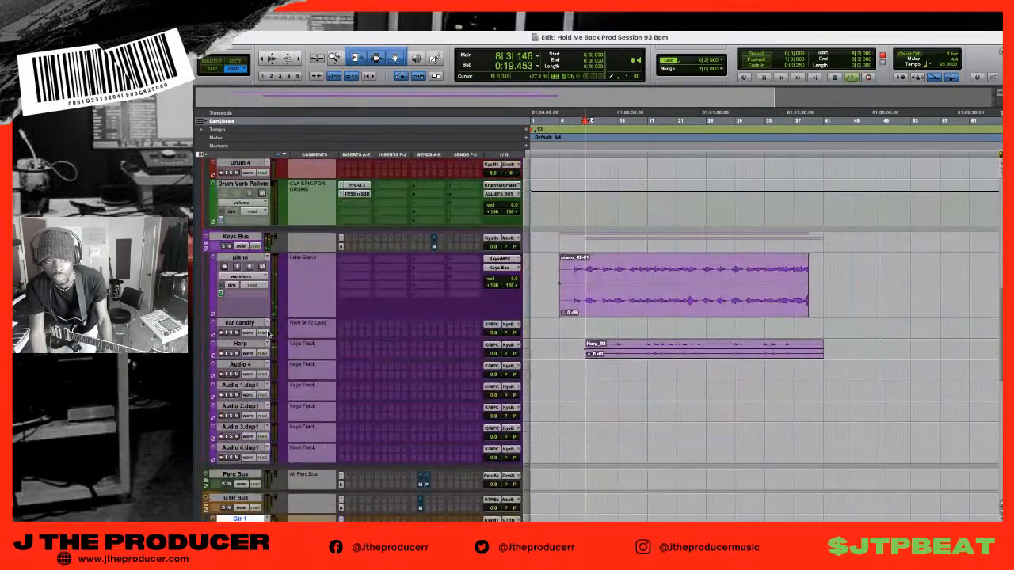
pyautogui.press('space')
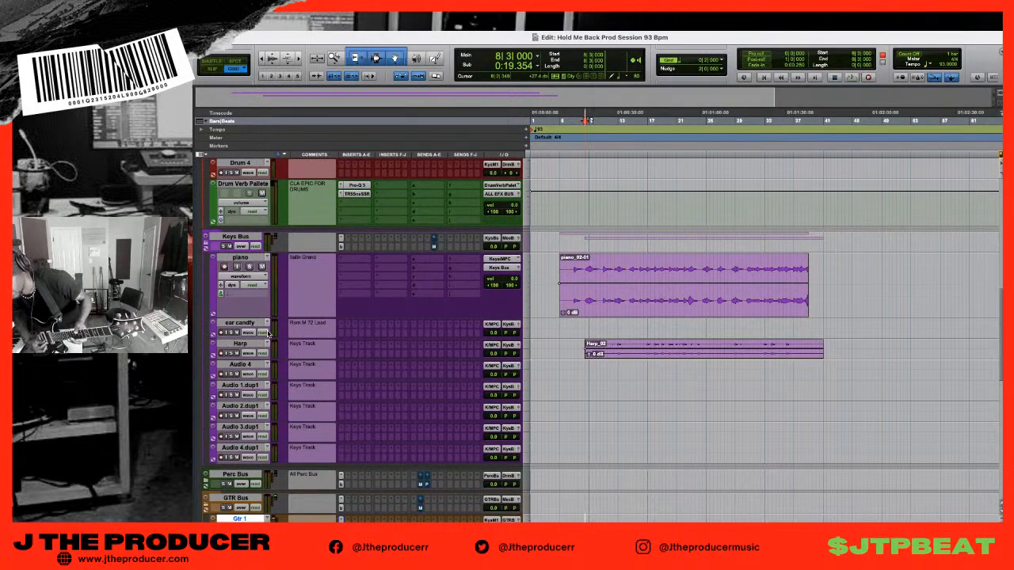
# - Play the arrangement again from bar 8 beat 3 and review the guitar and keys tracks
pyautogui.scroll(-5, 268, 334)
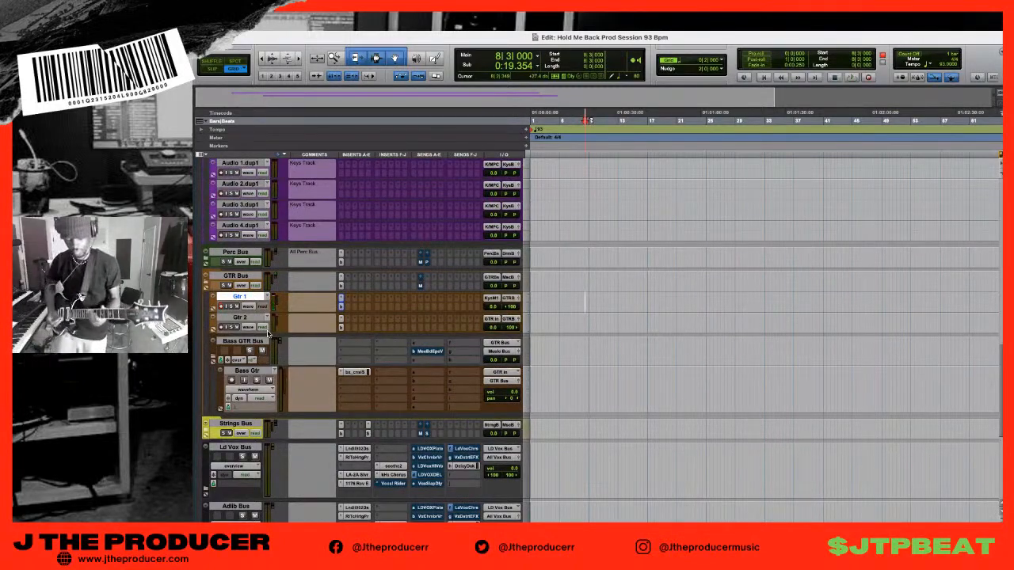
pyautogui.press('space')
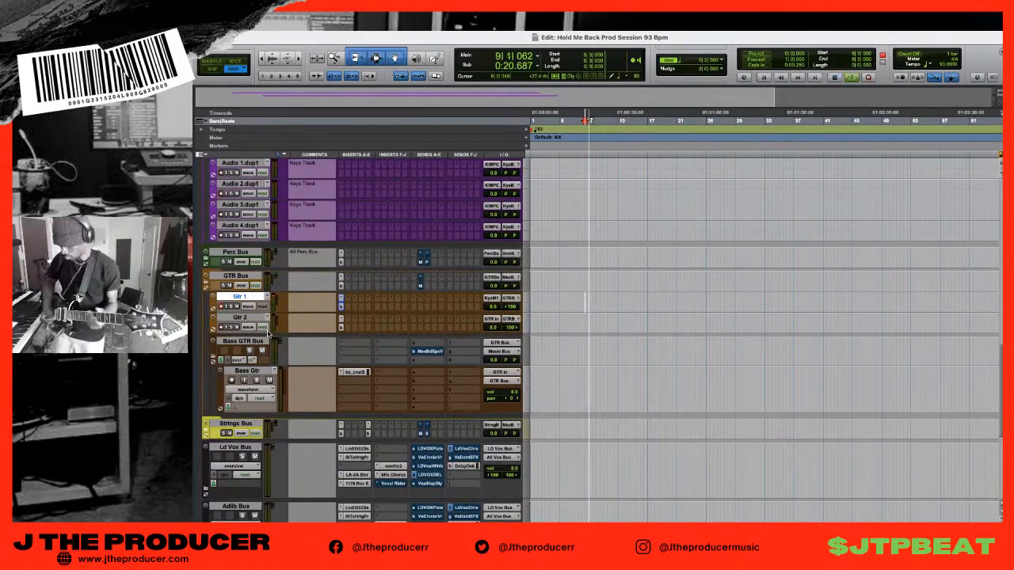
pyautogui.scroll(10, 268, 334)
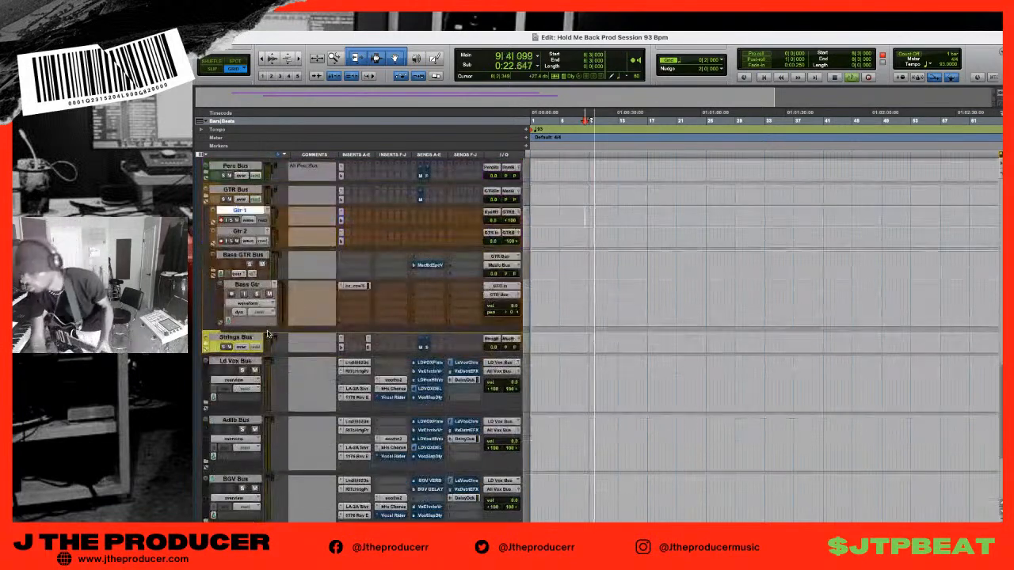
pyautogui.scroll(3, 268, 335)
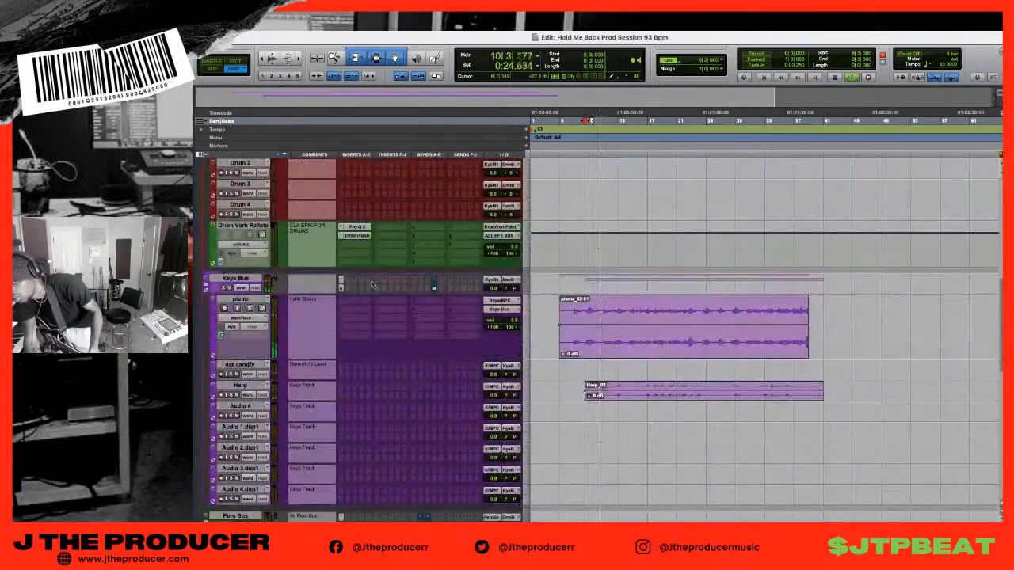
pyautogui.press('space')
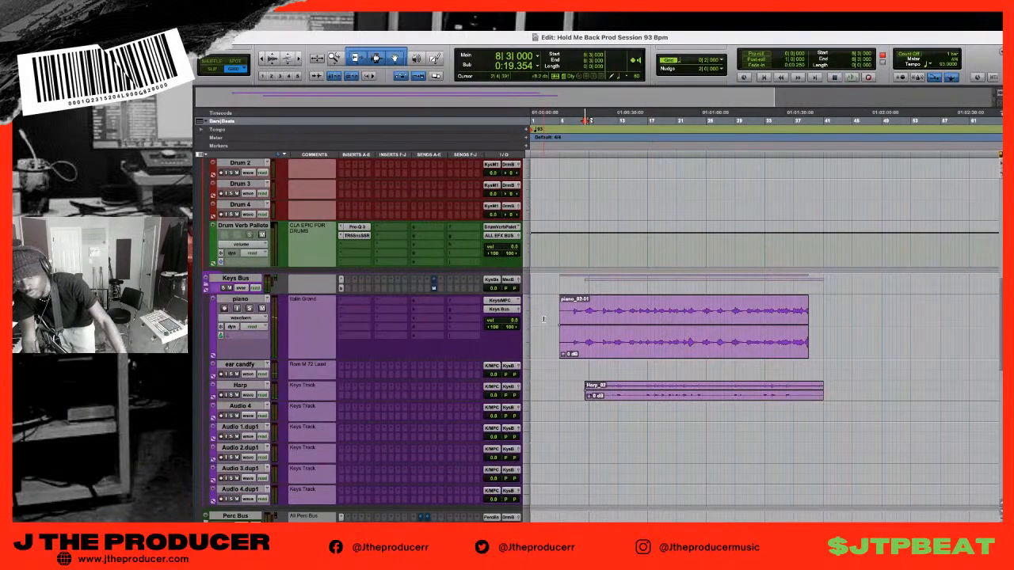
# - Undo the piano clip's move to bar 5, check playback from bar 8 beat 3, and place the start point at bar 7
pyautogui.press('super+z')
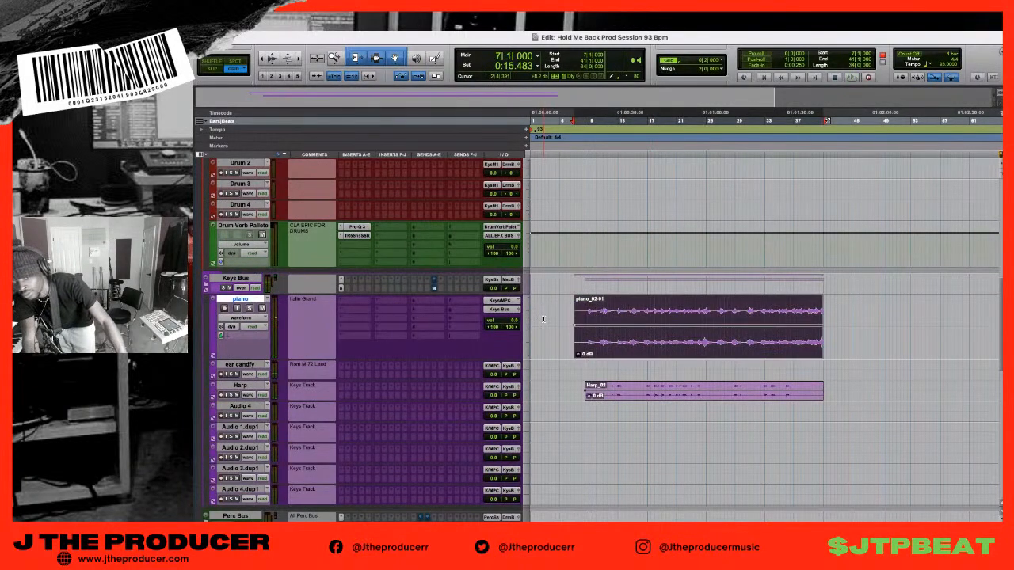
pyautogui.click(586, 311)
pyautogui.press('space')
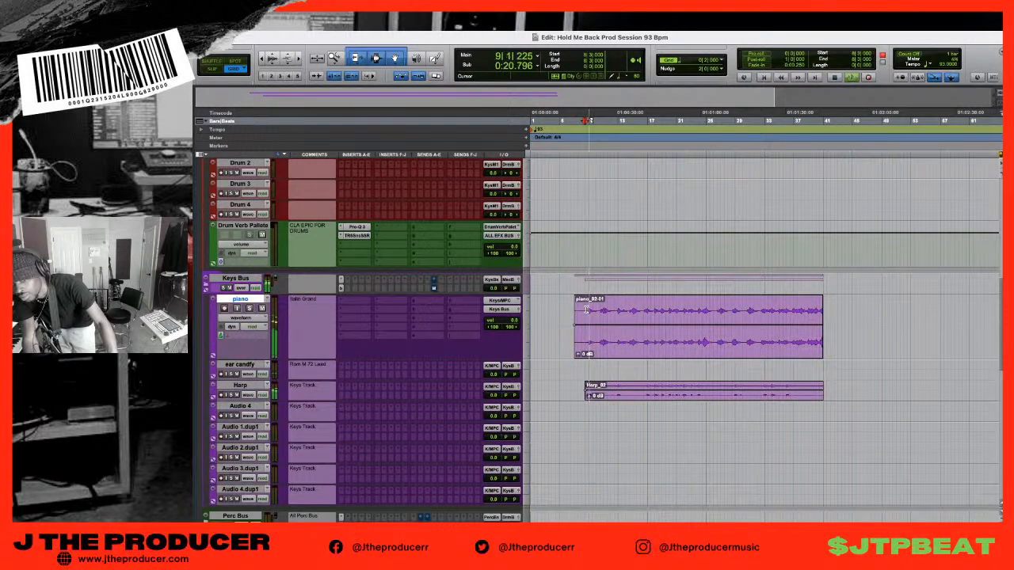
pyautogui.press('space')
pyautogui.click(575, 367)
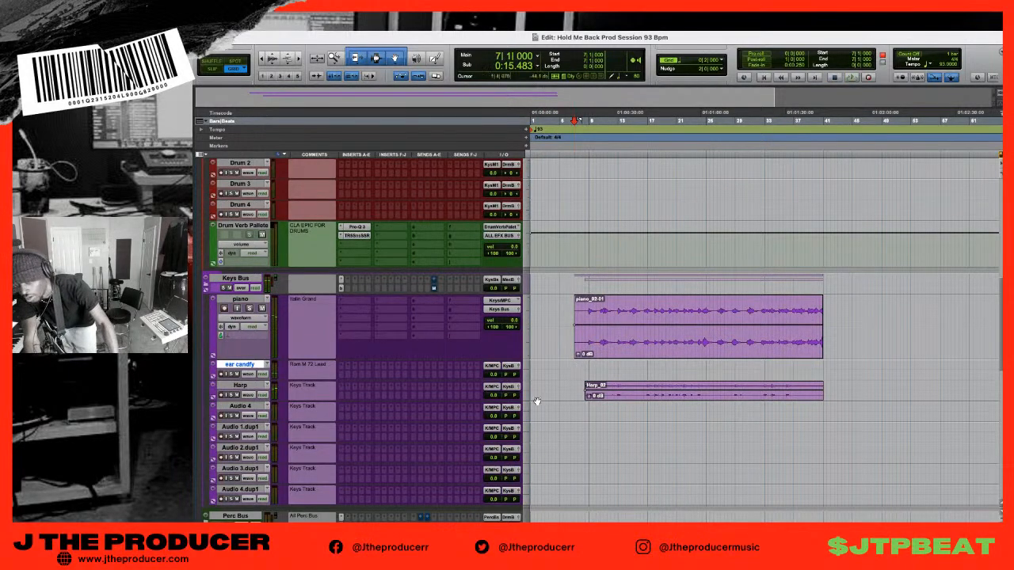
# - Record a first guitar take on Gtr 1 with the start point at bar 7, enlarging the track during recording
pyautogui.scroll(-5, 540, 400)
pyautogui.scroll(-2, 539, 400)
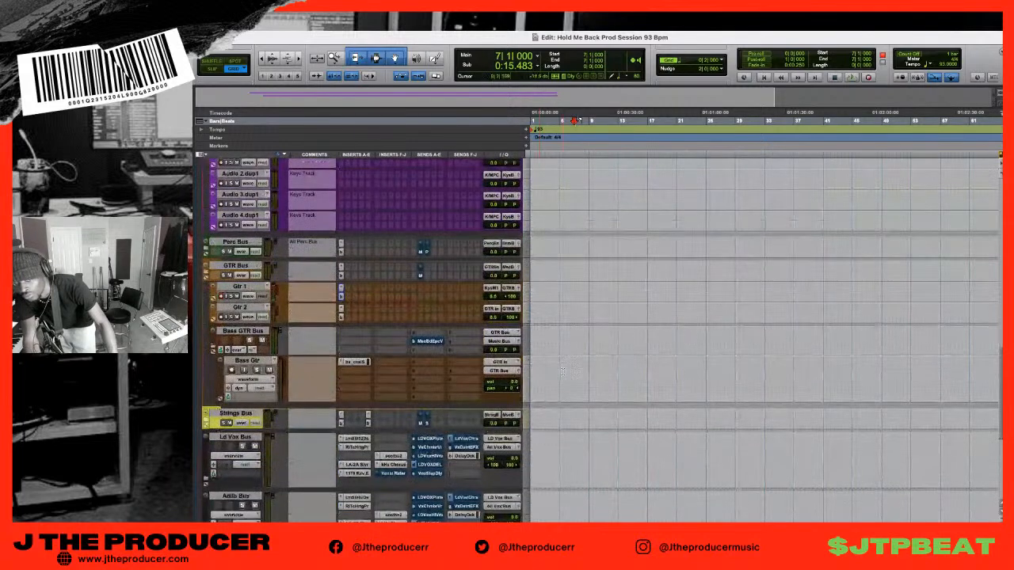
pyautogui.press('space')
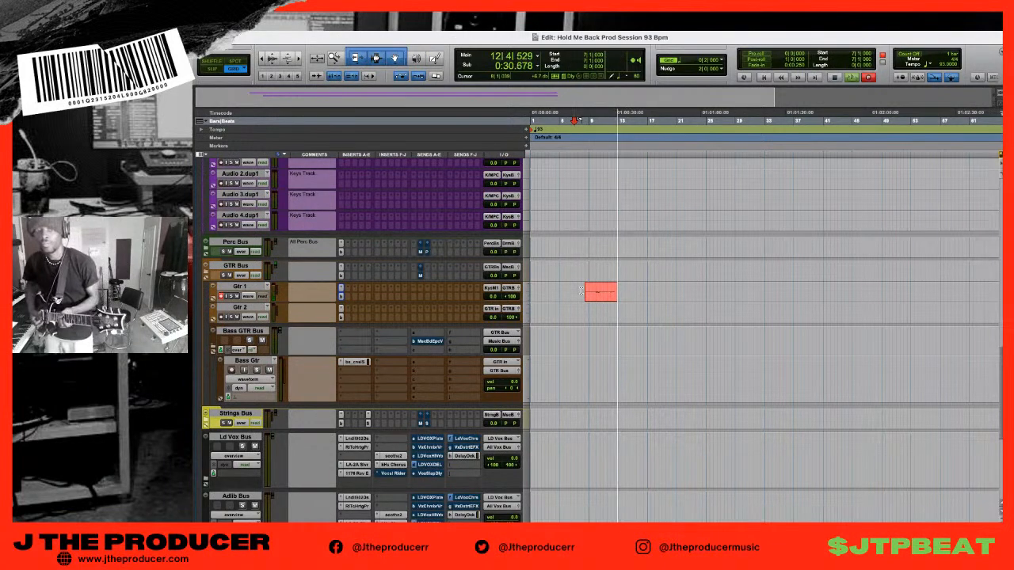
pyautogui.scroll(5, 582, 292)
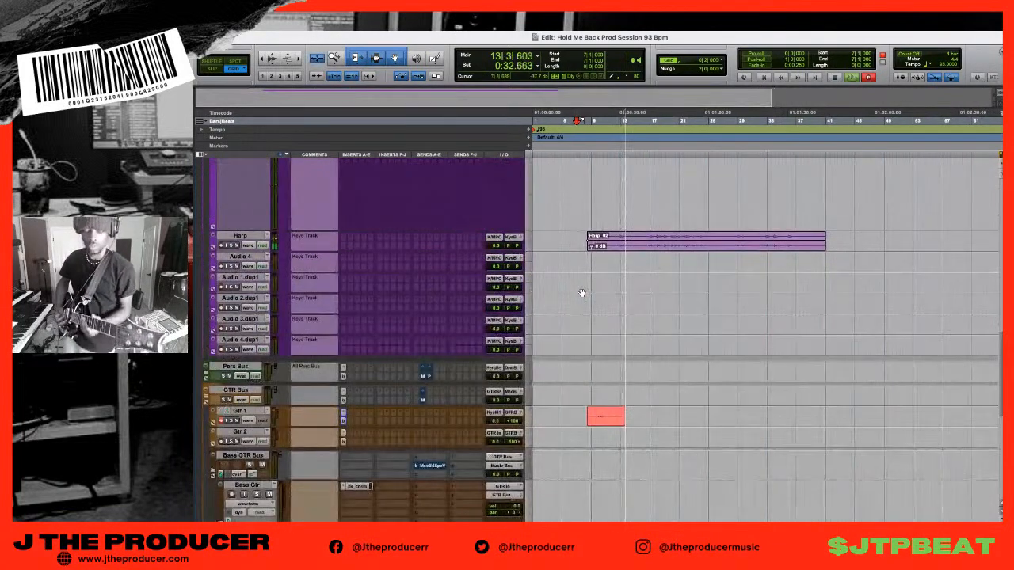
pyautogui.scroll(-5, 581, 292)
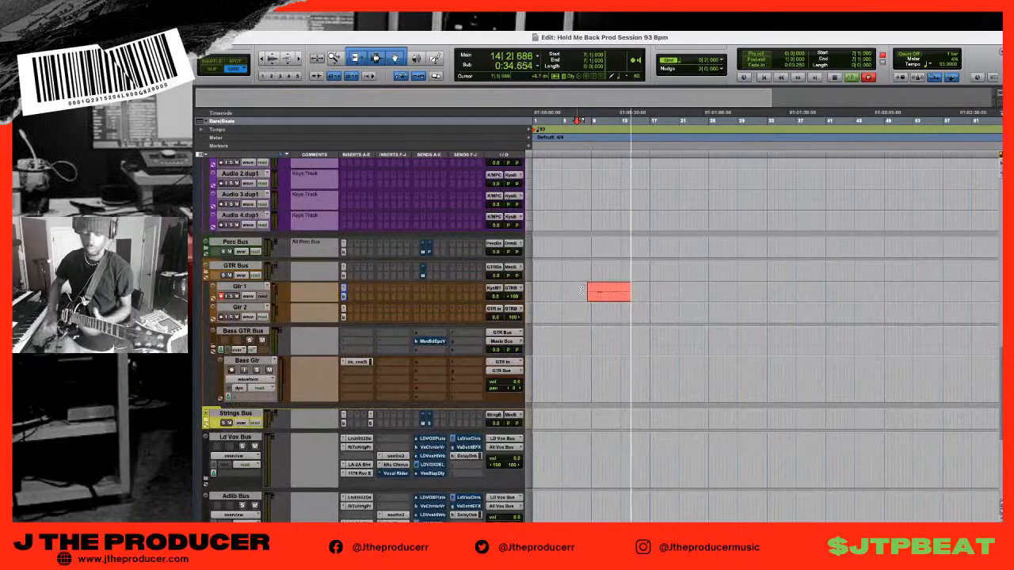
pyautogui.click(250, 287)
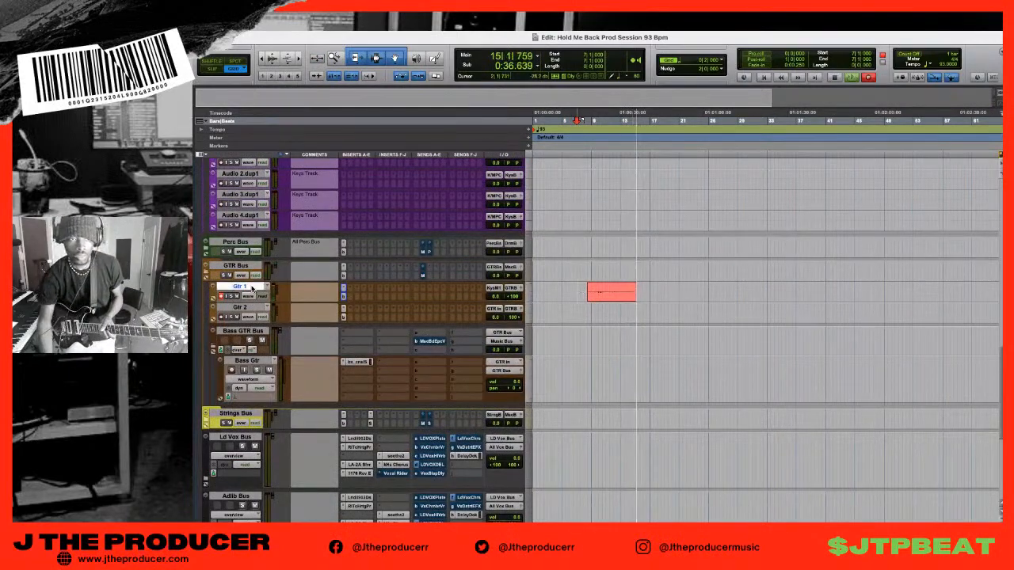
pyautogui.press('e')
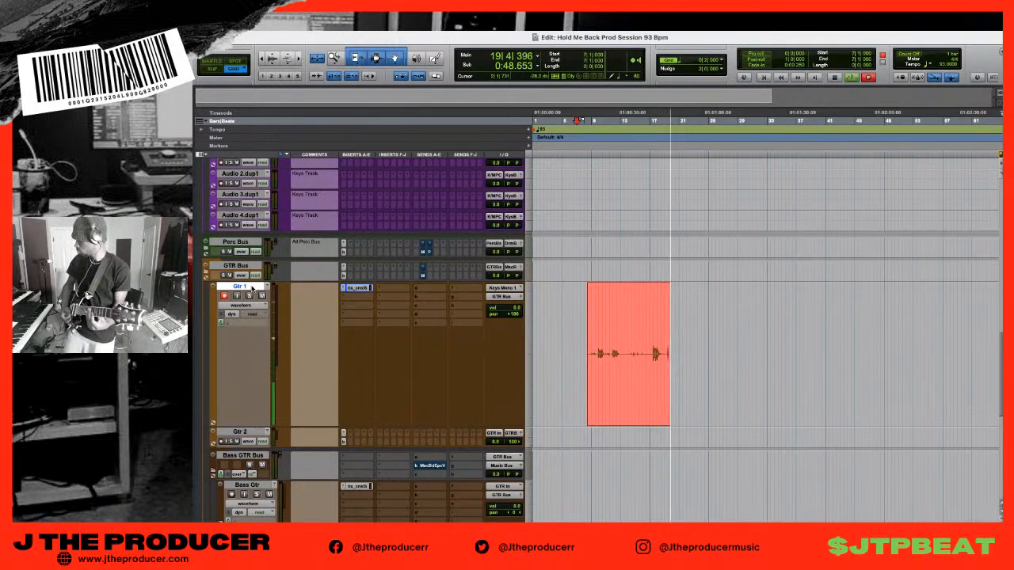
pyautogui.press('space')
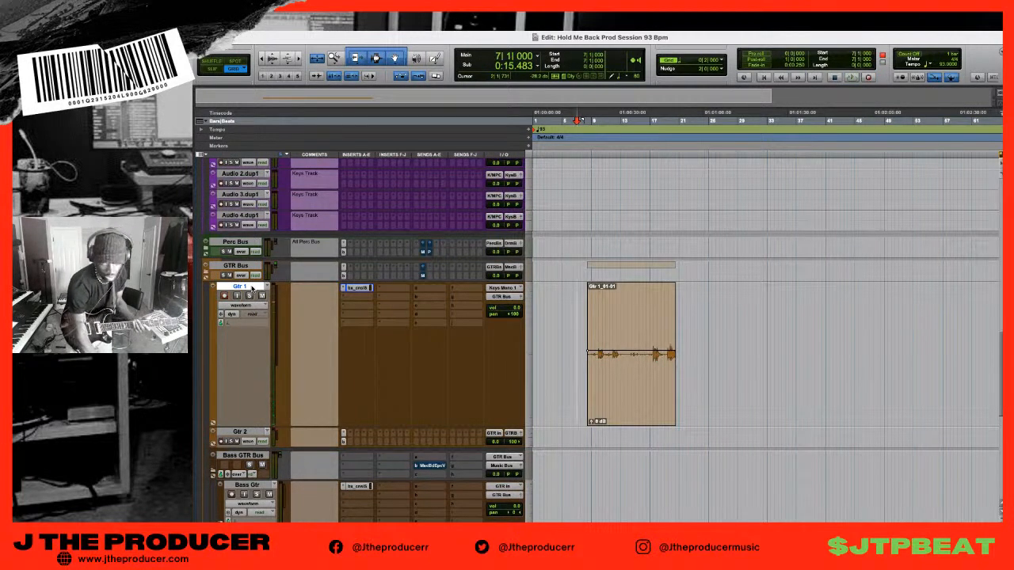
# - Record a new guitar take over the first one on Gtr 1 from bar 7 to about bar 25, and play it back
pyautogui.hotkey('ctrl', 'space')
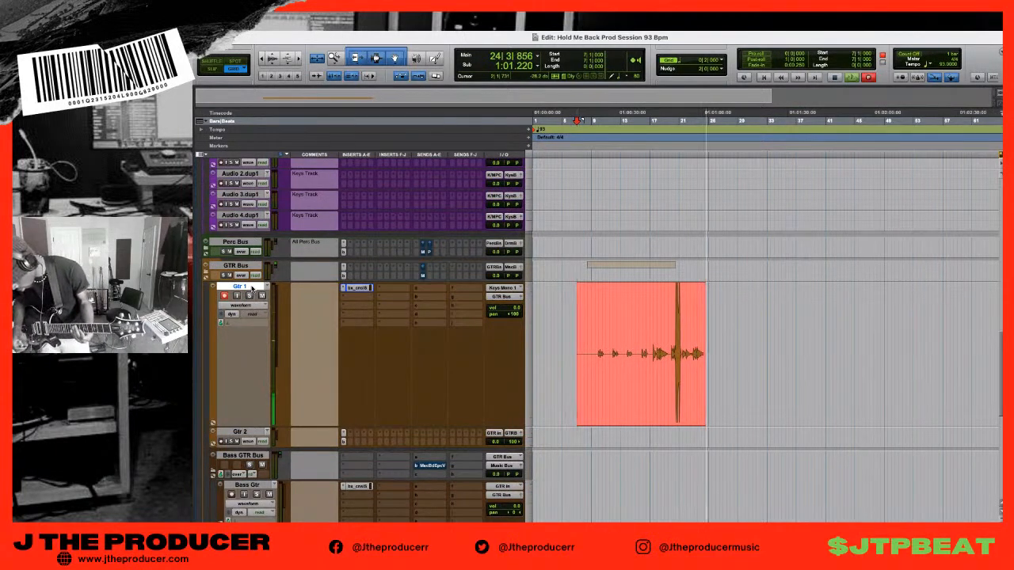
pyautogui.press('space')
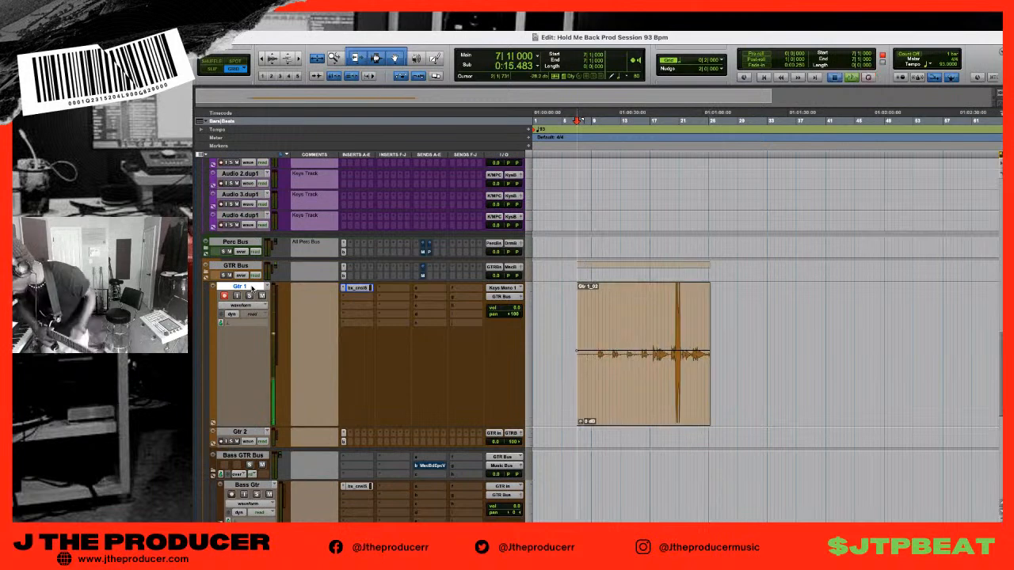
pyautogui.press('space')
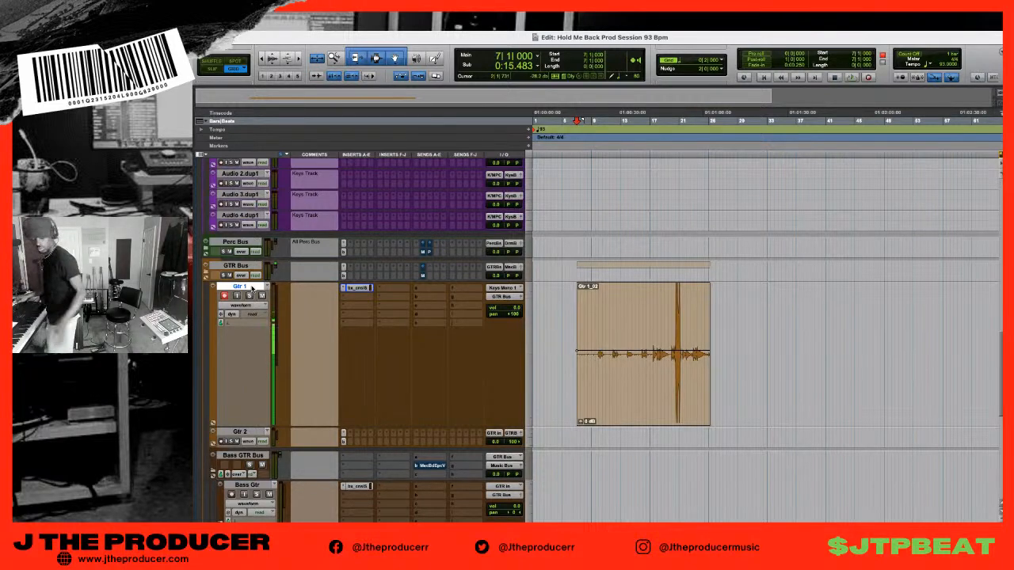
pyautogui.press('space')
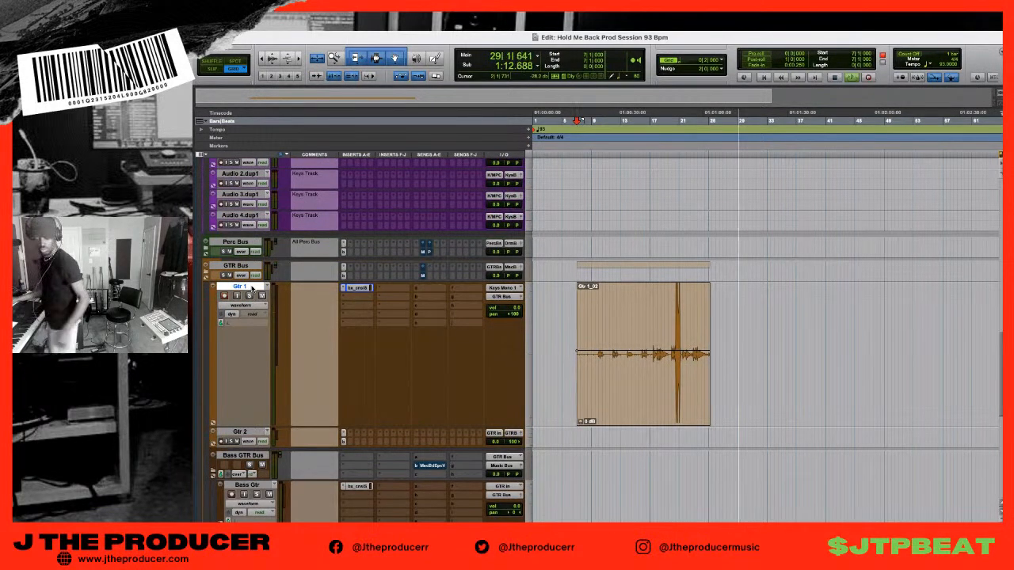
pyautogui.press('space')
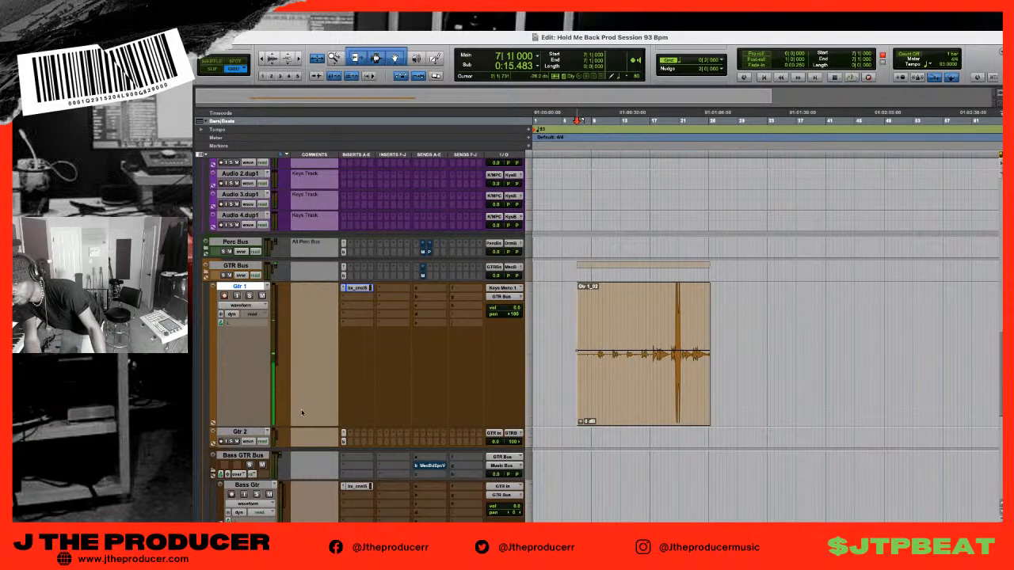
# - Rename the Audio 4 track as synth bass with the comment Bank 2 Preset 4 and record a bass part from bar 7
pyautogui.scroll(5, 238, 269)
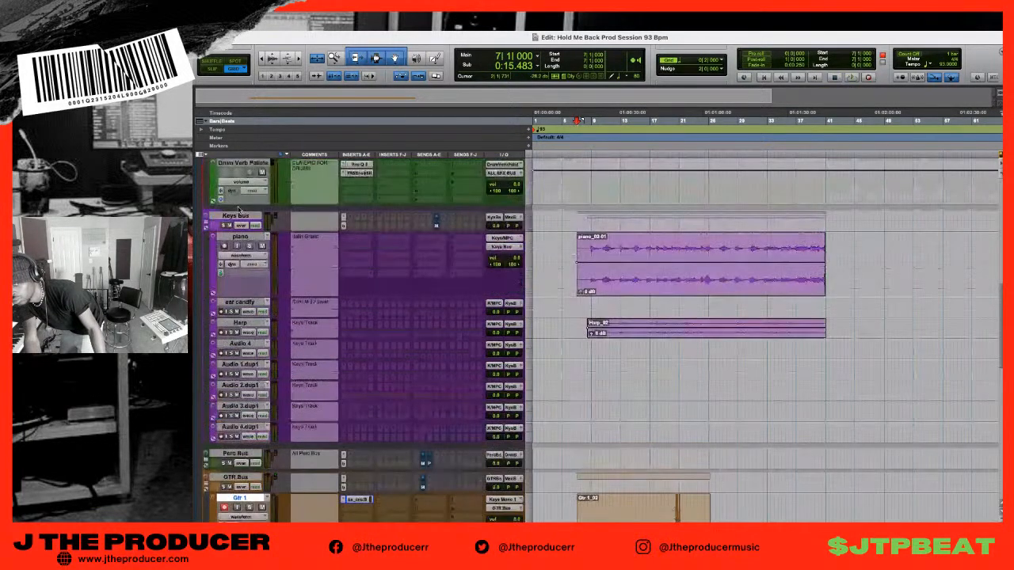
pyautogui.click(241, 345)
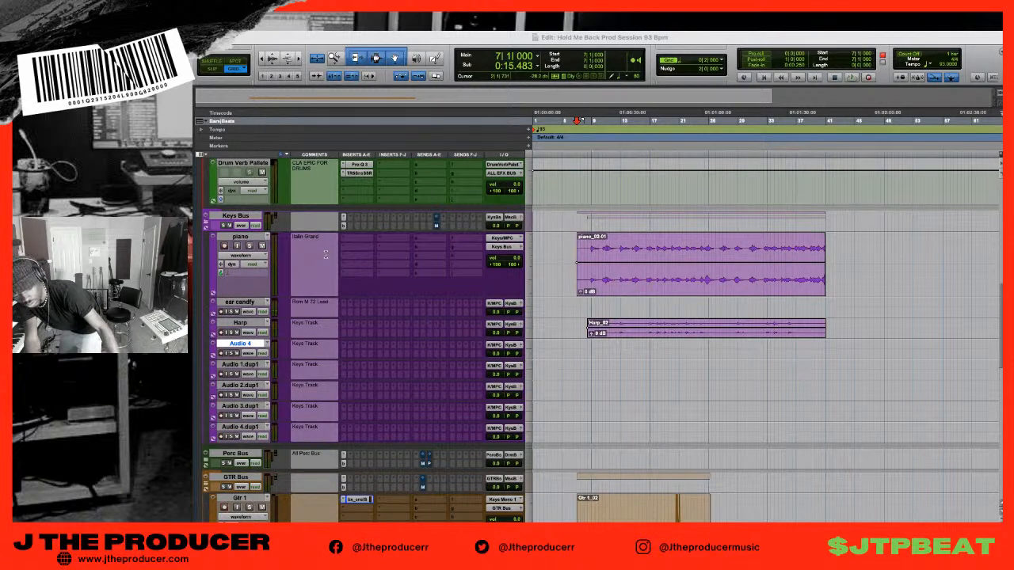
pyautogui.write('synth bass')
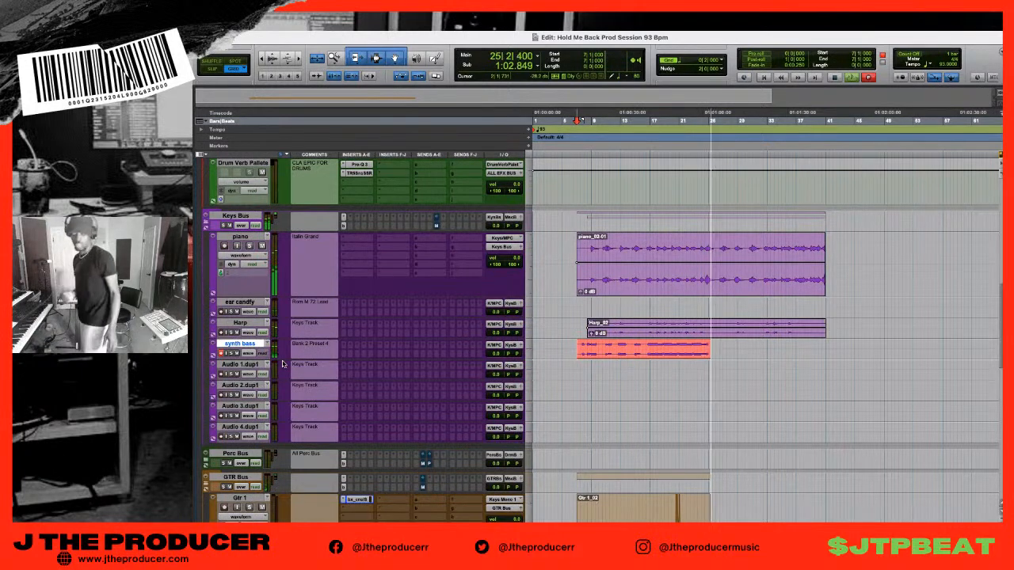
pyautogui.press('space')
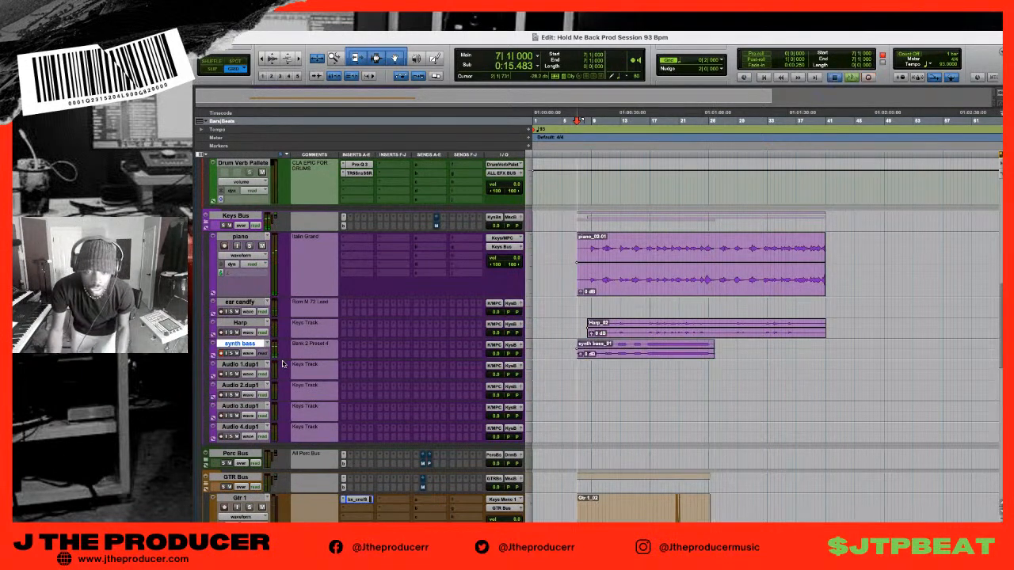
# - Delete the synth bass clip's opening from bar 7 to bar 8 beat 3, and extend the remaining clip's start to about bar 8
pyautogui.scroll(-5, 282, 361)
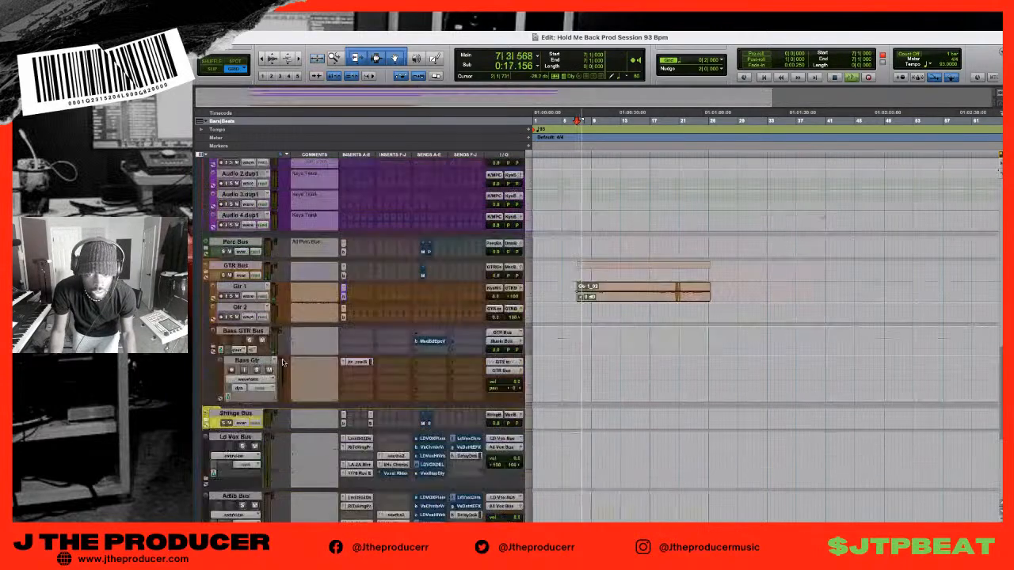
pyautogui.scroll(3, 282, 361)
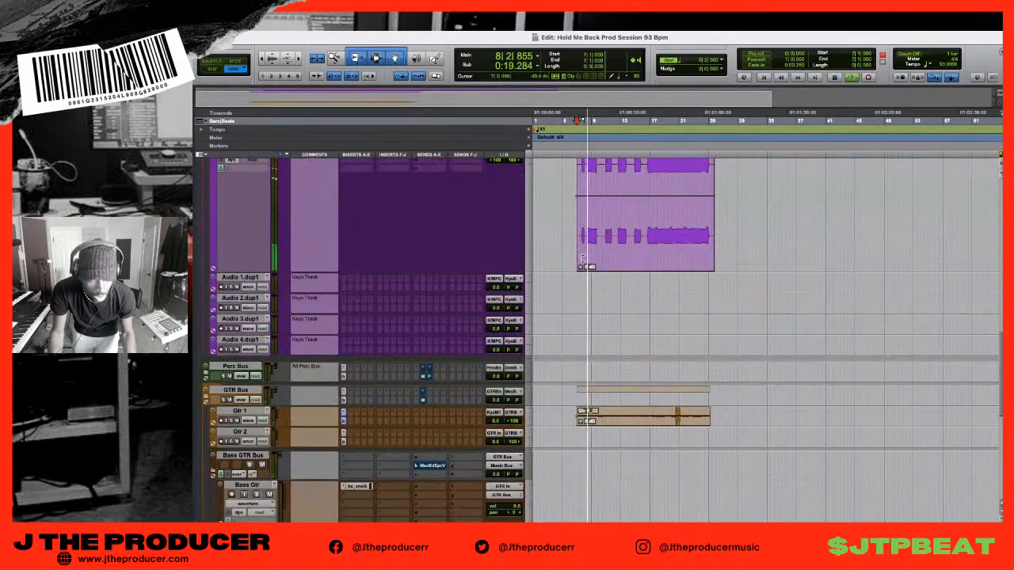
pyautogui.press('super+bracketright')
pyautogui.press('super+bracketright')
pyautogui.scroll(2, 673, 238)
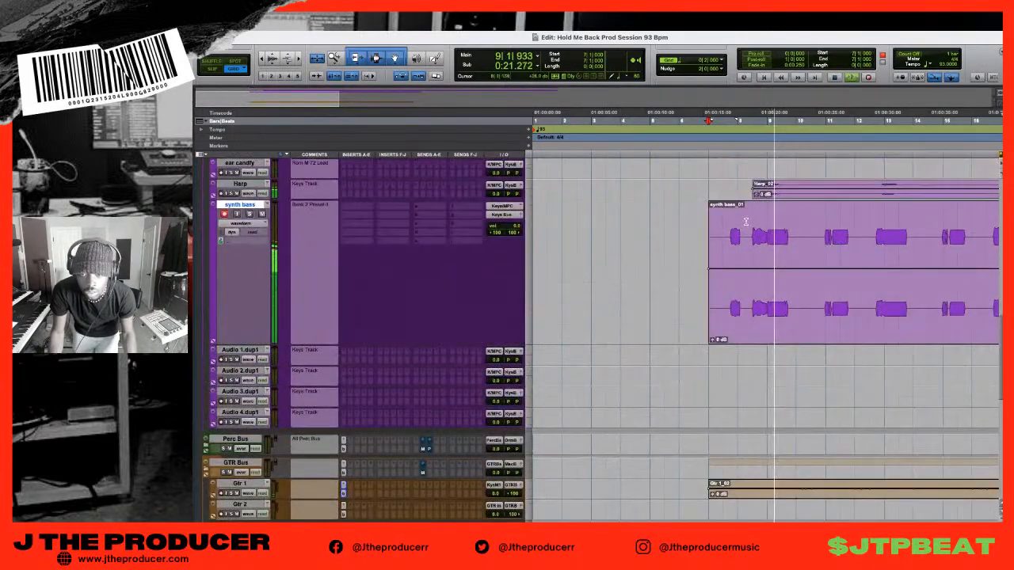
pyautogui.click(743, 294)
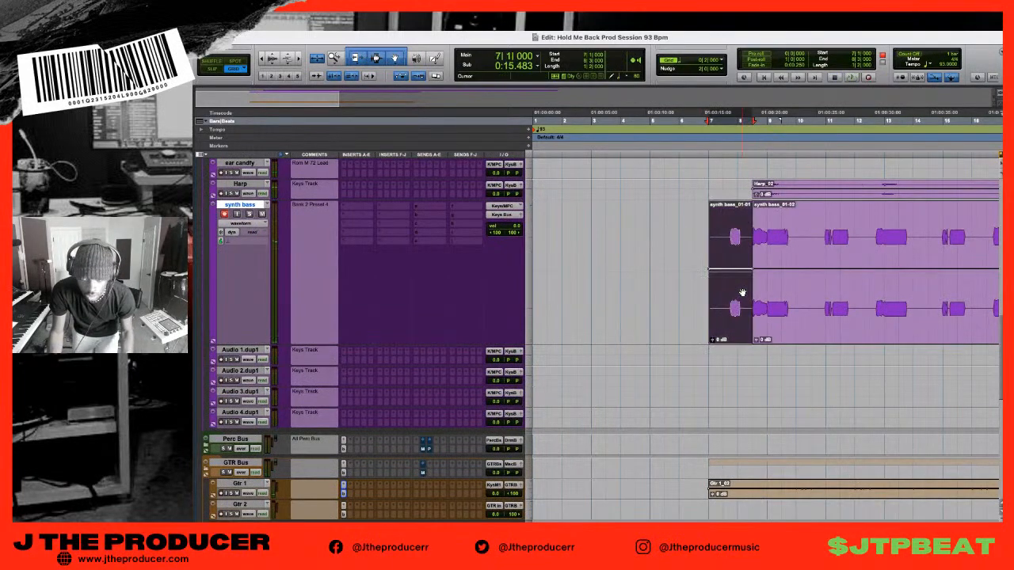
pyautogui.press('Delete')
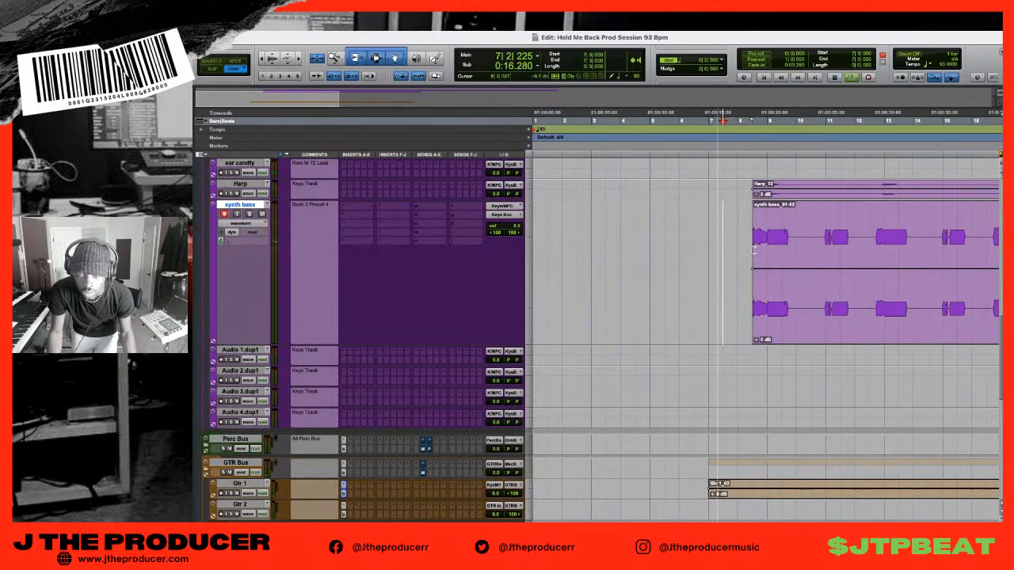
pyautogui.moveTo(753, 250); pyautogui.dragTo(743, 247)
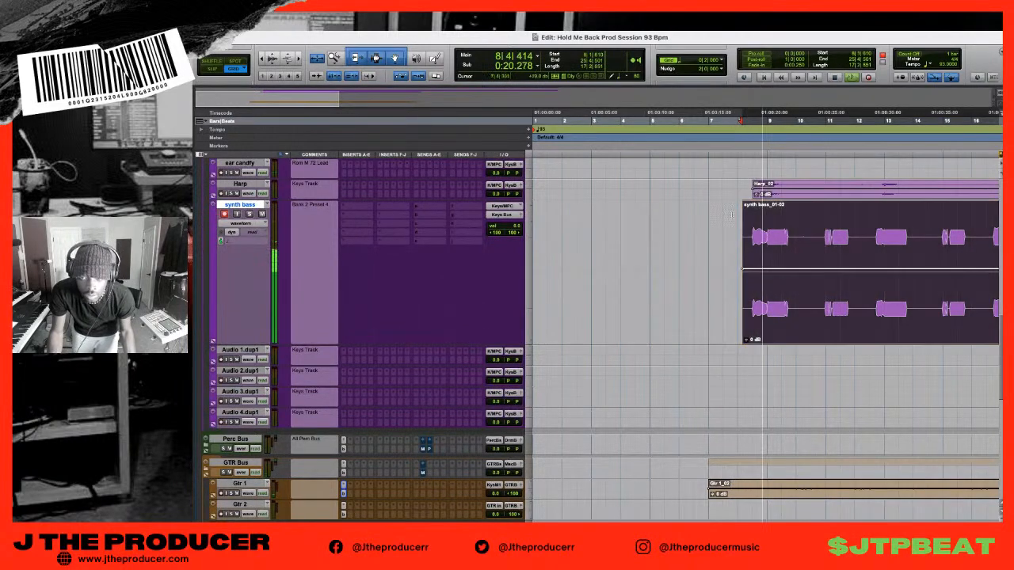
# - Disarm the synth bass track, lower its volume to -4.0 dB, and check the level in playback
pyautogui.press('r')
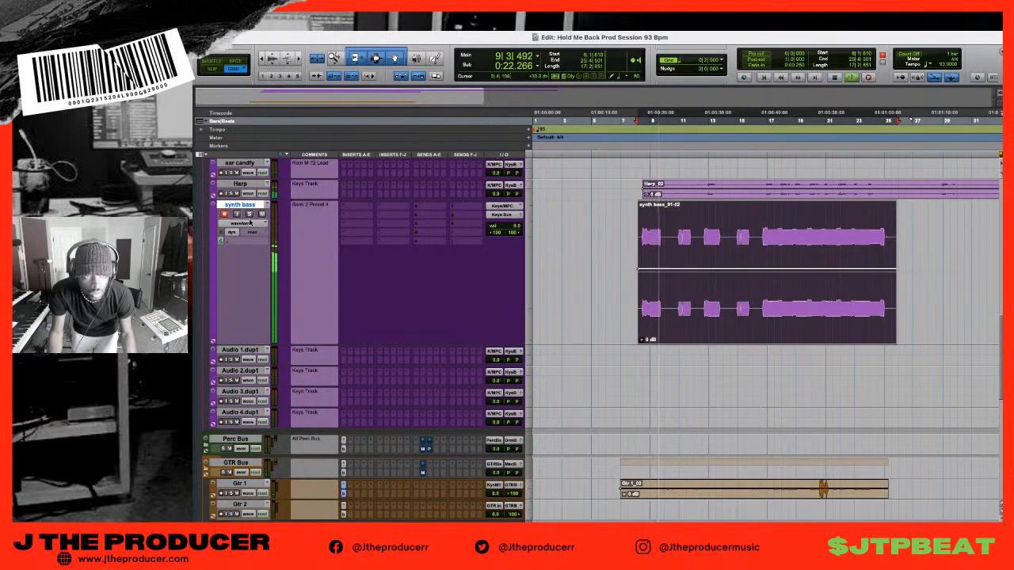
pyautogui.press('space')
pyautogui.click(224, 214)
pyautogui.press('space')
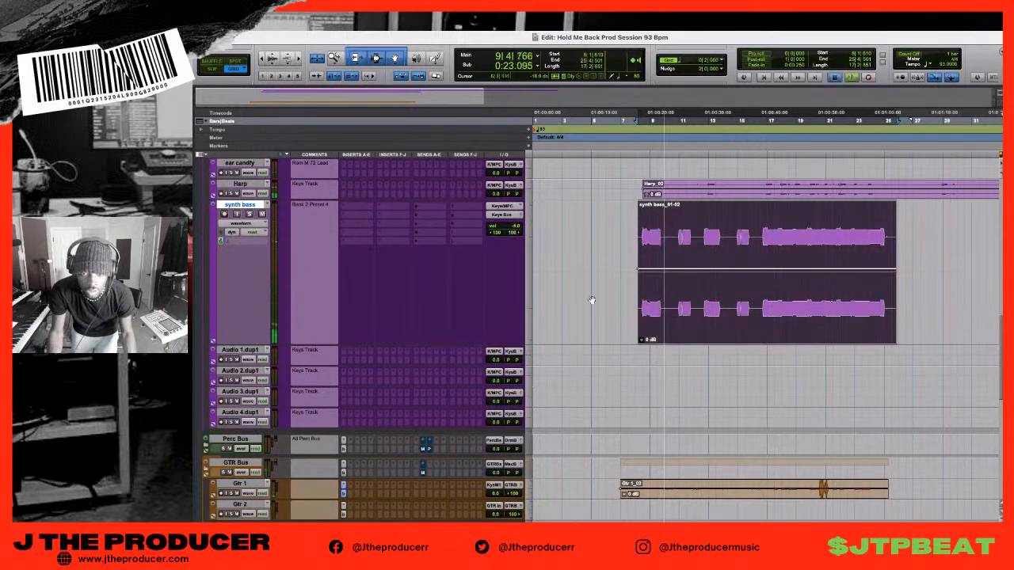
# - Record a new synth bass take over the old one from bar 8 to about bar 41, and play it back
pyautogui.click(632, 264)
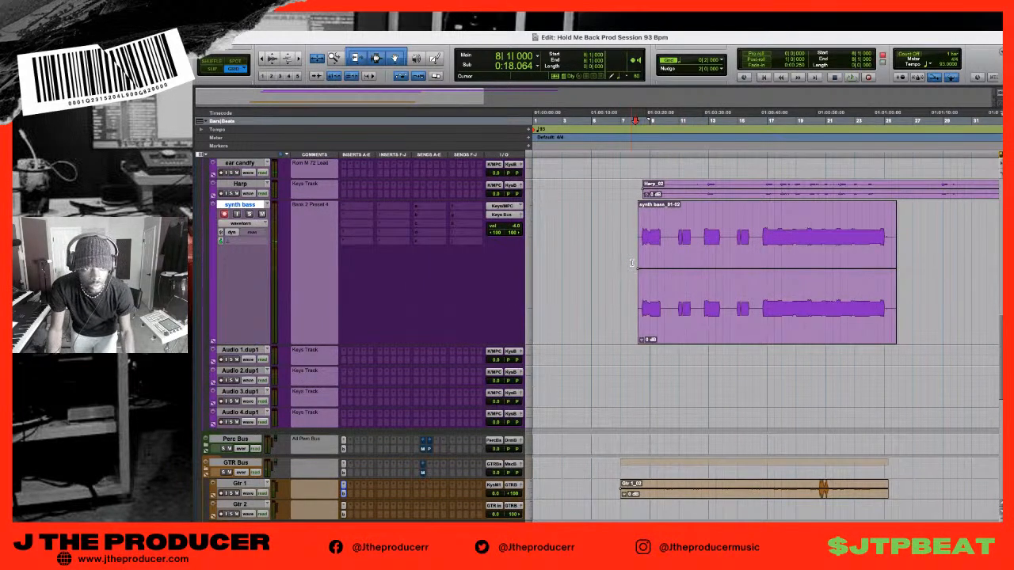
pyautogui.press('space')
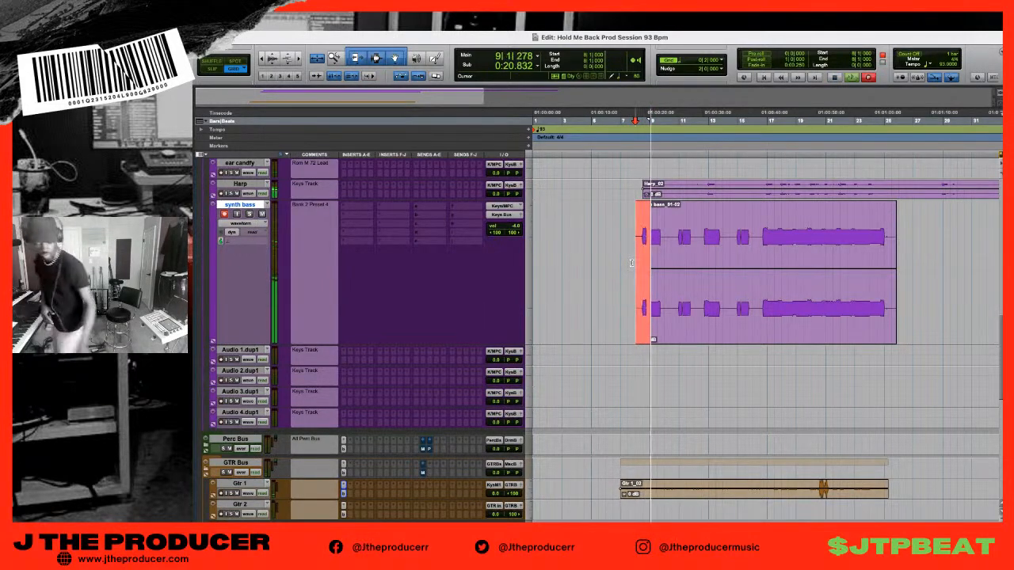
pyautogui.press('space')
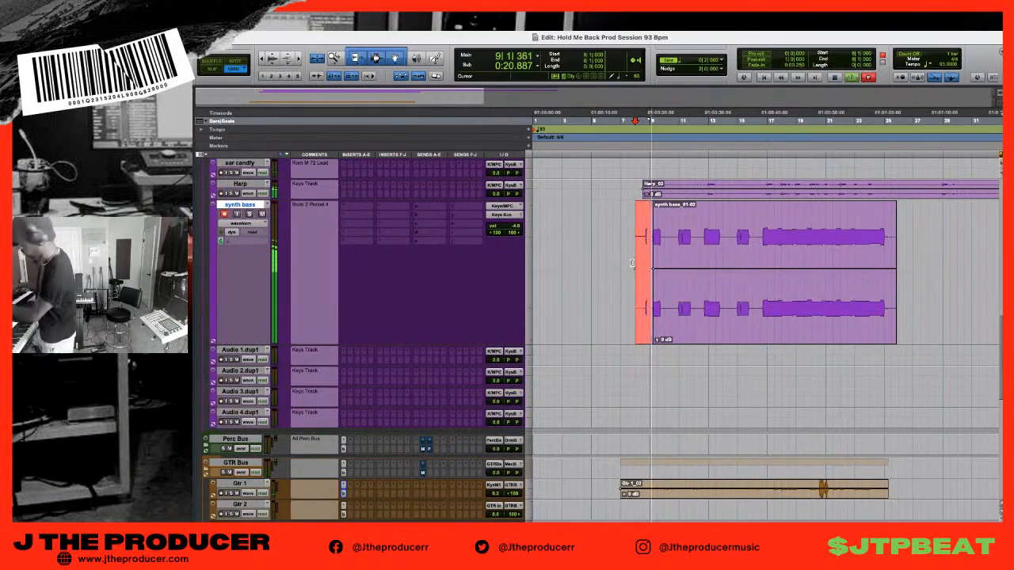
pyautogui.press('space')
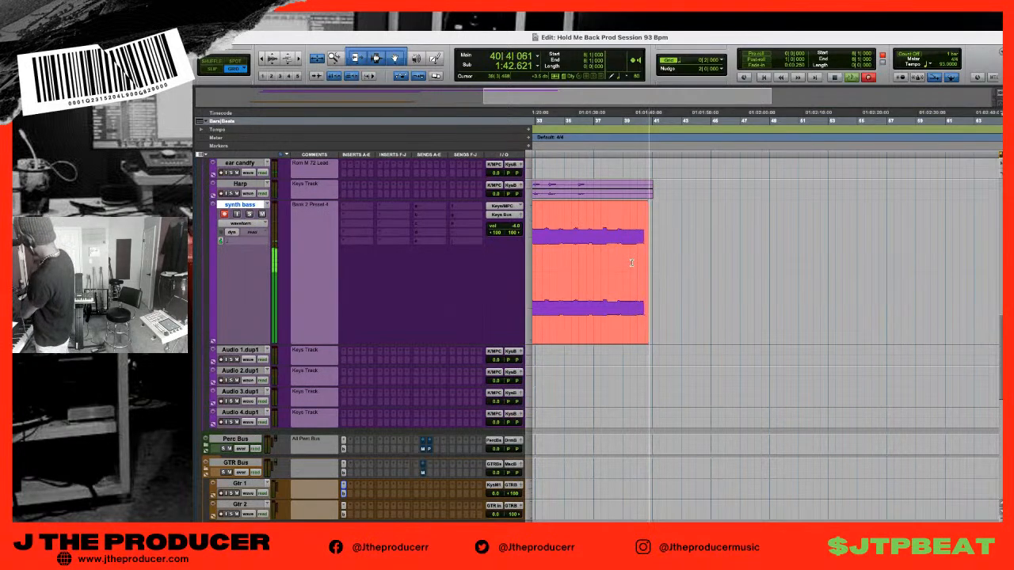
pyautogui.press('space')
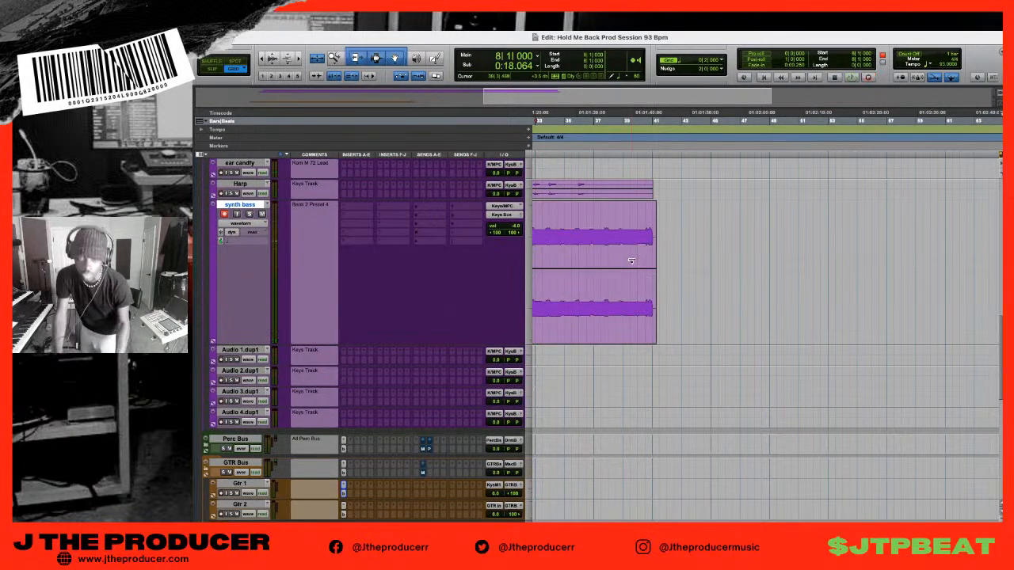
pyautogui.press('space')
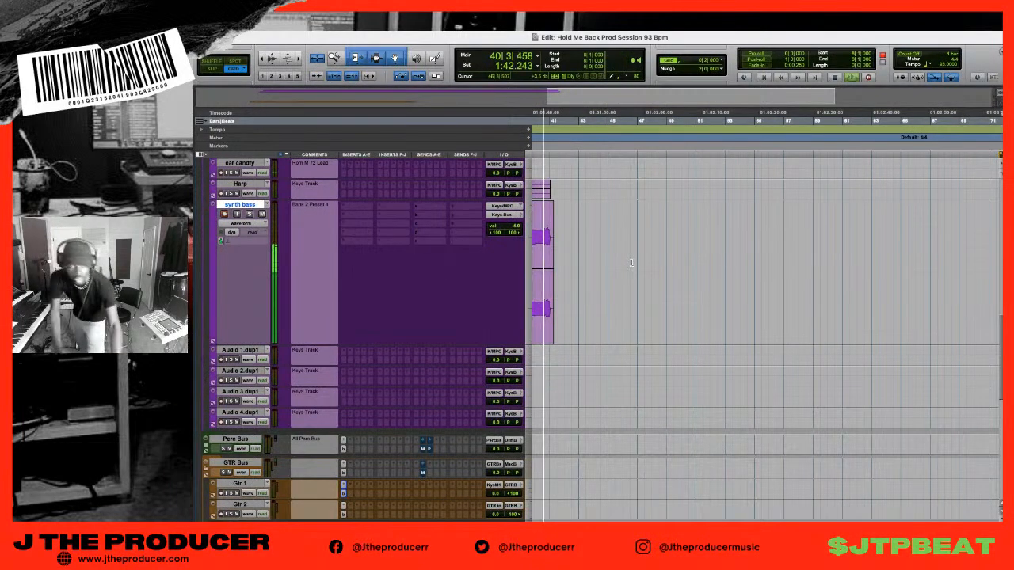
# - Rename the Audio 1.dup1 track as Lead Synth and start recording a part on it from bar 8
pyautogui.click(253, 349)
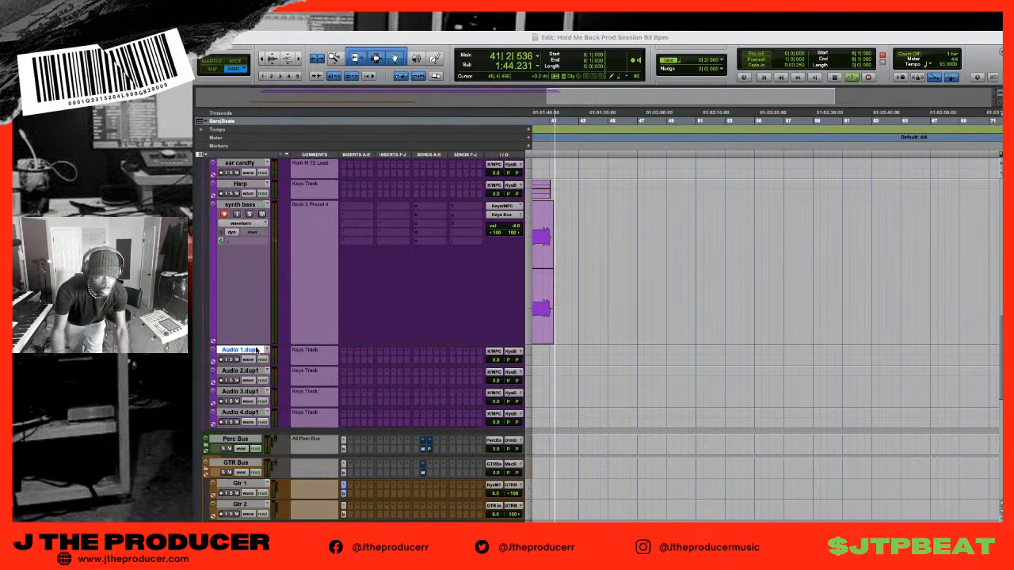
pyautogui.write('Lead Synth')
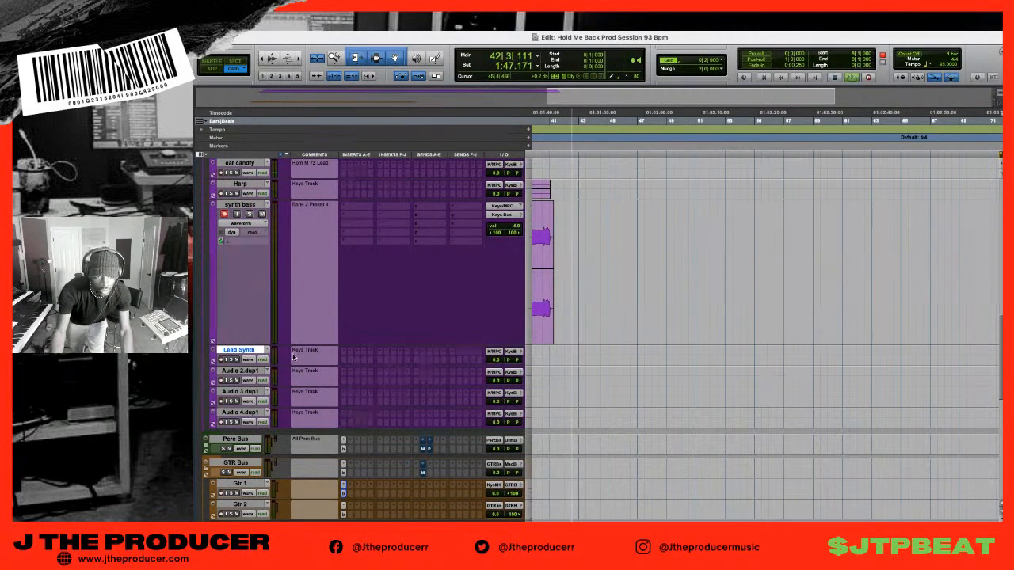
pyautogui.press('space')
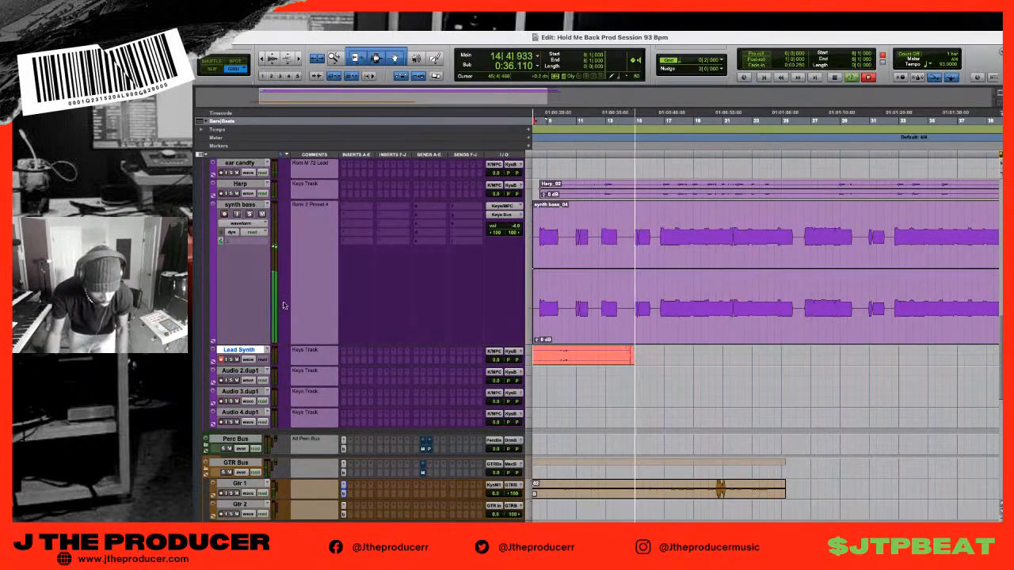
pyautogui.press('r')
pyautogui.press('r')
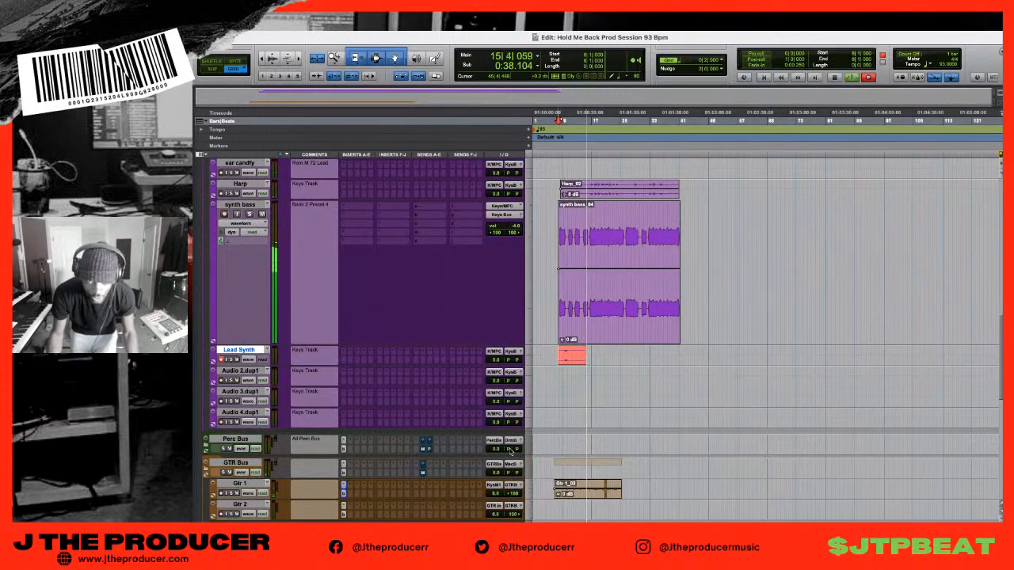
# - Cut bars 20 to 23 out of the Gtr 1 clip while recording Lead Synth to about bar 41, and play the take back
pyautogui.click(611, 487)
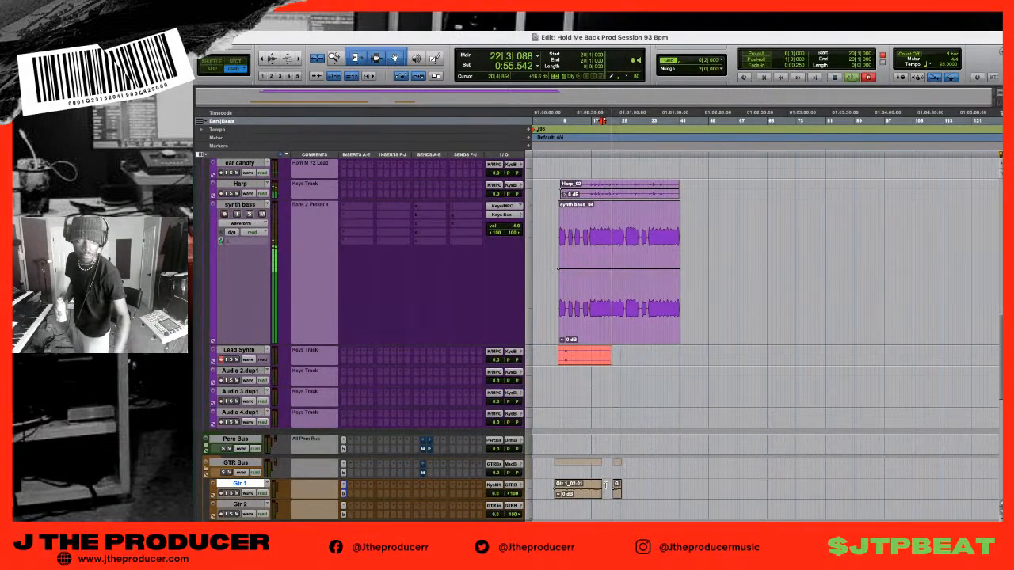
pyautogui.click(224, 350)
pyautogui.press('t')
pyautogui.scroll(-5, 225, 352)
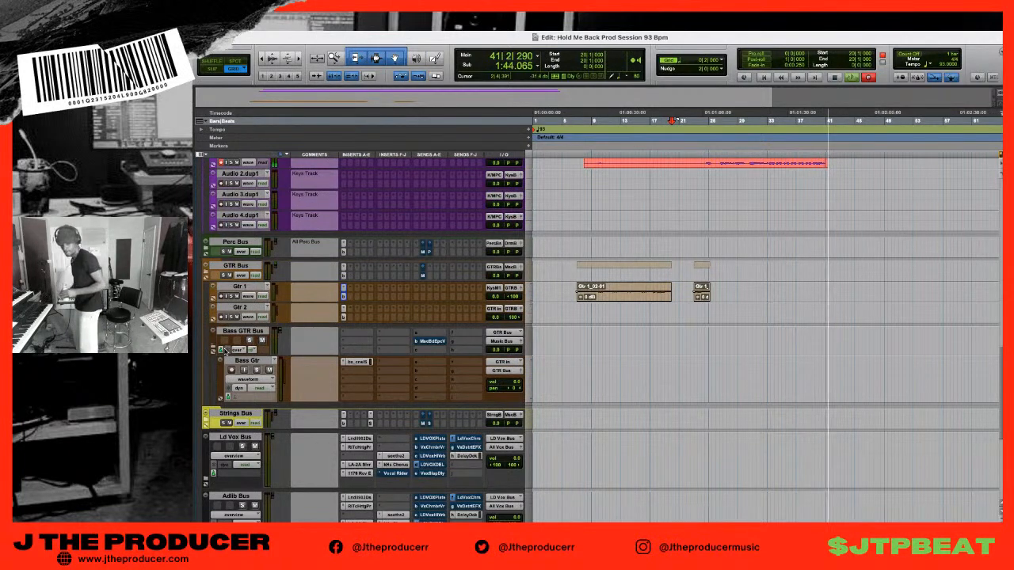
pyautogui.press('space')
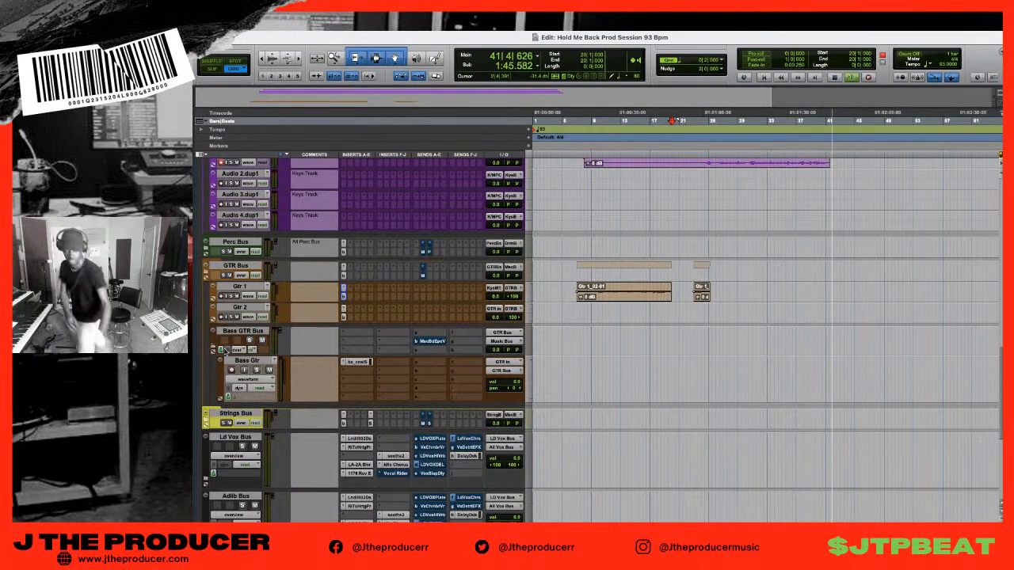
pyautogui.press('space')
pyautogui.press('space')
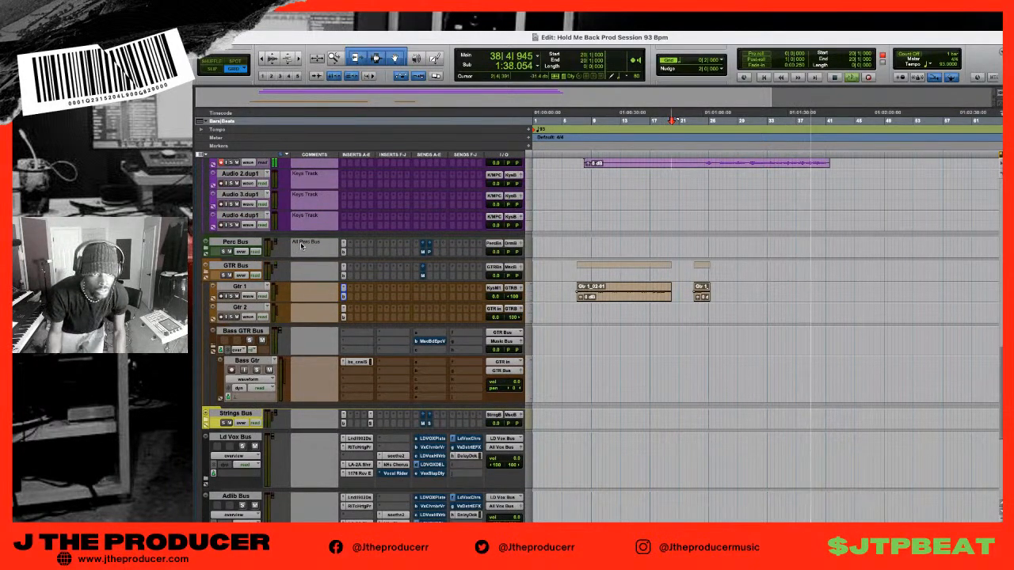
# - Rename the Audio 2.dup1 track as Synth Beeps and record a part on it from bar 8 beat 3 to about bar 41
pyautogui.scroll(5, 238, 333)
pyautogui.click(250, 314)
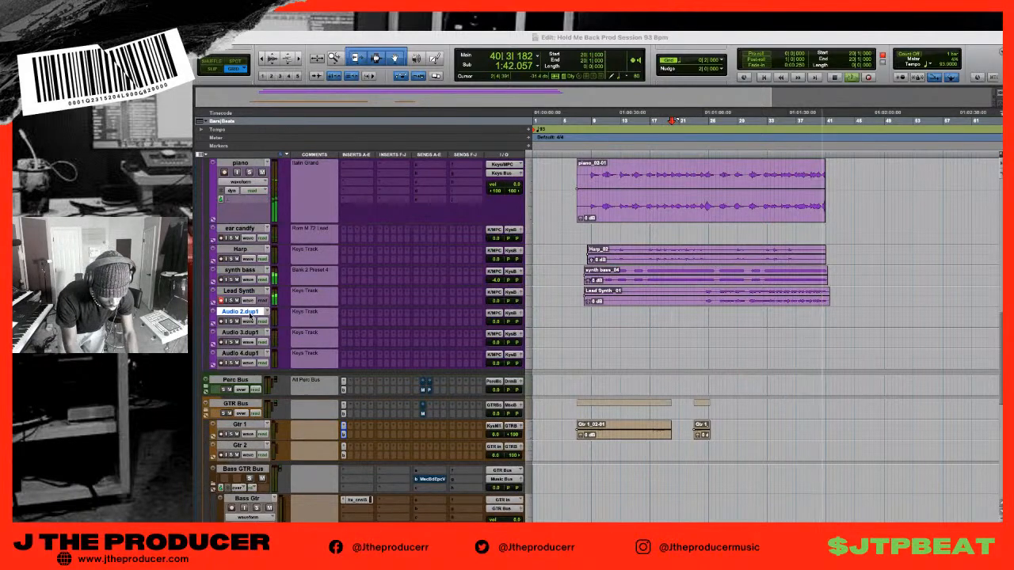
pyautogui.write('Synth Beeps')
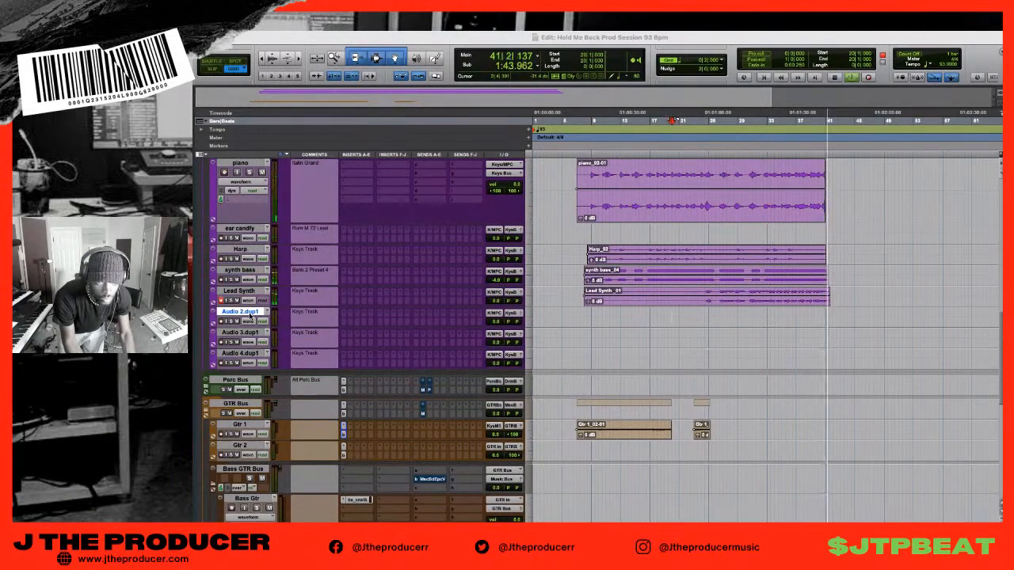
pyautogui.press('Return')
pyautogui.press('space')
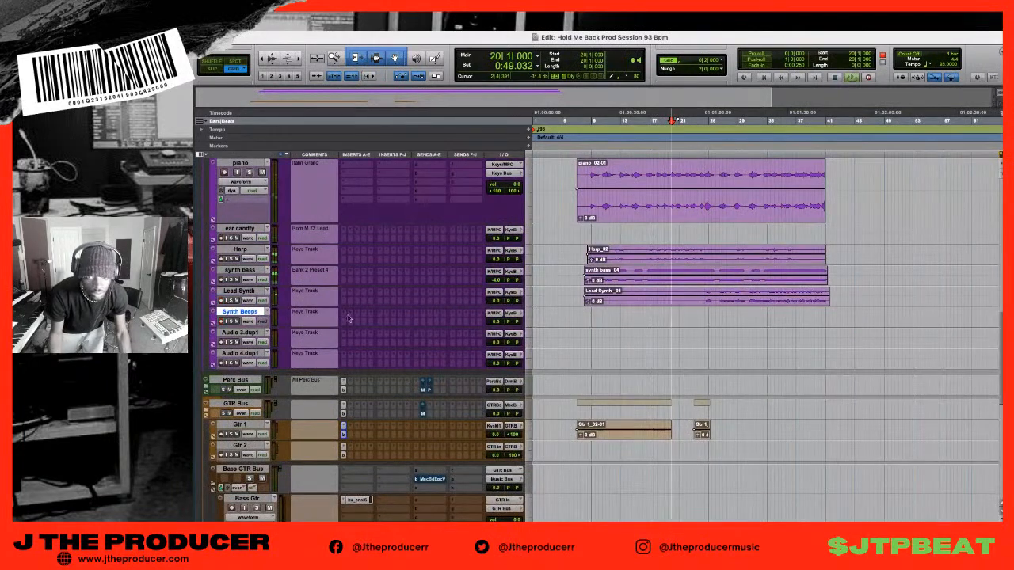
pyautogui.click(586, 315)
pyautogui.press('space')
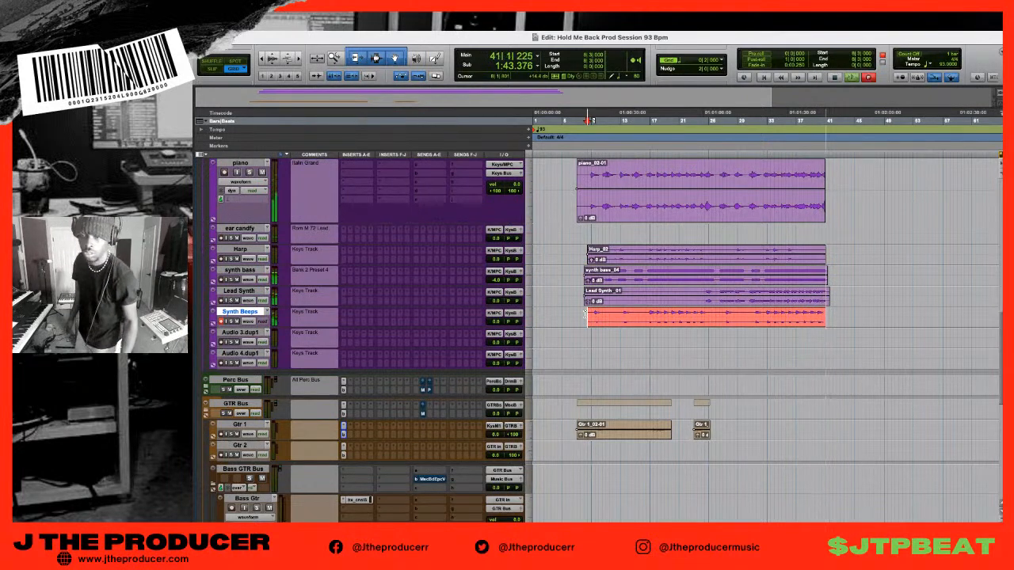
pyautogui.press('space')
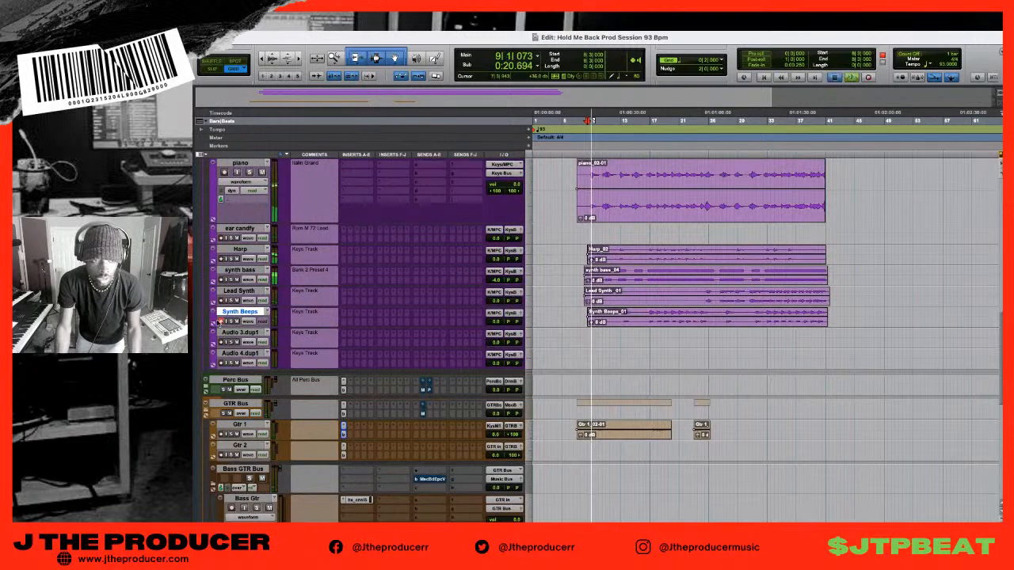
# - Set the Synth Beeps track's comment to Rom D 99 Digital, lower its volume, and play the part back with the track disarmed
pyautogui.click(297, 317)
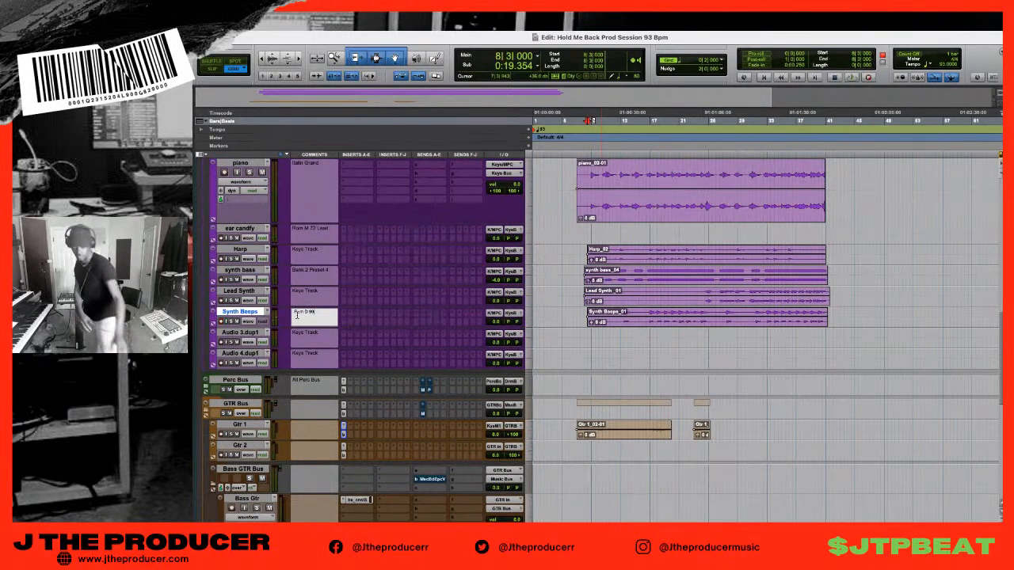
pyautogui.press('Return')
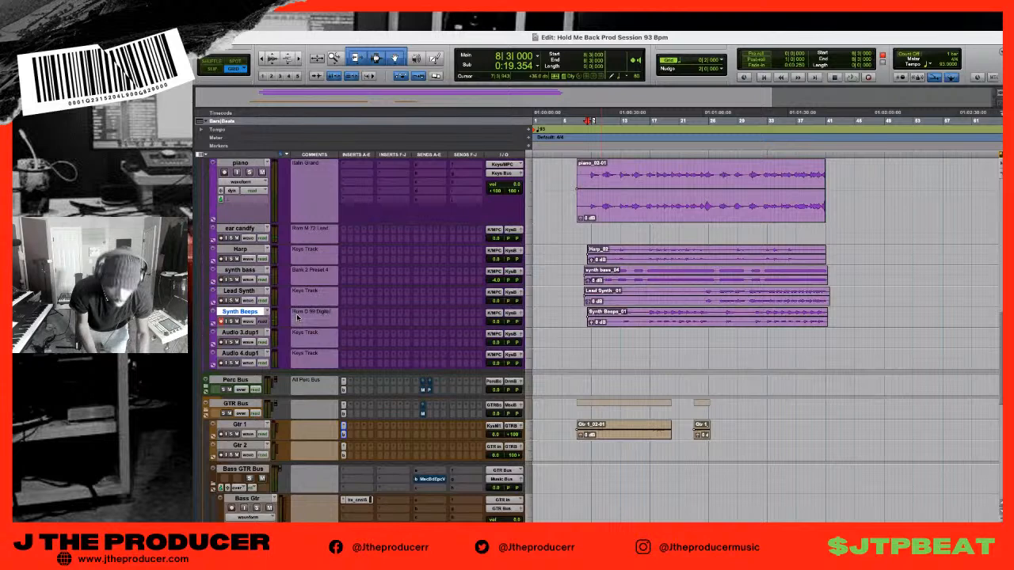
pyautogui.press('space')
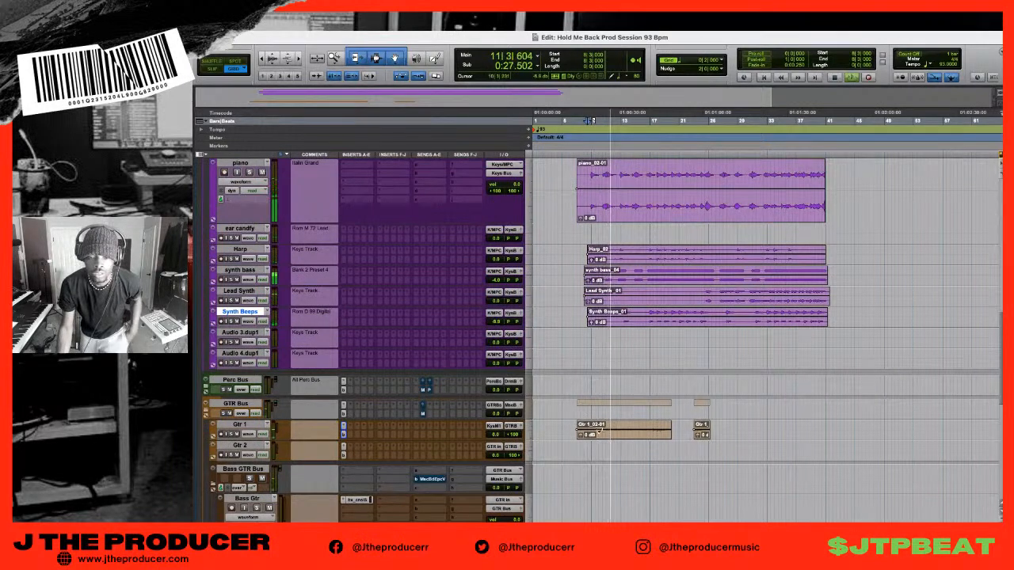
# - Delete both remaining guitar clips from the Gtr 1 track
pyautogui.click(599, 437)
pyautogui.press('Delete')
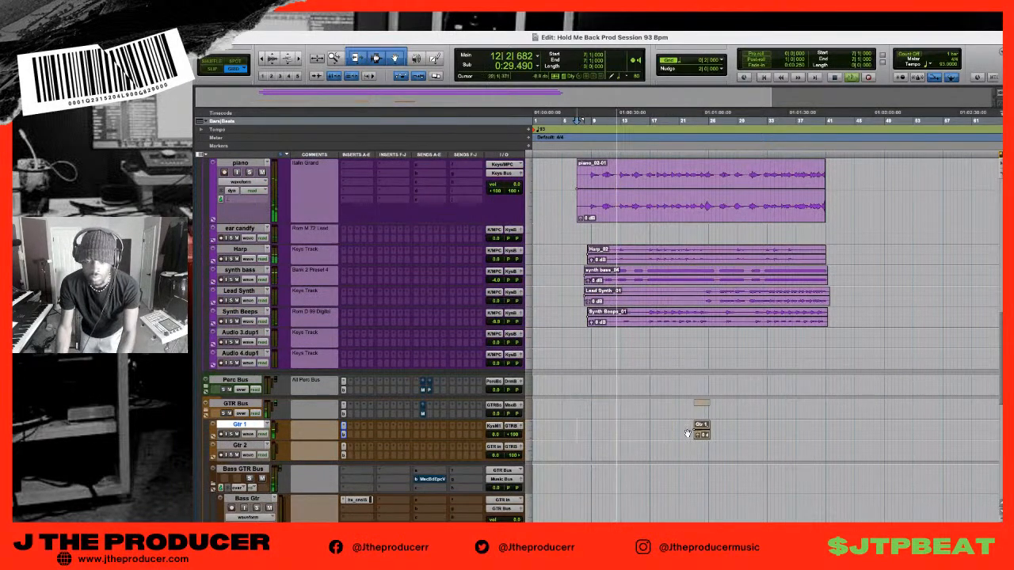
pyautogui.click(702, 433)
pyautogui.press('Delete')
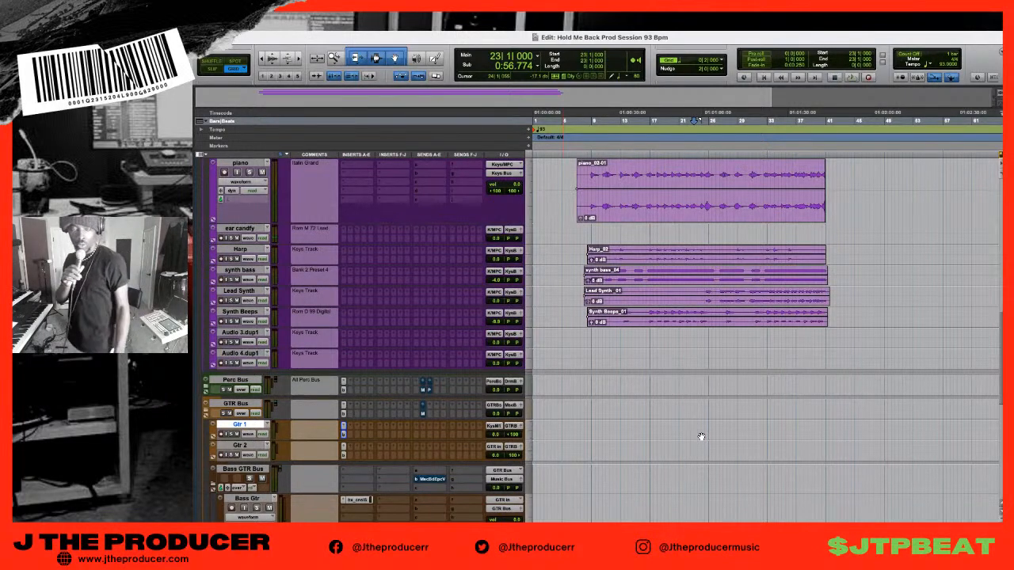
# - Play the arrangement back from bar 23 to check the layered parts
pyautogui.press('space')
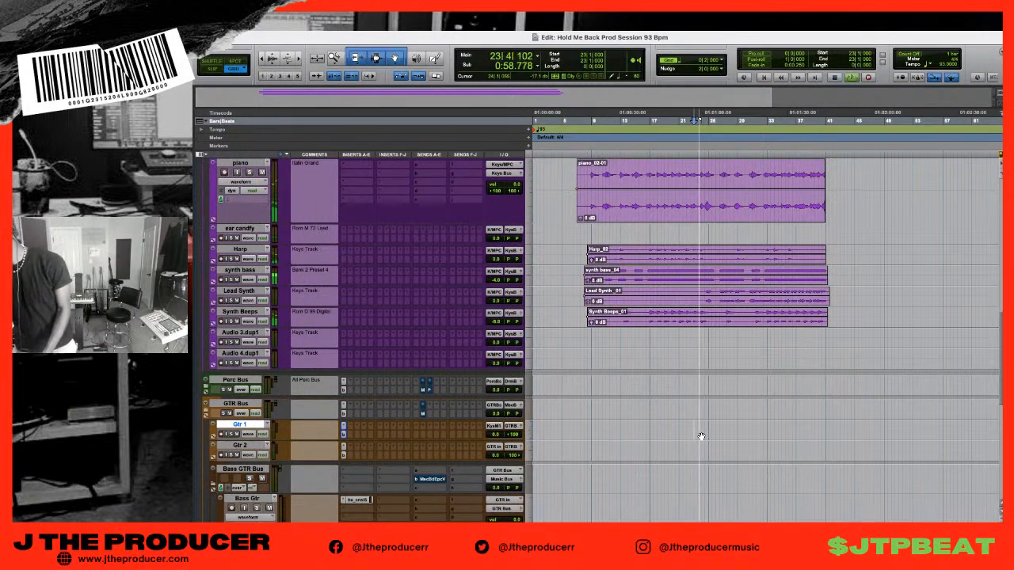
pyautogui.press('space')
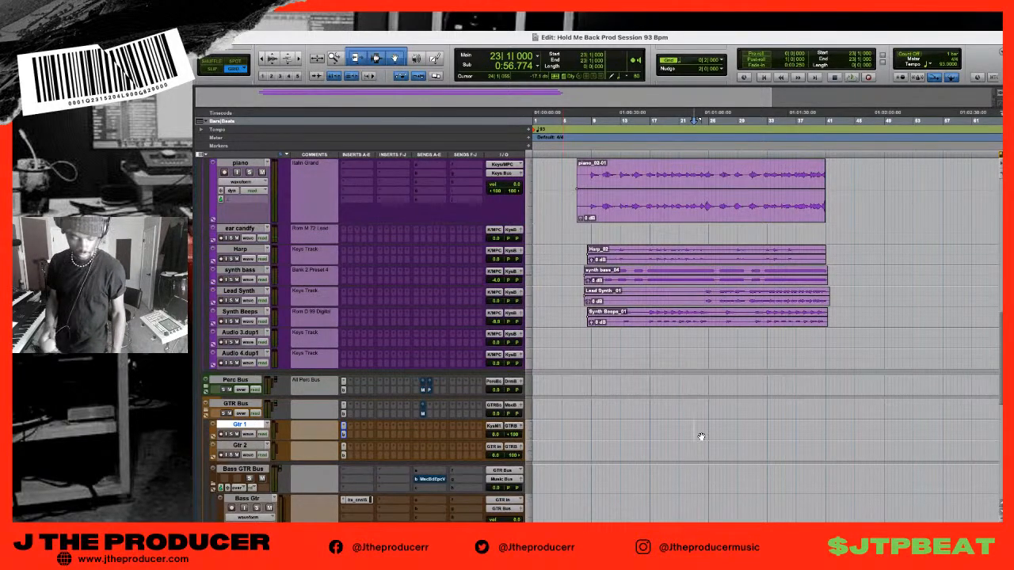
pyautogui.press('space')
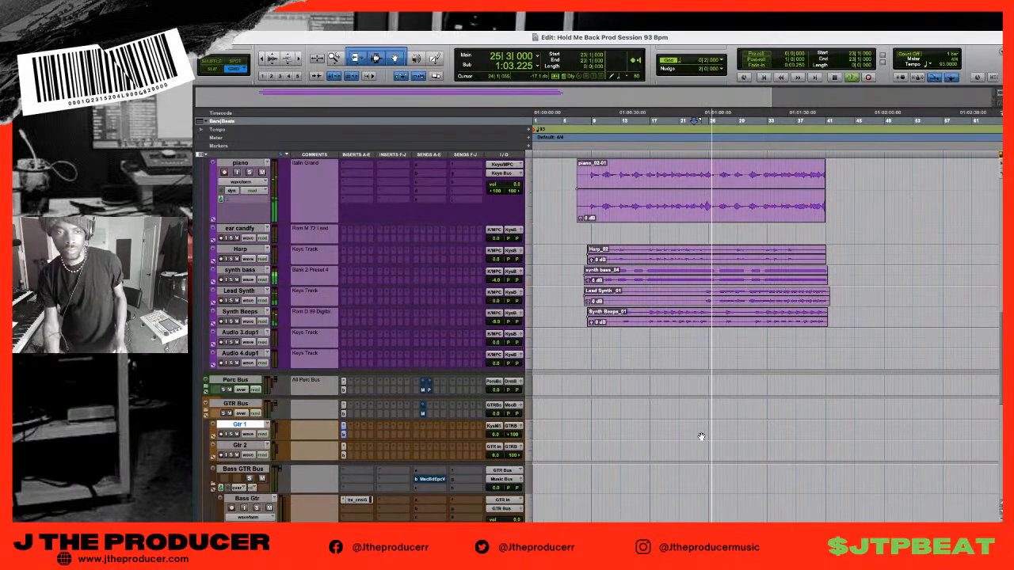
# - Delete the passage of the synth bass clip from bar 26 to about bar 30 and stop playback
pyautogui.press('super+bracketright')
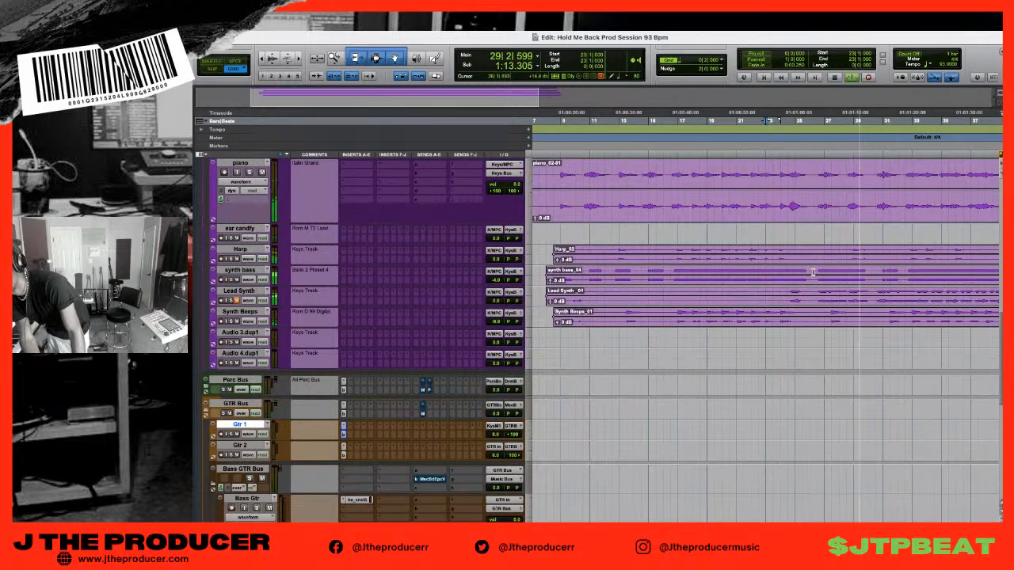
pyautogui.moveTo(810, 272); pyautogui.dragTo(868, 270)
pyautogui.press('Delete')
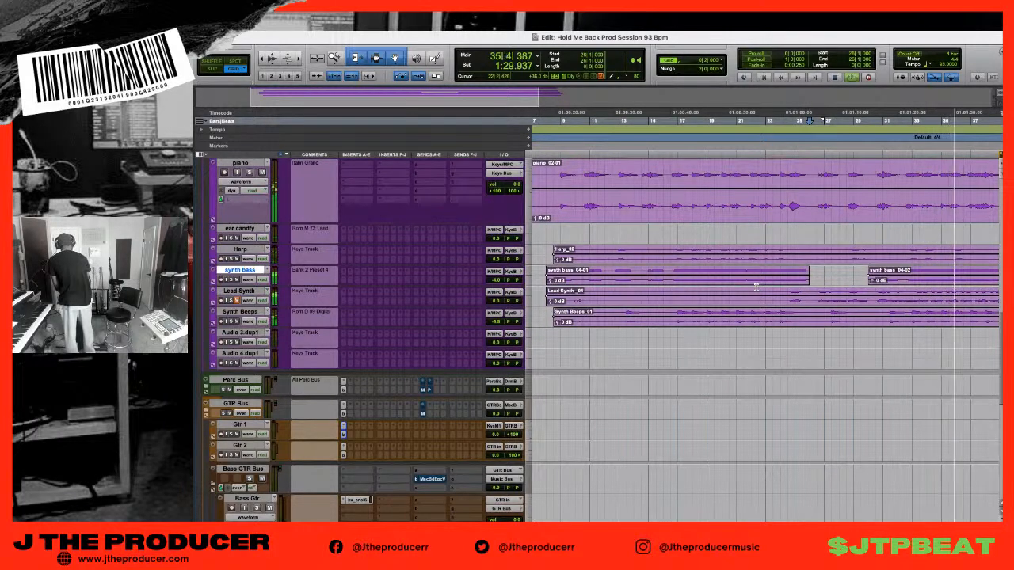
pyautogui.press('space')
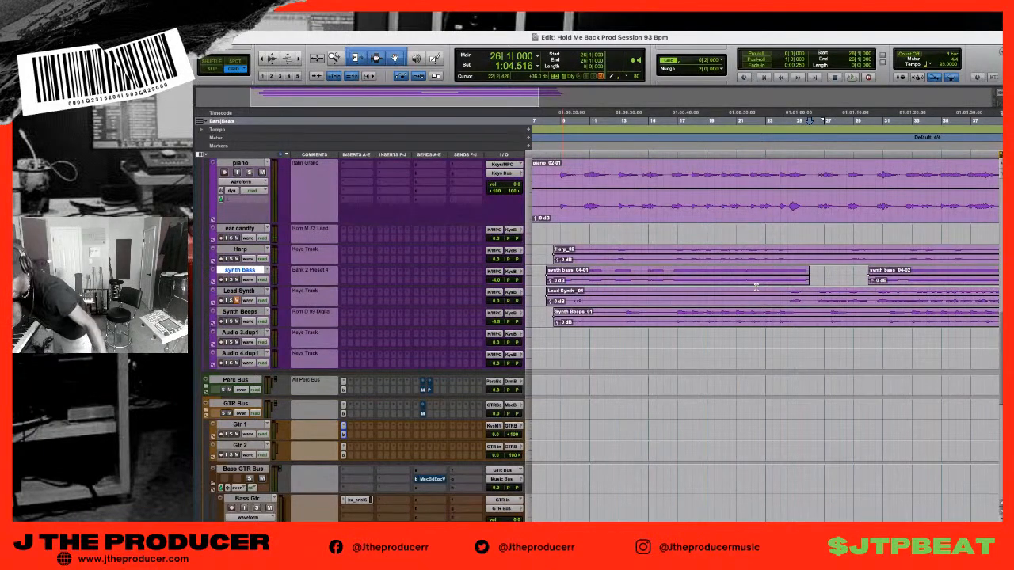
# - Place the cursor at bar 38 on the Audio 3.dup1 track and play the arrangement from there to rehearse the next part
pyautogui.press('r')
pyautogui.press('r')
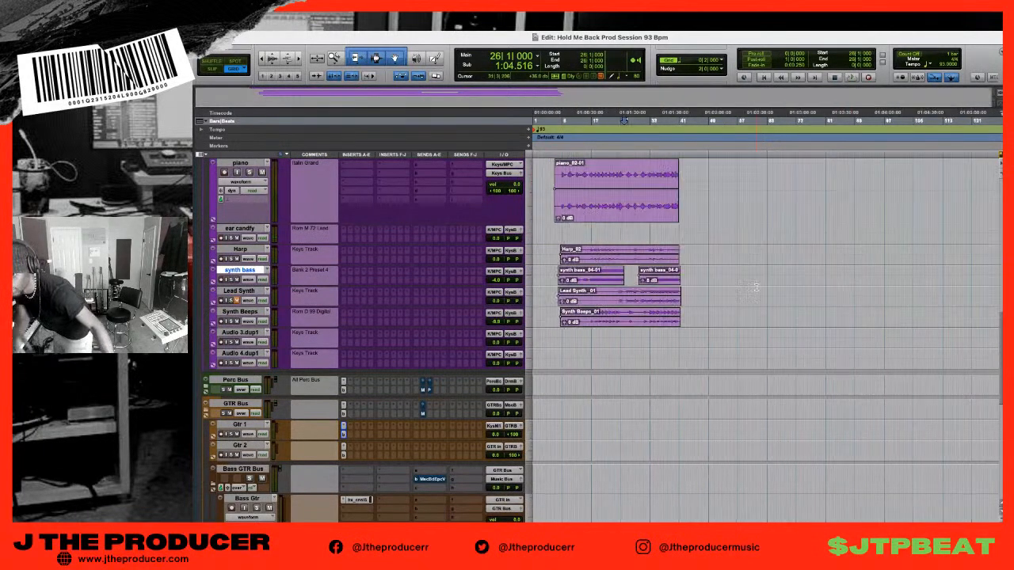
pyautogui.click(667, 336)
pyautogui.press('space')
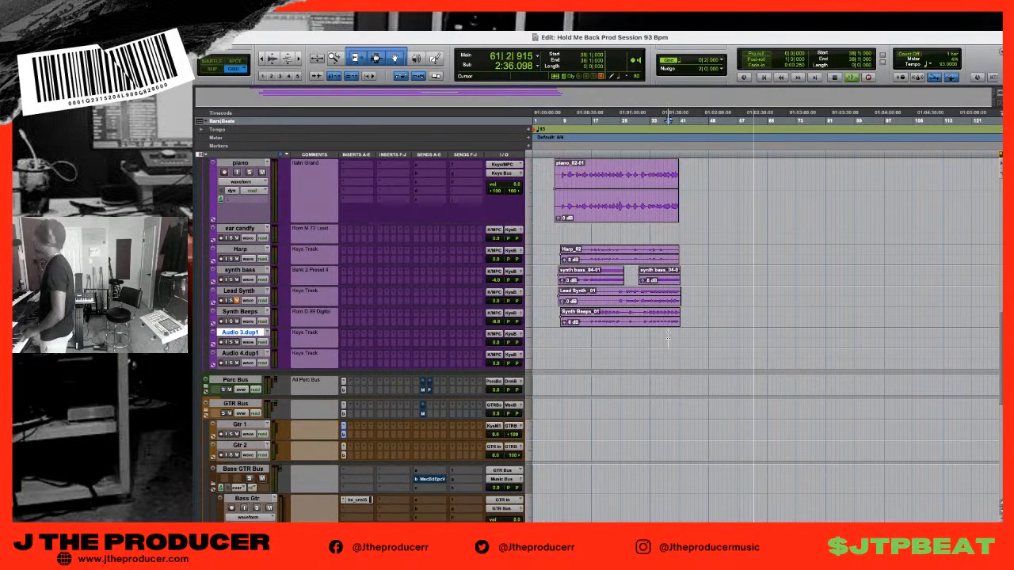
pyautogui.press('space')
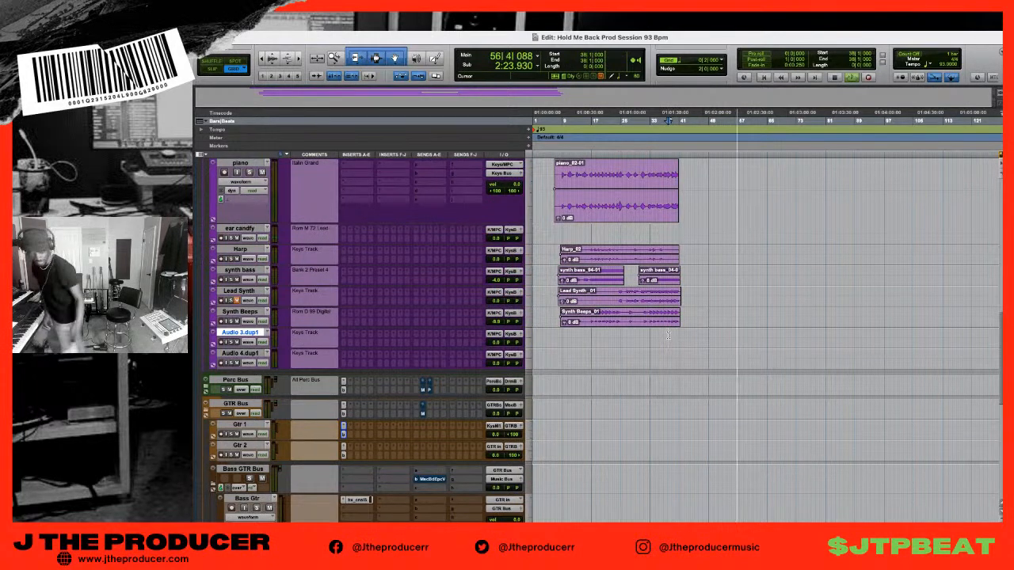
pyautogui.press('space')
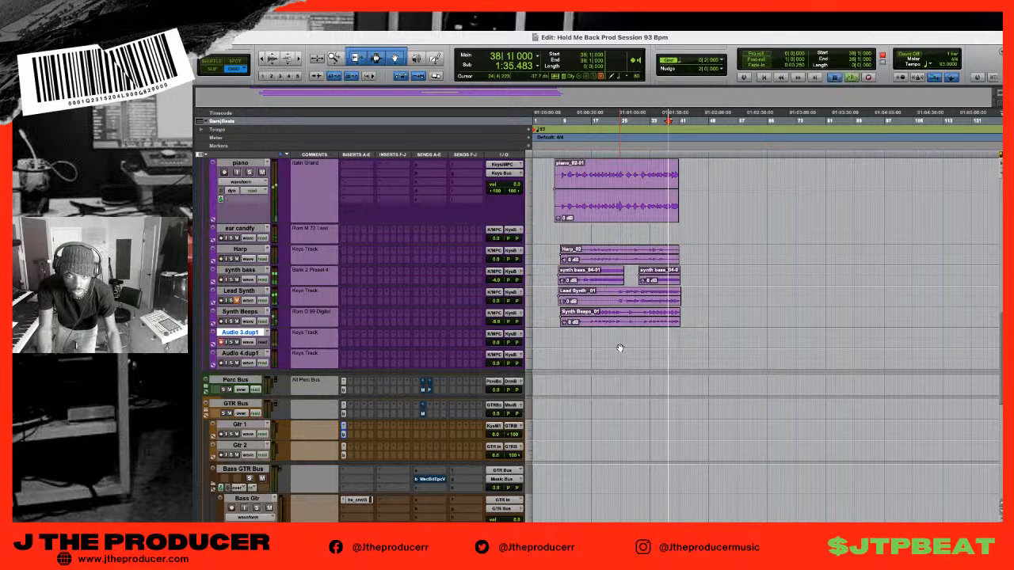
# - Record a part on Audio 3.dup1 from bar 38 to about bar 65 and play it back
pyautogui.press('super+space')
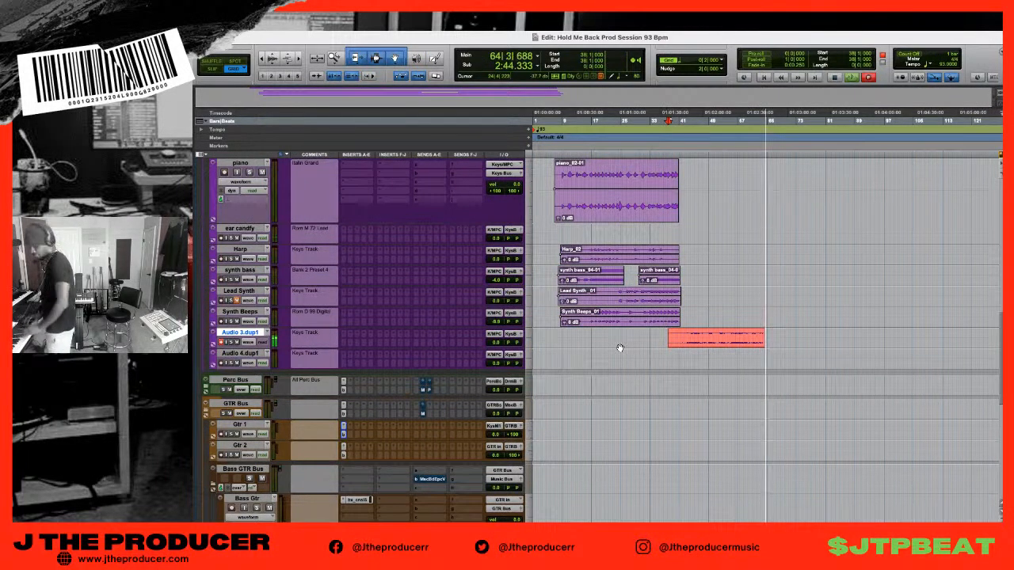
pyautogui.press('super+period')
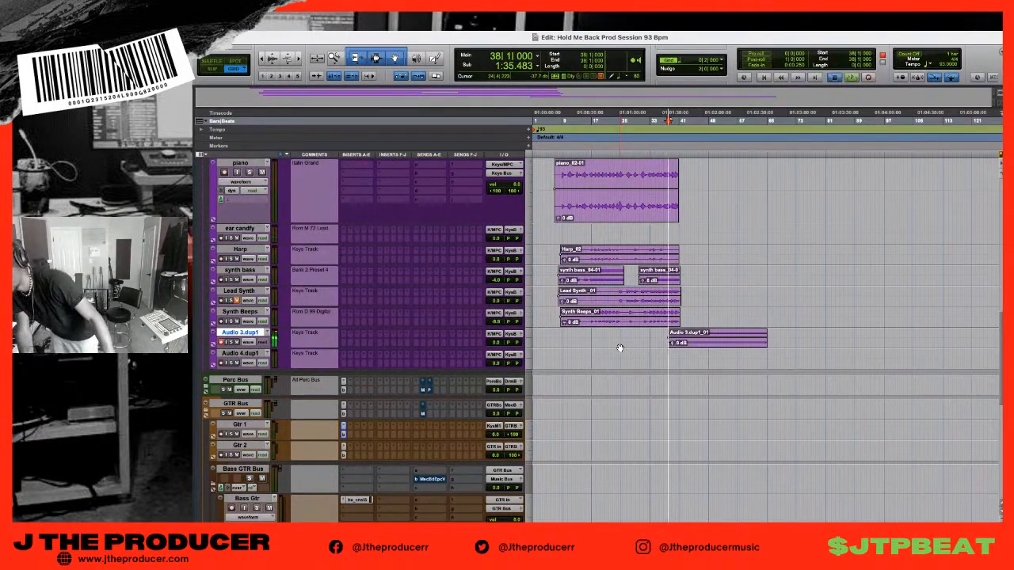
pyautogui.press('space')
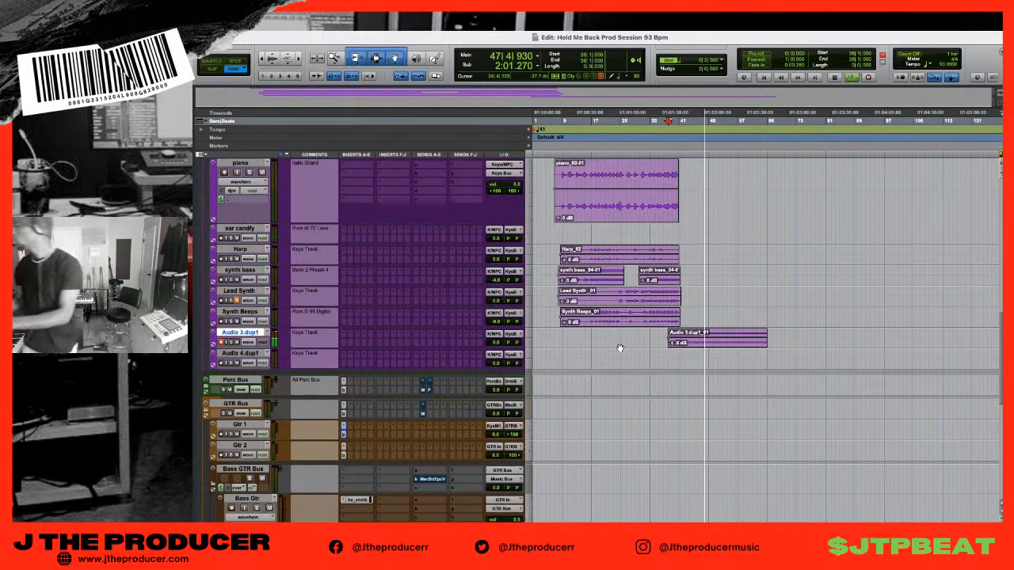
pyautogui.press('space')
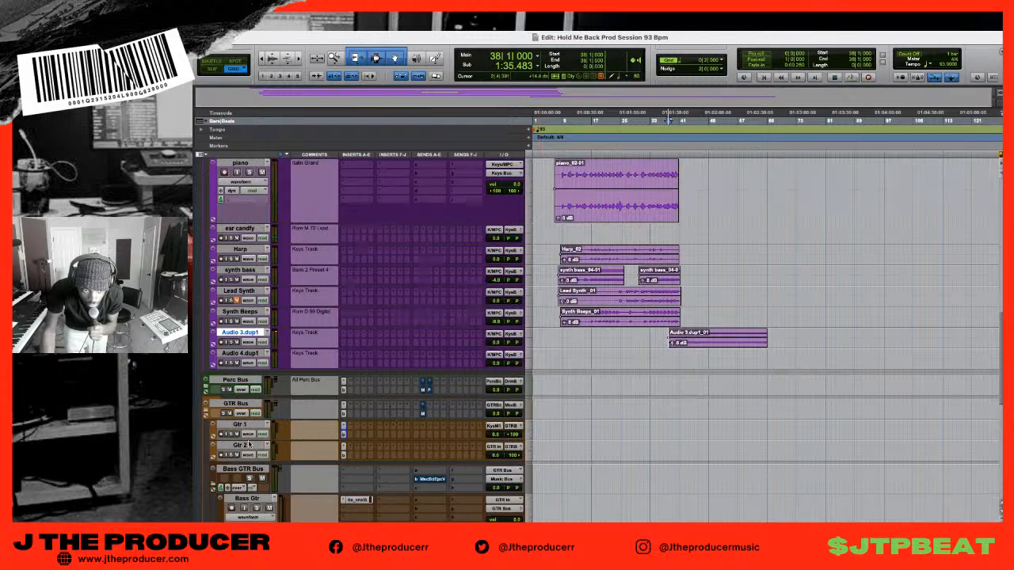
pyautogui.scroll(-1, 248, 445)
pyautogui.click(232, 289)
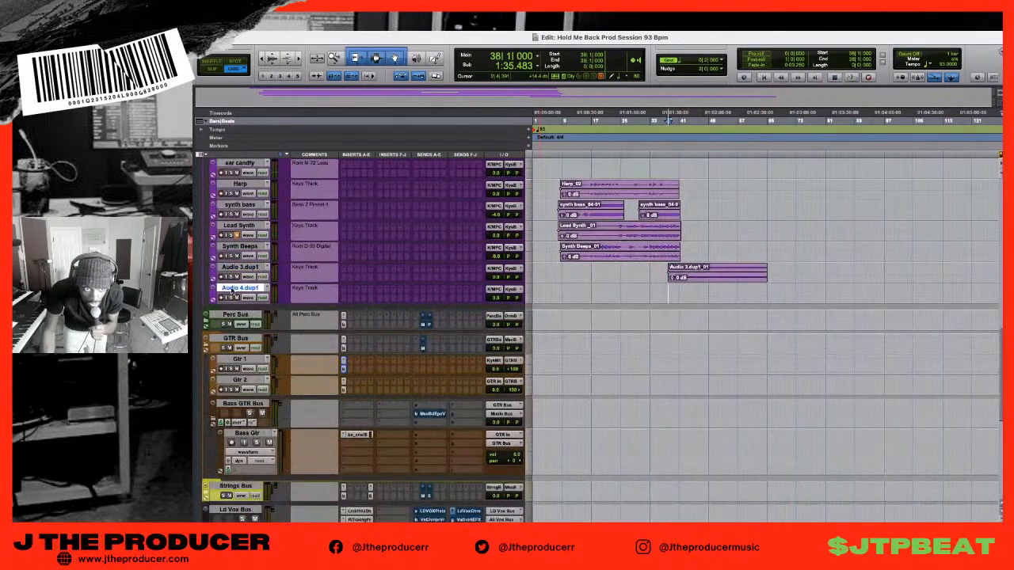
pyautogui.doubleClick(240, 289)
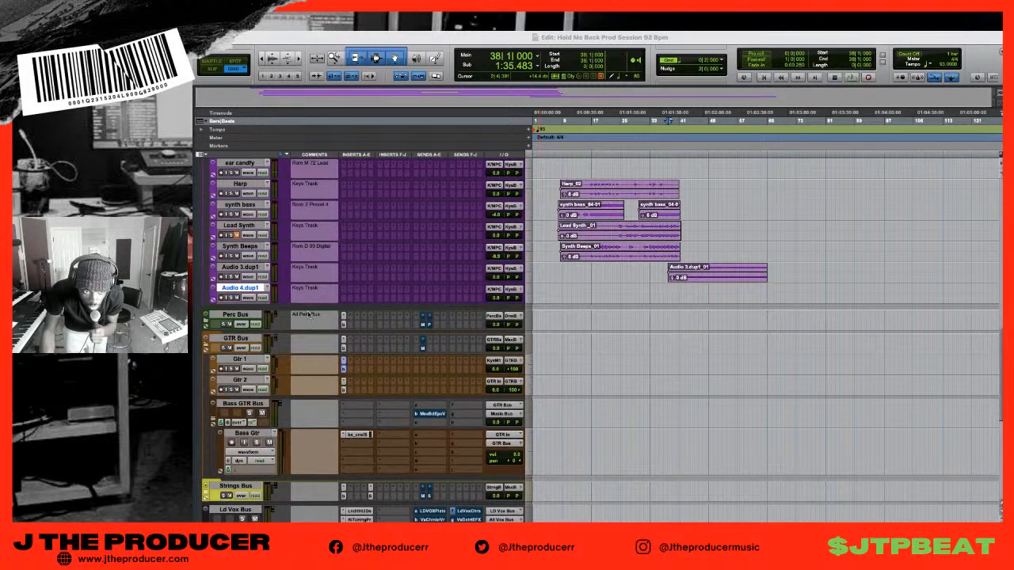
pyautogui.click(412, 283)
# - Arm the Gtr 2 track, record a short take through Mic In from bar 7 beat 3, and enlarge the track's height
pyautogui.click(257, 381)
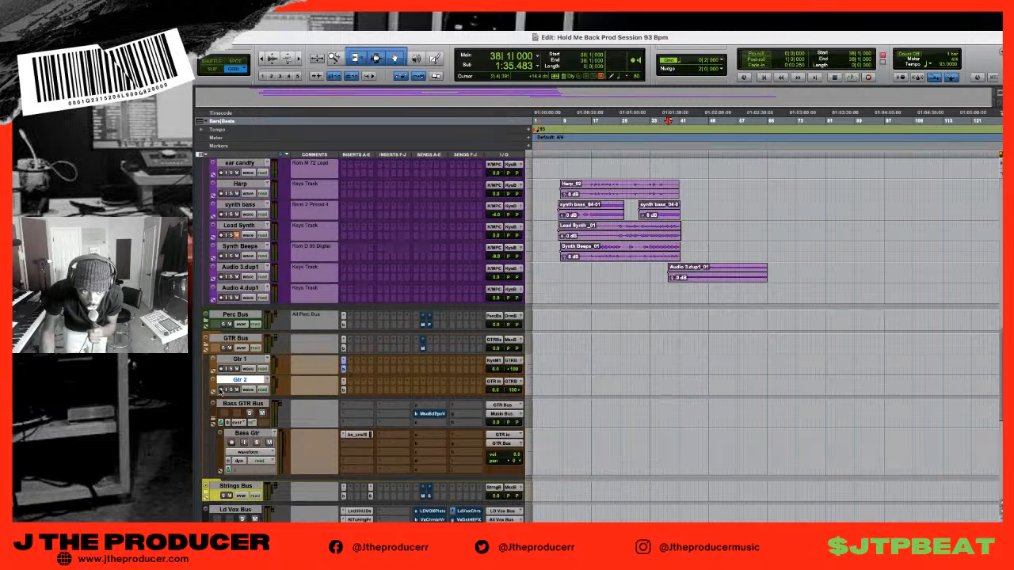
pyautogui.click(221, 390)
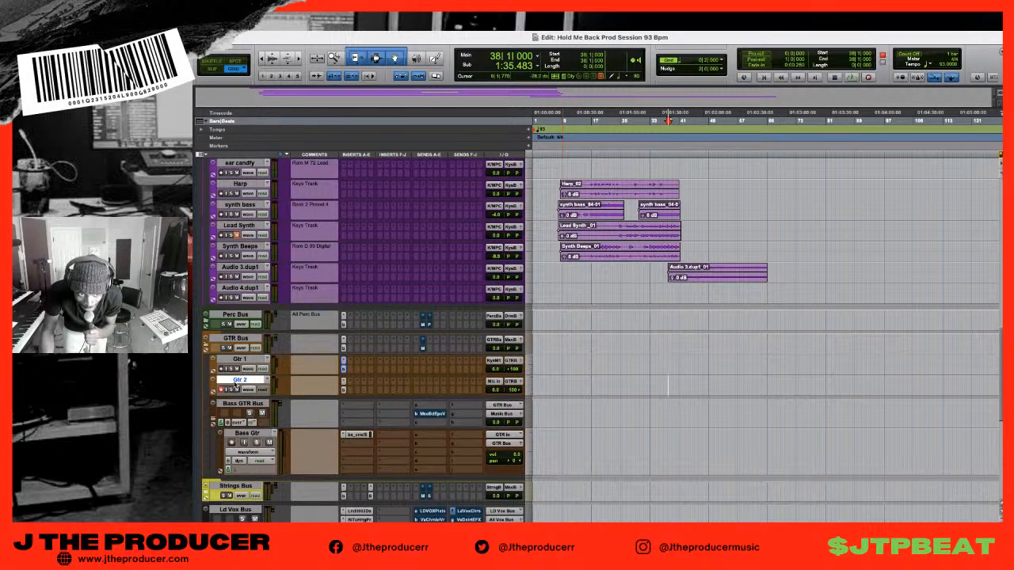
pyautogui.click(554, 385)
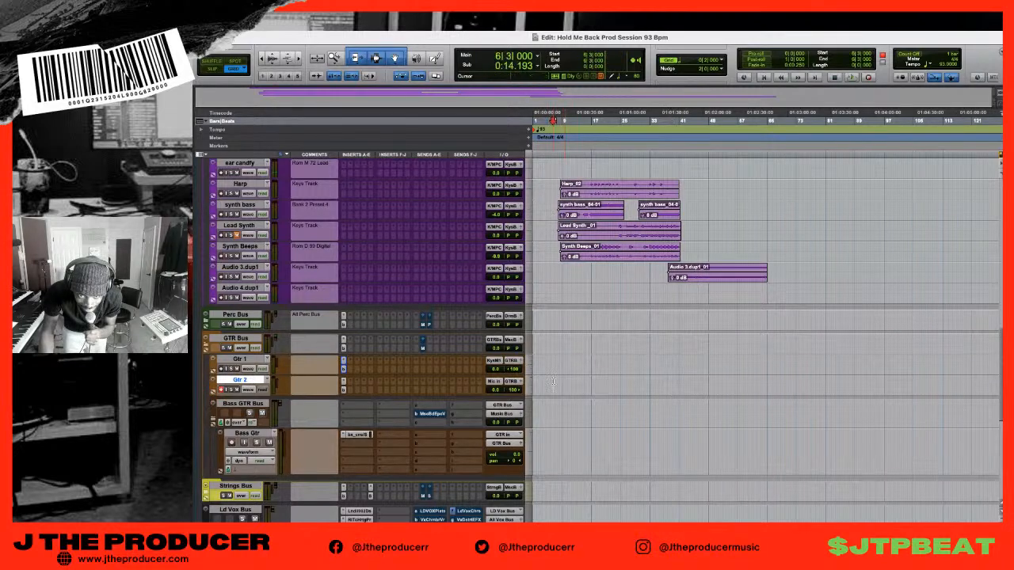
pyautogui.click(557, 385)
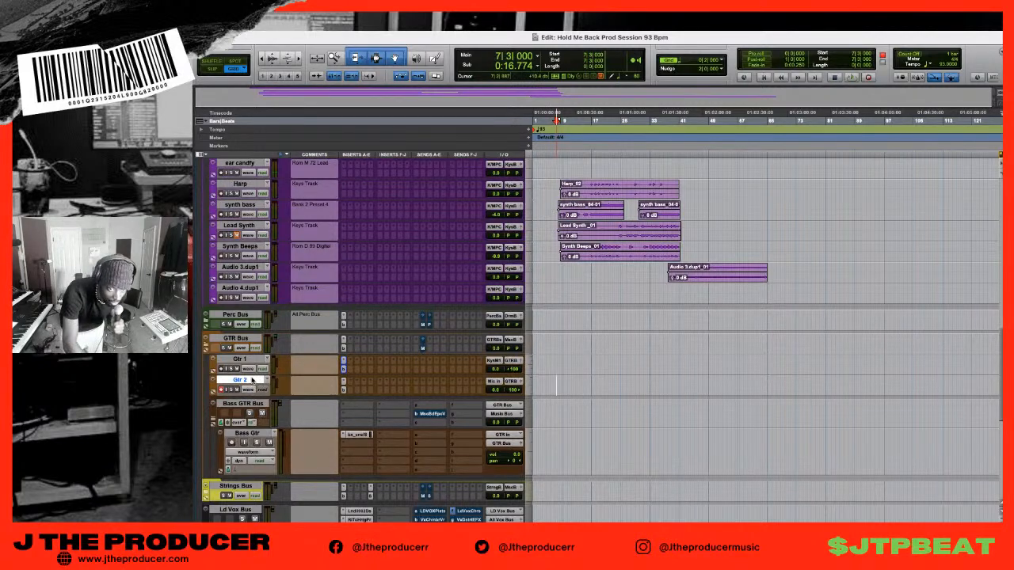
pyautogui.press('space')
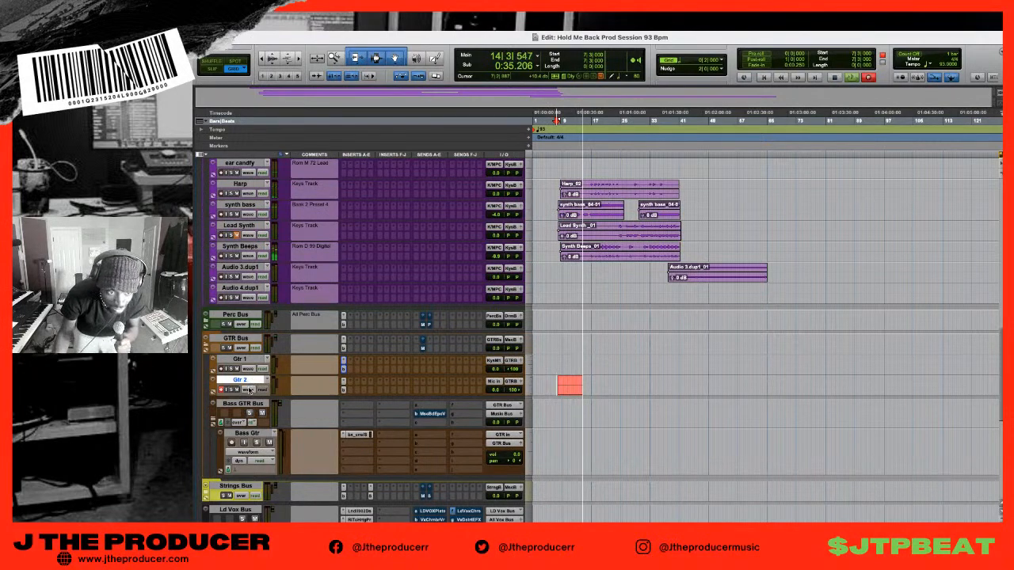
pyautogui.moveTo(249, 395); pyautogui.dragTo(254, 420)
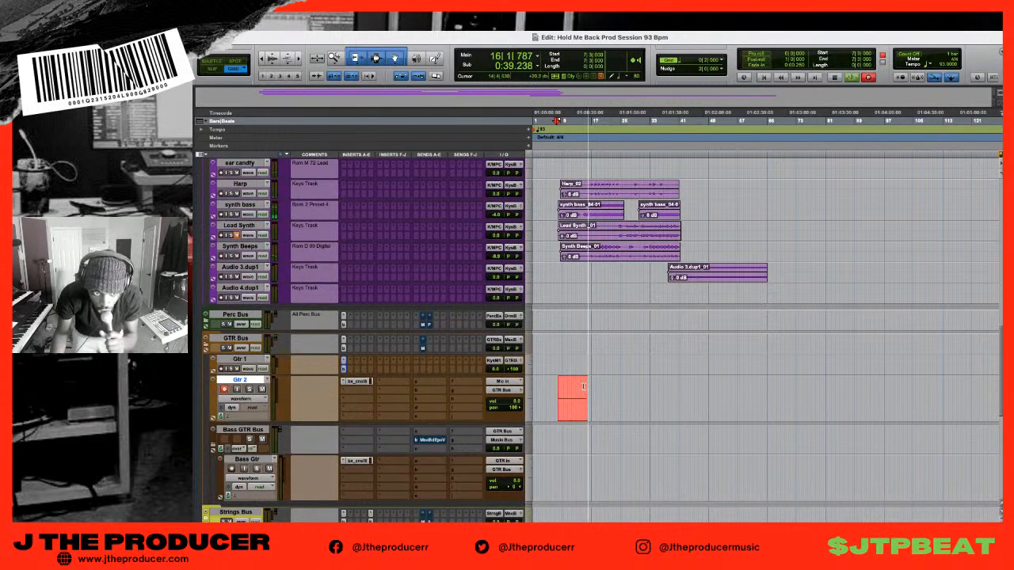
pyautogui.press('space')
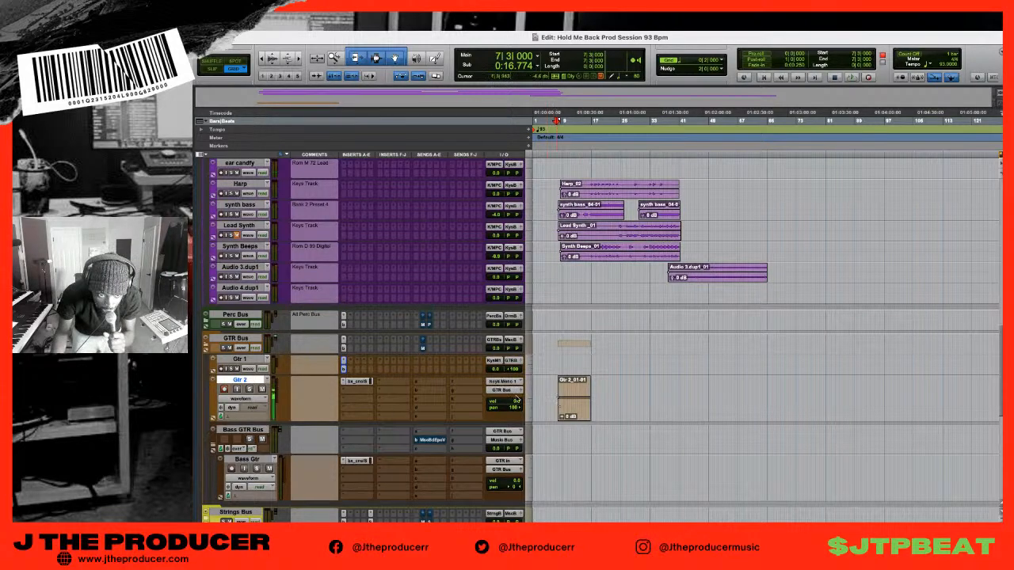
# - Replace the Gtr 2 take with a new Keys Mono 1 recording from bar 7 beat 4 to about bar 66, and disarm the track
pyautogui.click(571, 416)
pyautogui.press('Delete')
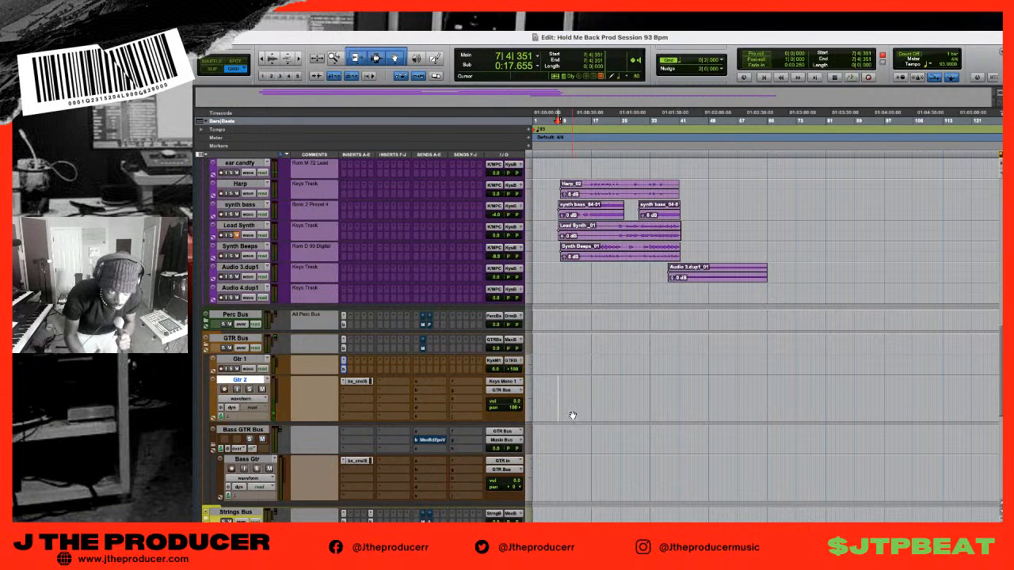
pyautogui.press('F12')
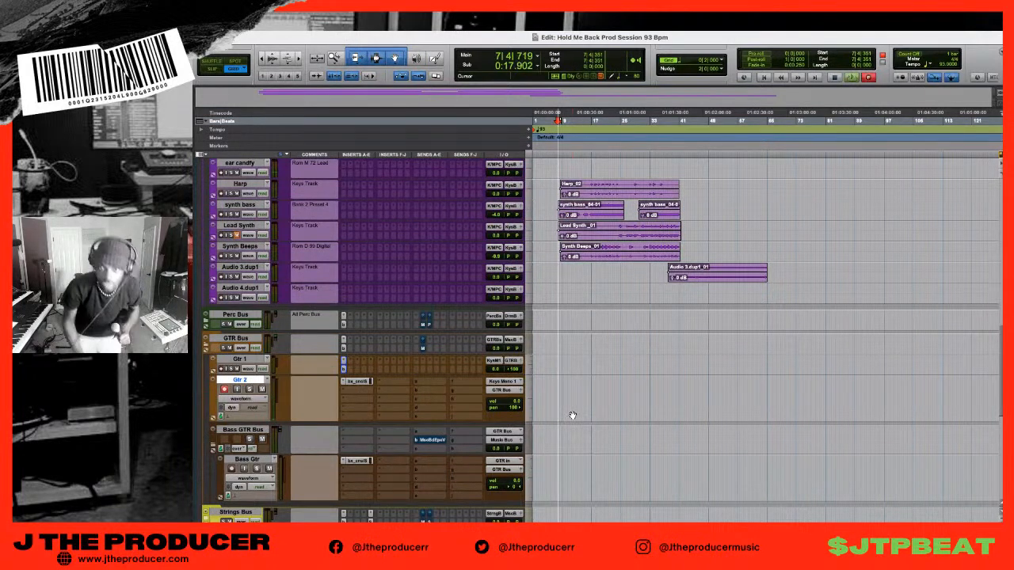
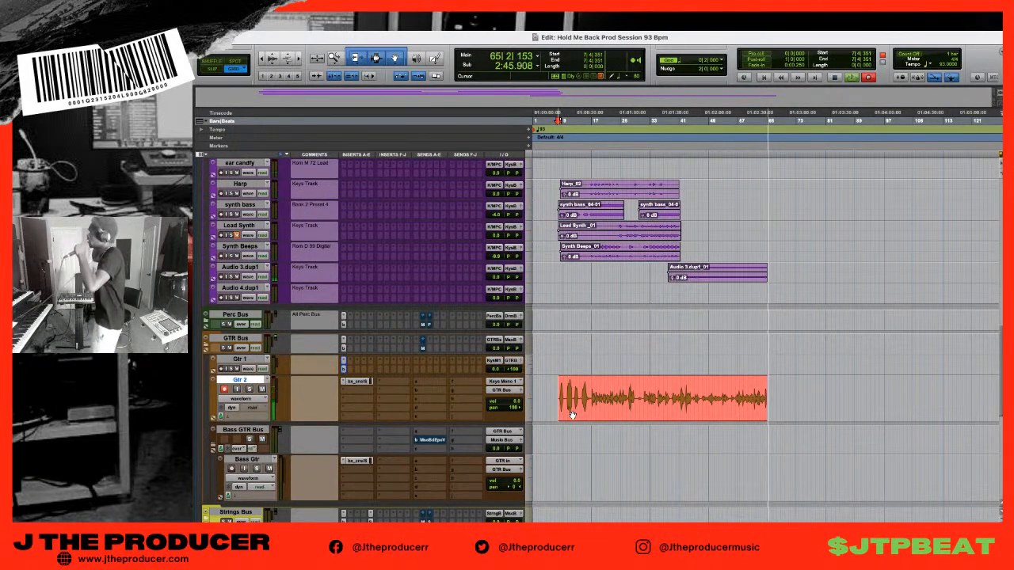
pyautogui.press('space')
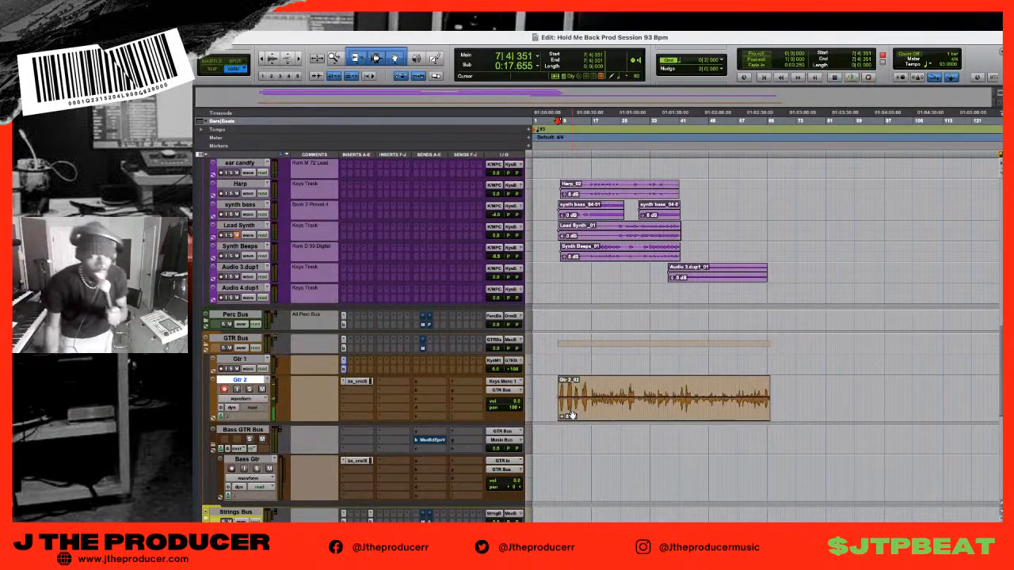
pyautogui.click(224, 390)
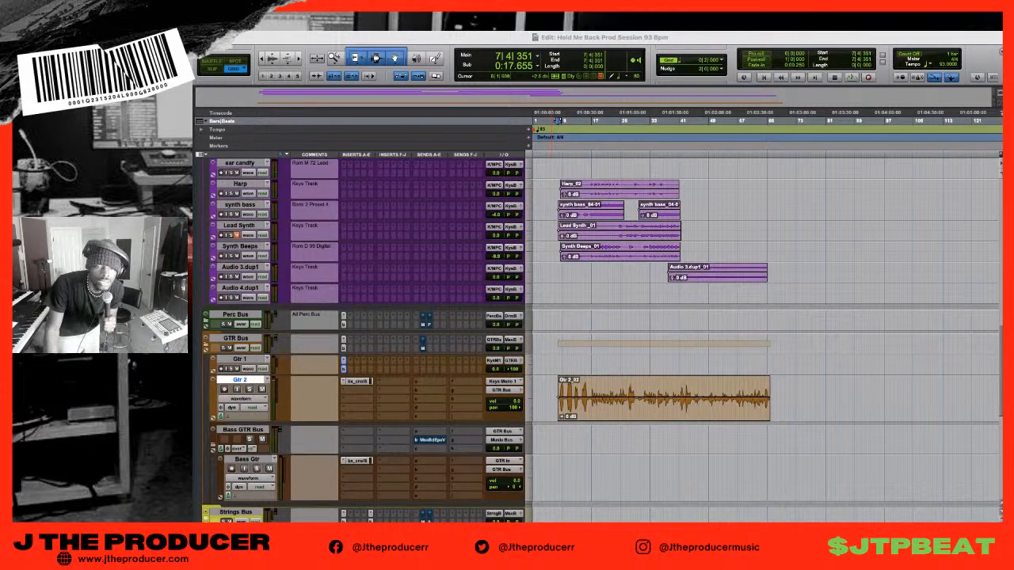
# - Select passages of the new Gtr 2 clip for review: bar 17 to about bar 27, and bar 31 to the clip's end
pyautogui.click(619, 417)
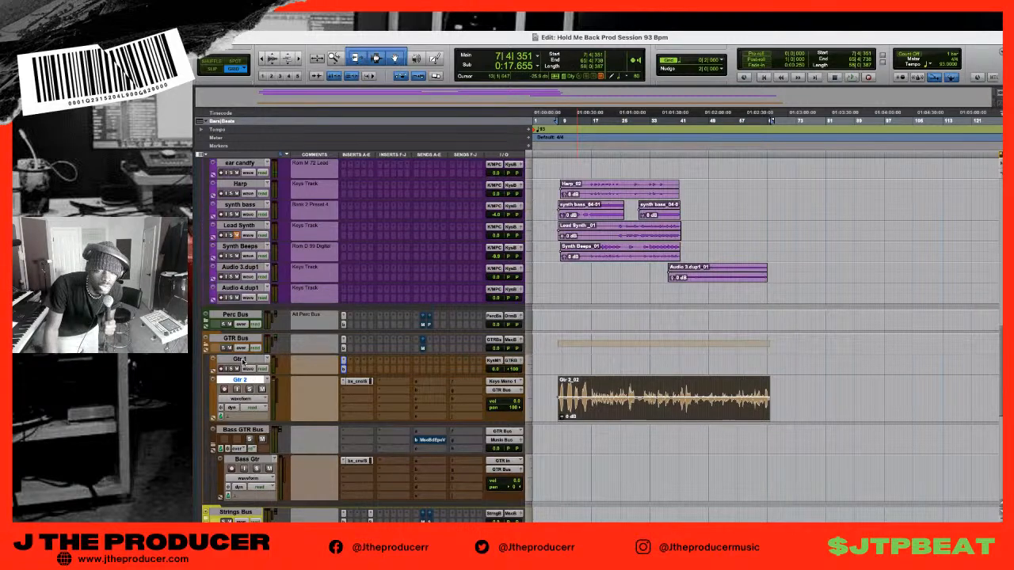
pyautogui.click(590, 388)
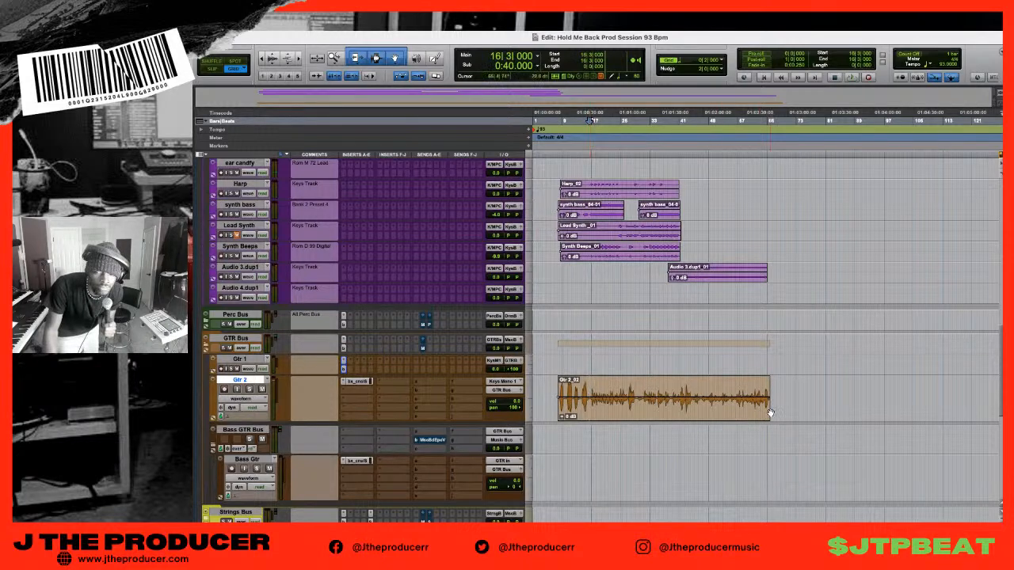
pyautogui.moveTo(768, 411); pyautogui.dragTo(811, 410)
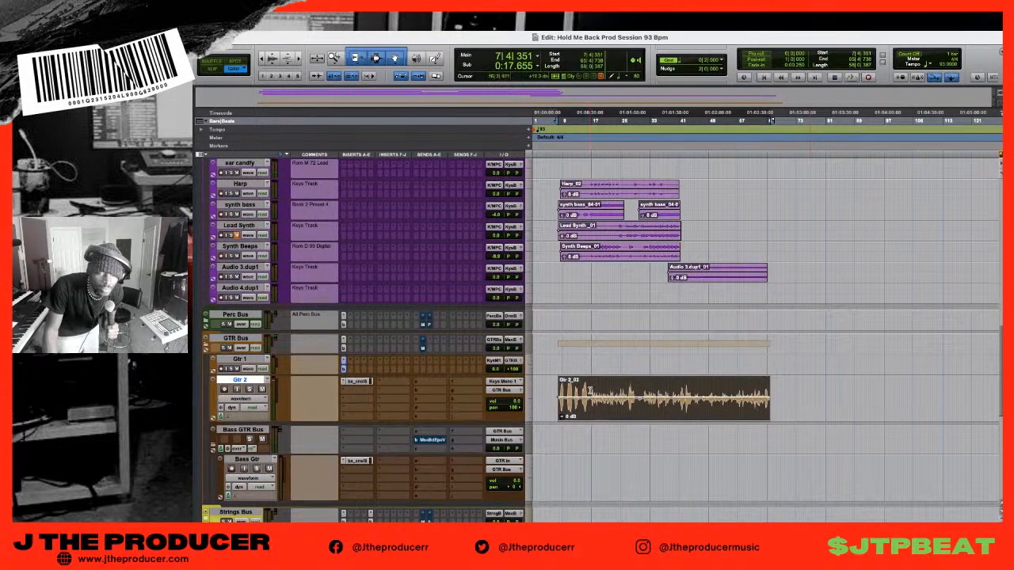
pyautogui.moveTo(591, 391); pyautogui.dragTo(628, 392)
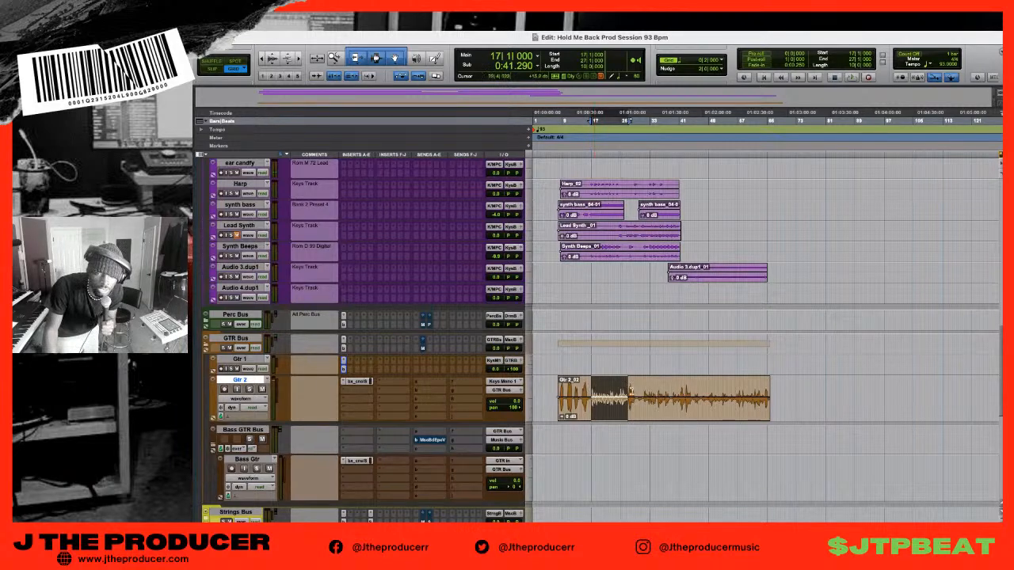
pyautogui.moveTo(641, 390); pyautogui.dragTo(773, 387)
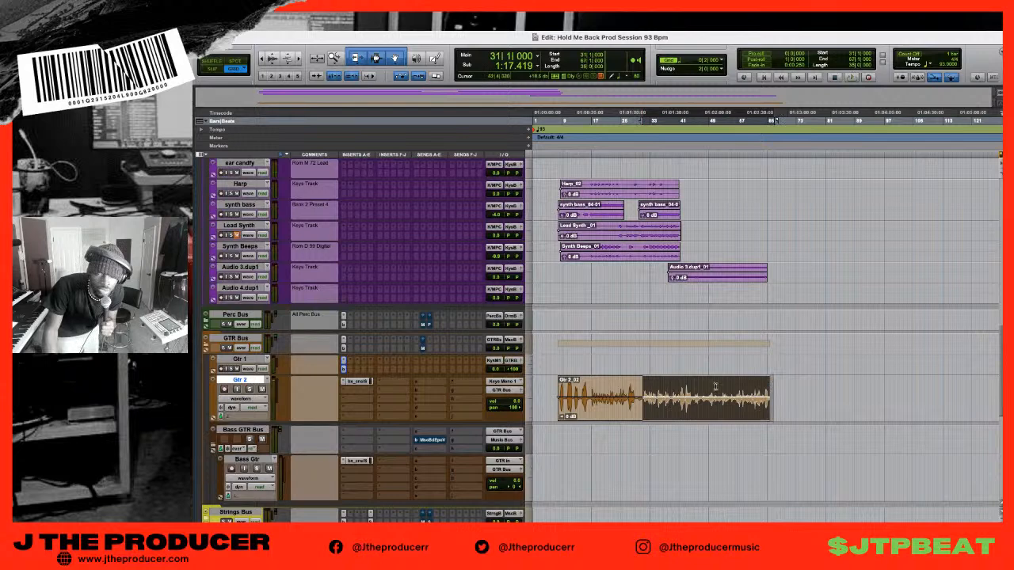